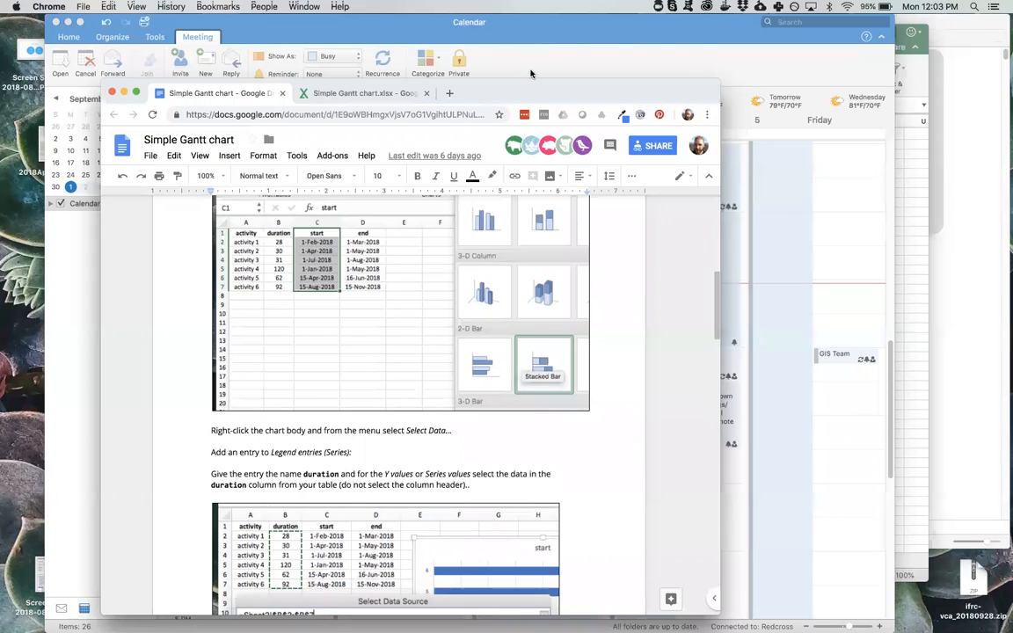
# Move the browser window with the Gantt chart instructions aside and minimize the Calendar window behind it.
pyautogui.moveTo(516, 81); pyautogui.dragTo(440, 51)
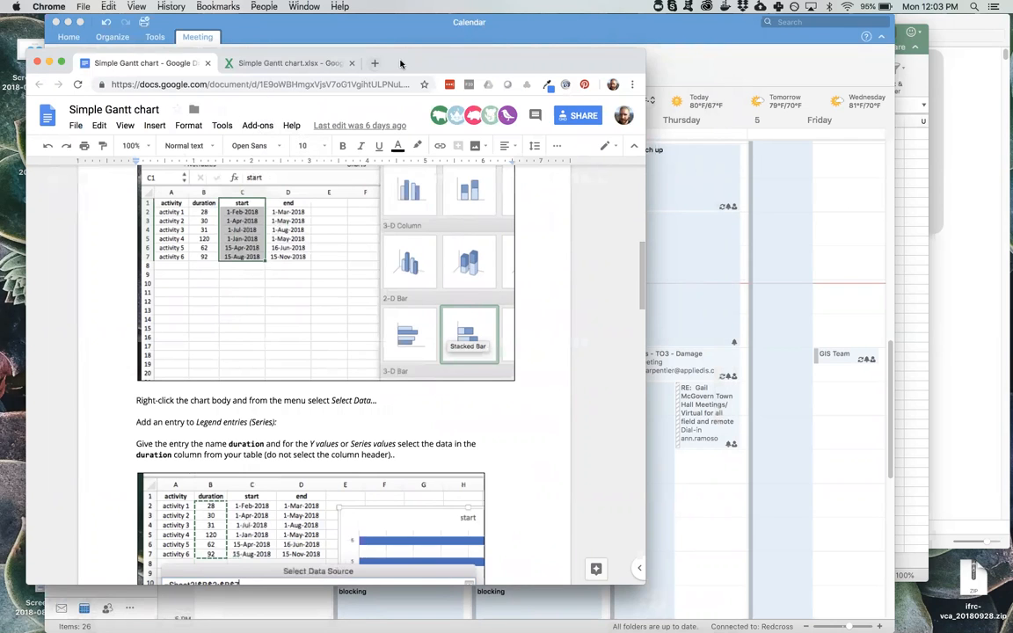
pyautogui.moveTo(400, 63); pyautogui.dragTo(387, 70)
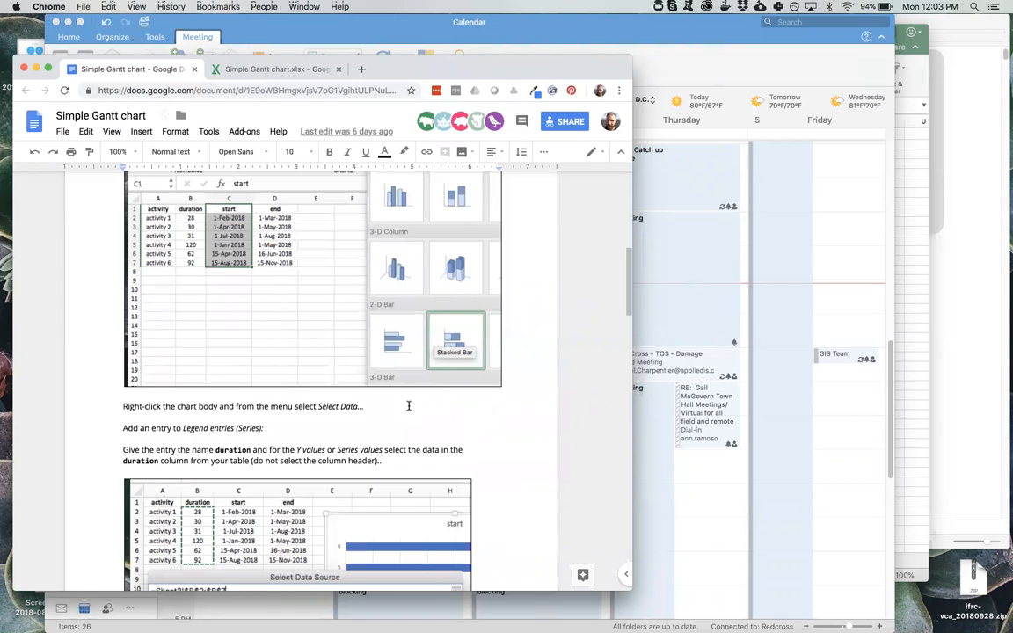
pyautogui.click(67, 21)
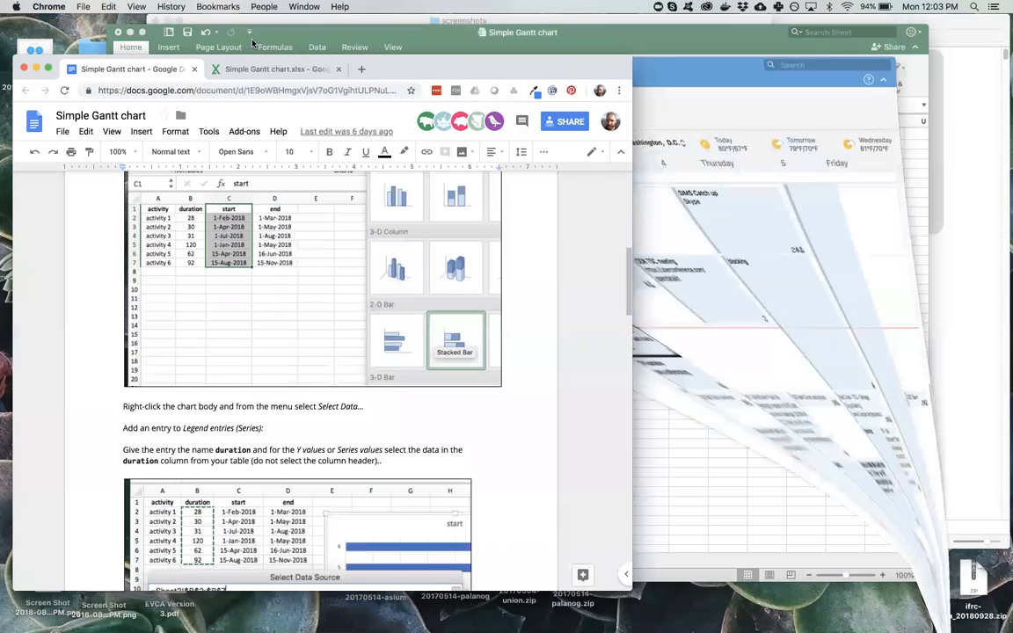
# Close the open Finder windows for screenshots, headshots and SIMS Lombok Earthquake 2018 GIS Data Sharing.
pyautogui.click(205, 18)
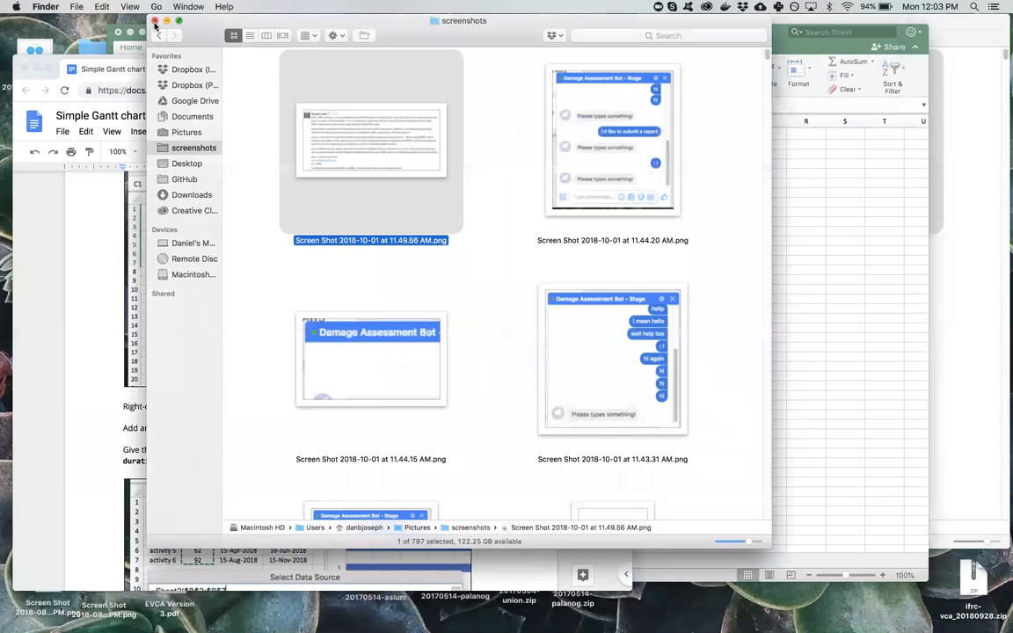
pyautogui.moveTo(157, 22); pyautogui.dragTo(395, 21)
pyautogui.click(852, 156)
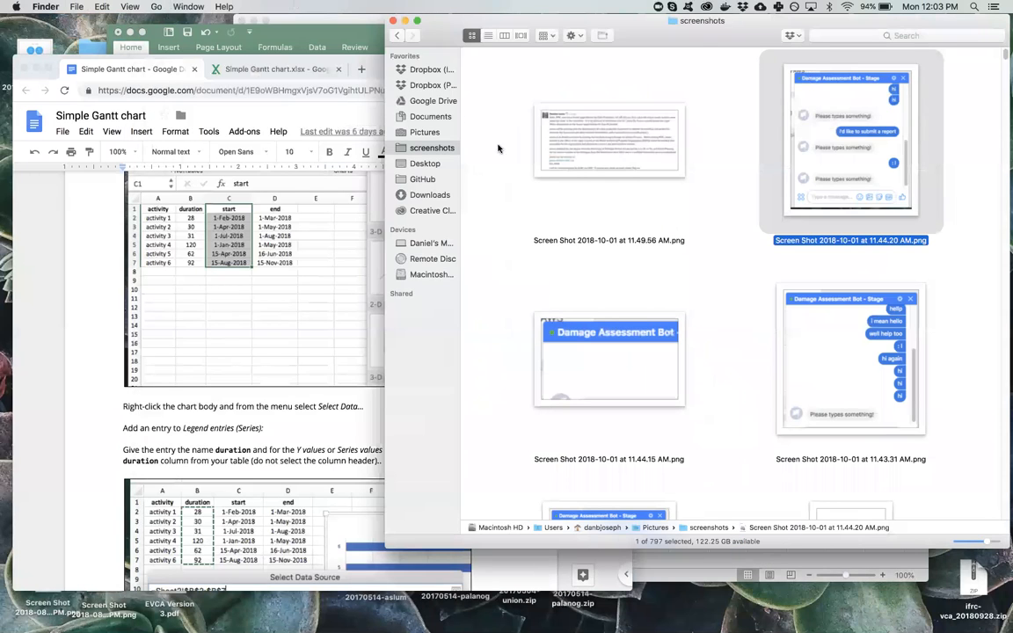
pyautogui.moveTo(727, 21); pyautogui.dragTo(757, 142)
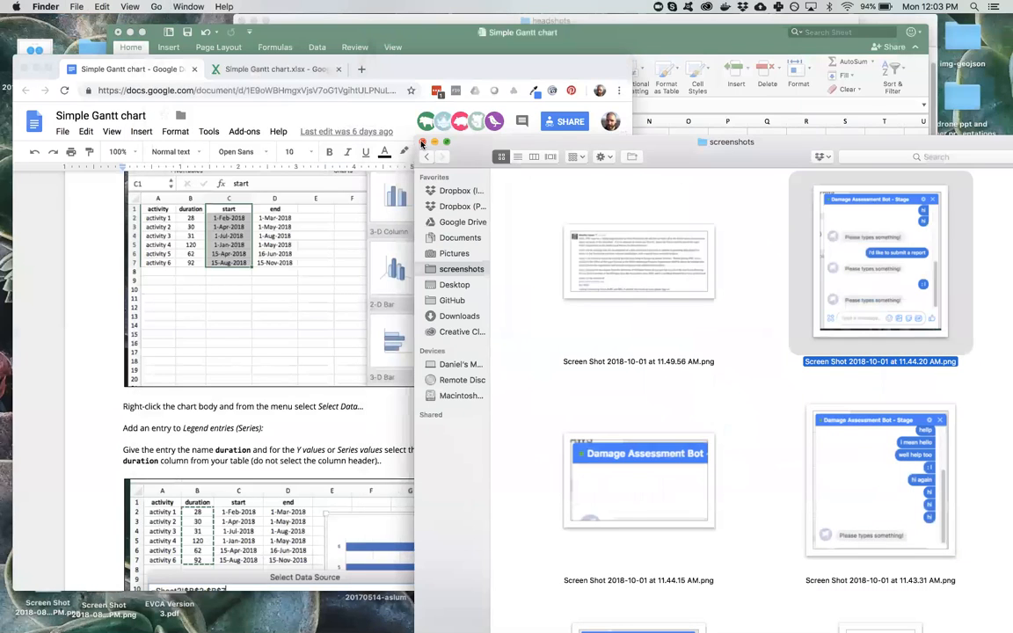
pyautogui.click(422, 143)
pyautogui.click(242, 21)
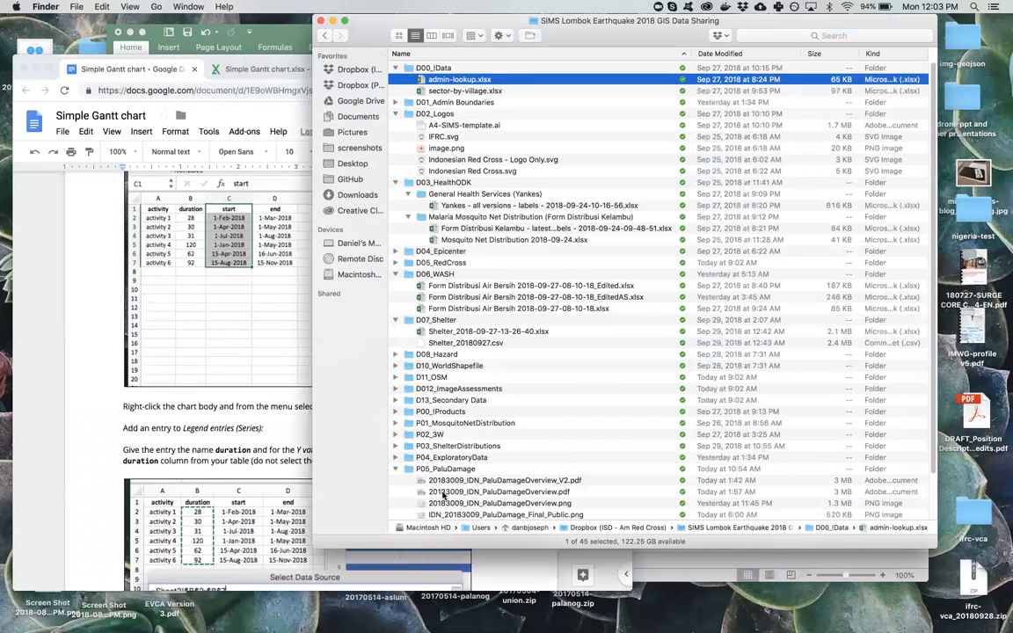
pyautogui.moveTo(485, 21); pyautogui.dragTo(544, 132)
pyautogui.click(392, 130)
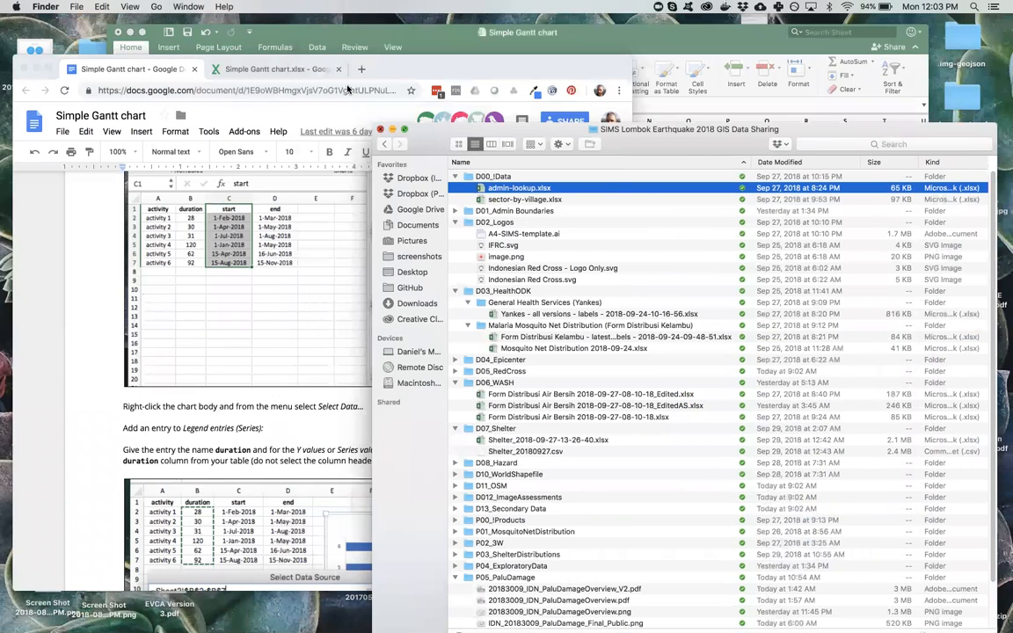
# Review the beginning of the Simple Gantt chart instructions and the online preview of Simple Gantt chart.xlsx.
pyautogui.scroll(10, 203, 269)
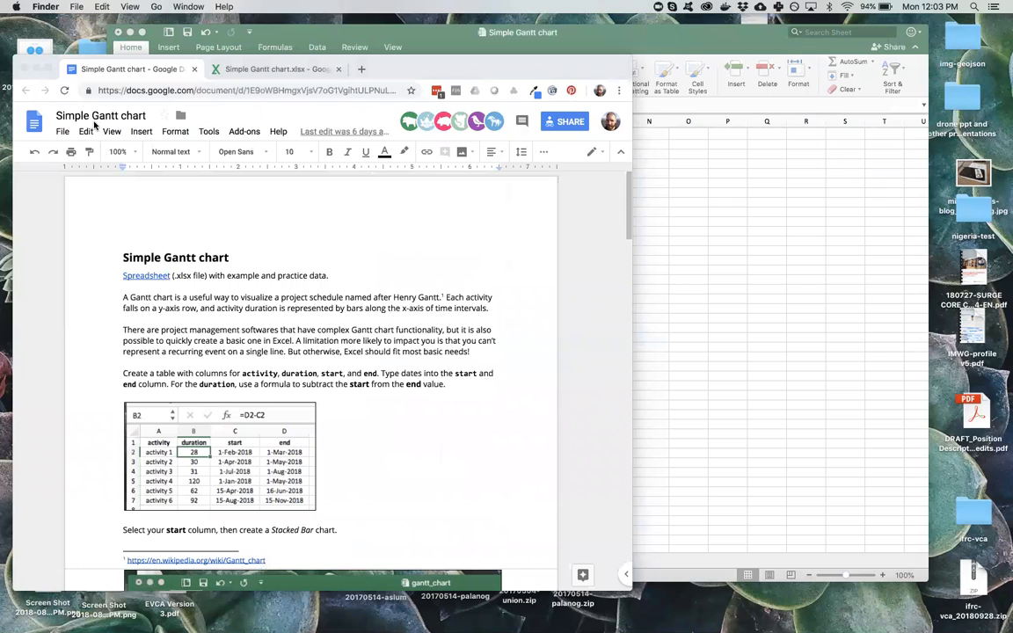
pyautogui.click(259, 69)
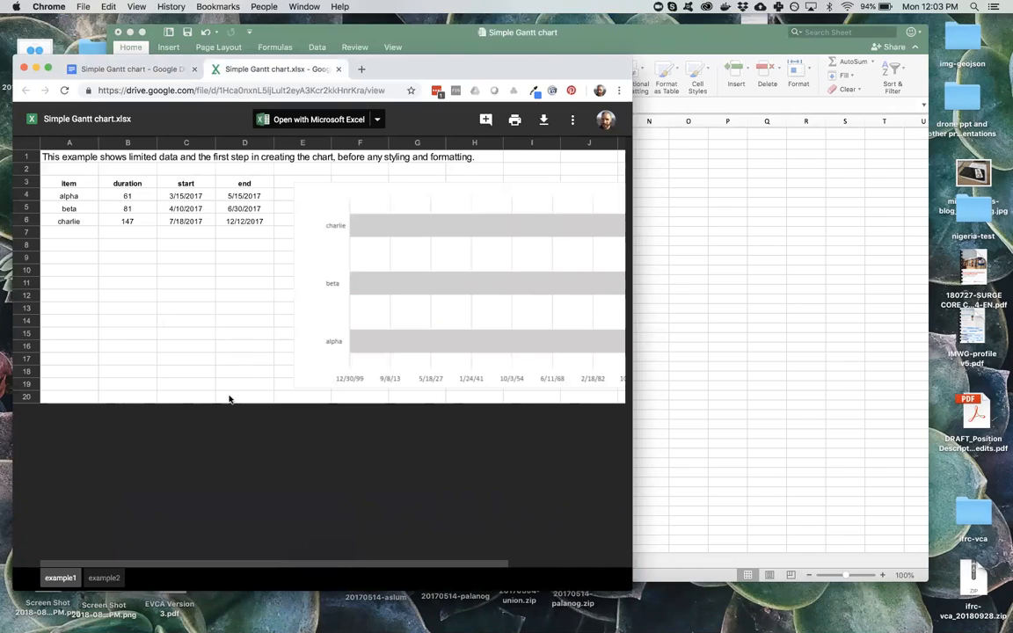
pyautogui.click(129, 71)
# Switch to the Simple Gantt chart workbook in Excel and magnify the example1 sheet to 160%.
pyautogui.moveTo(238, 29); pyautogui.dragTo(298, 67)
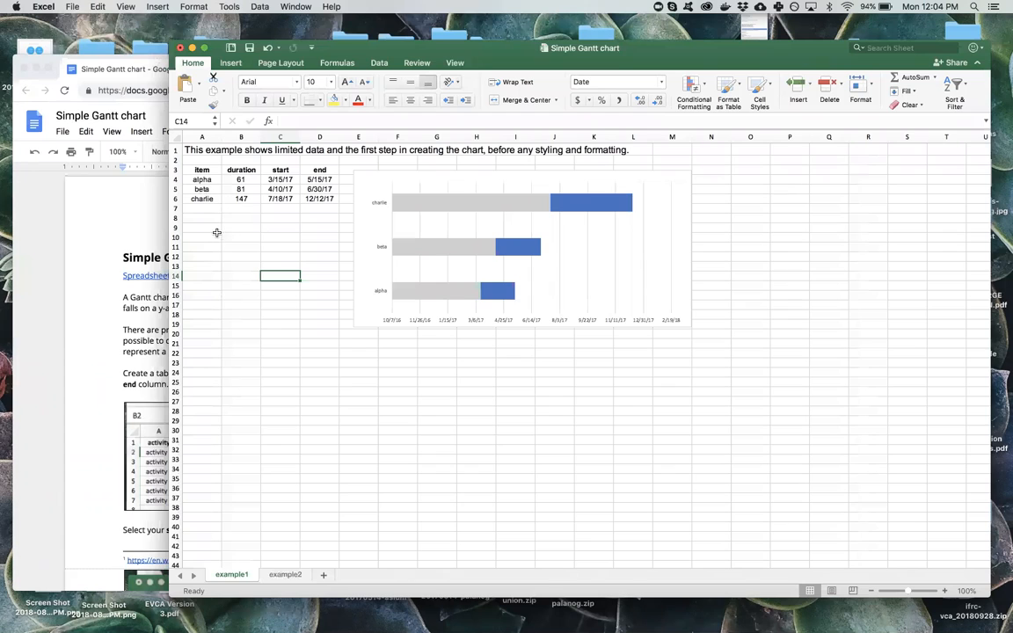
pyautogui.click(310, 208)
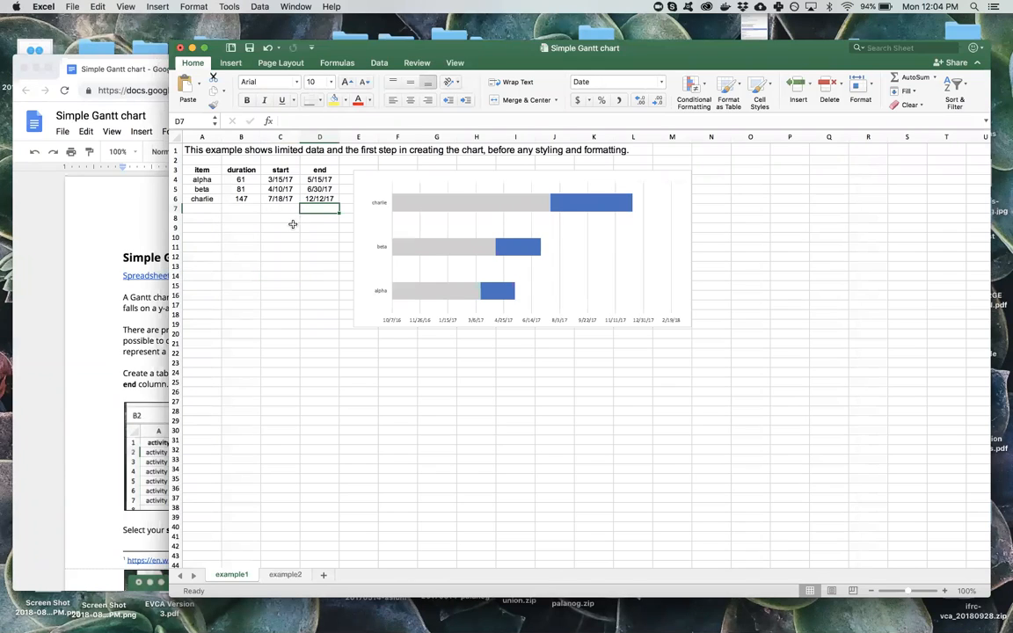
pyautogui.click(280, 209)
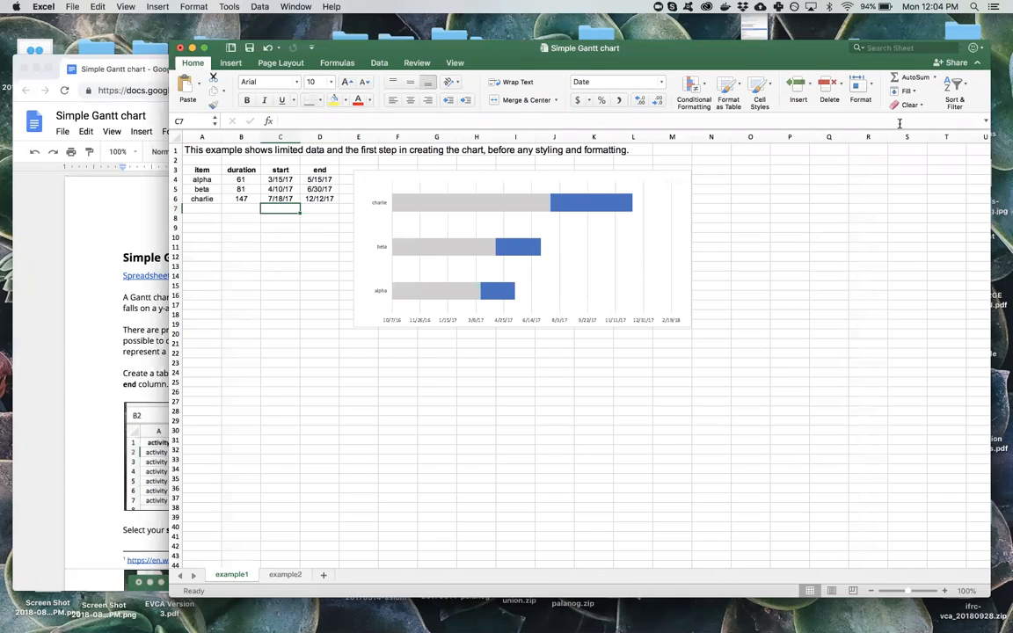
pyautogui.click(944, 591)
pyautogui.click(944, 591)
pyautogui.click(944, 591)
pyautogui.click(944, 591)
pyautogui.click(945, 591)
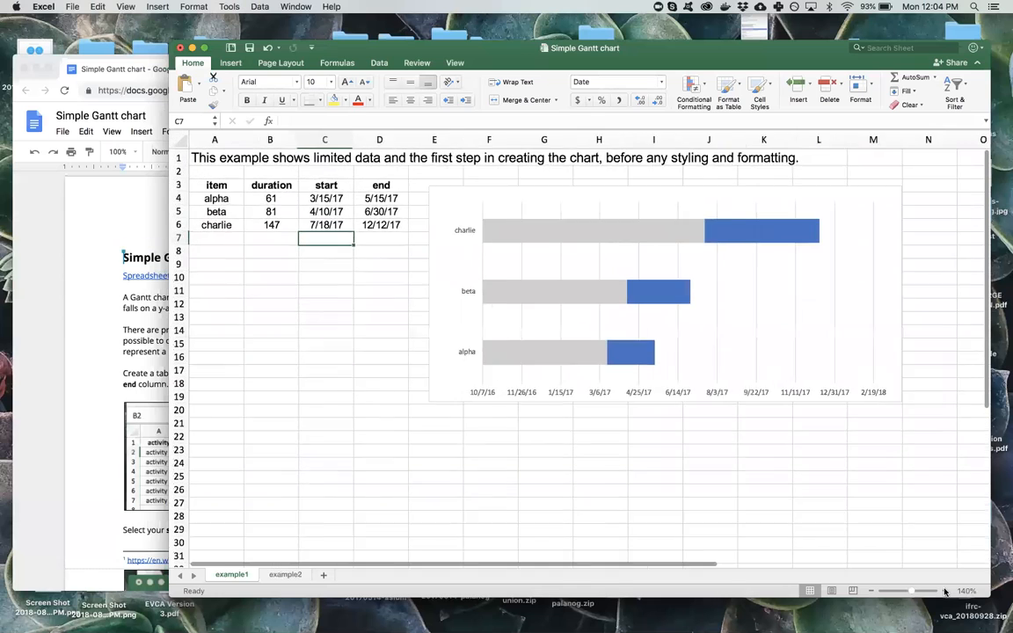
pyautogui.click(944, 591)
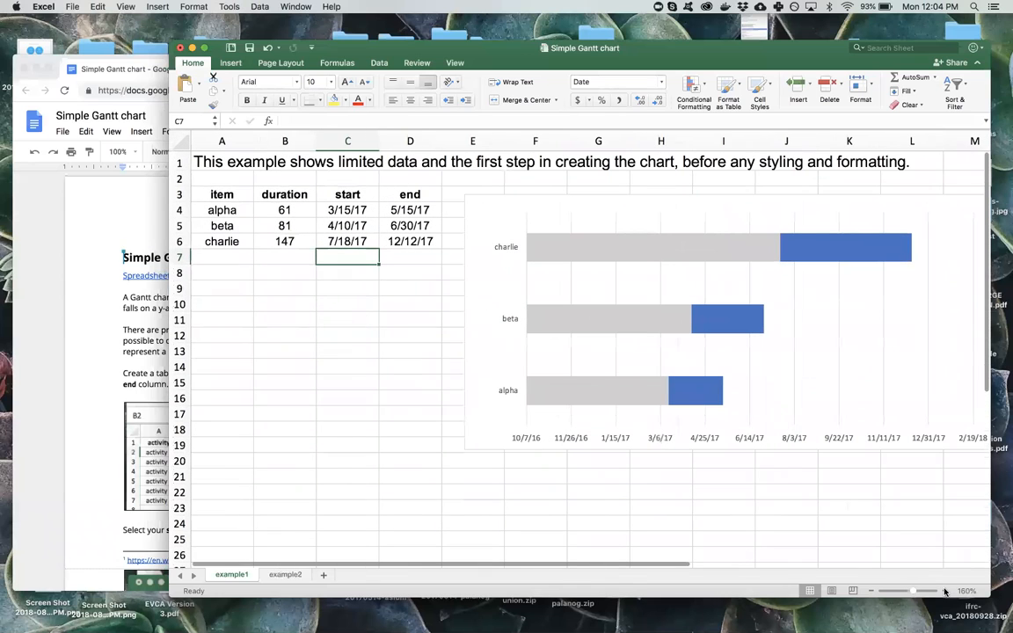
# Inspect the duration formula for charlie in cell B6 and leave it unchanged.
pyautogui.click(275, 244)
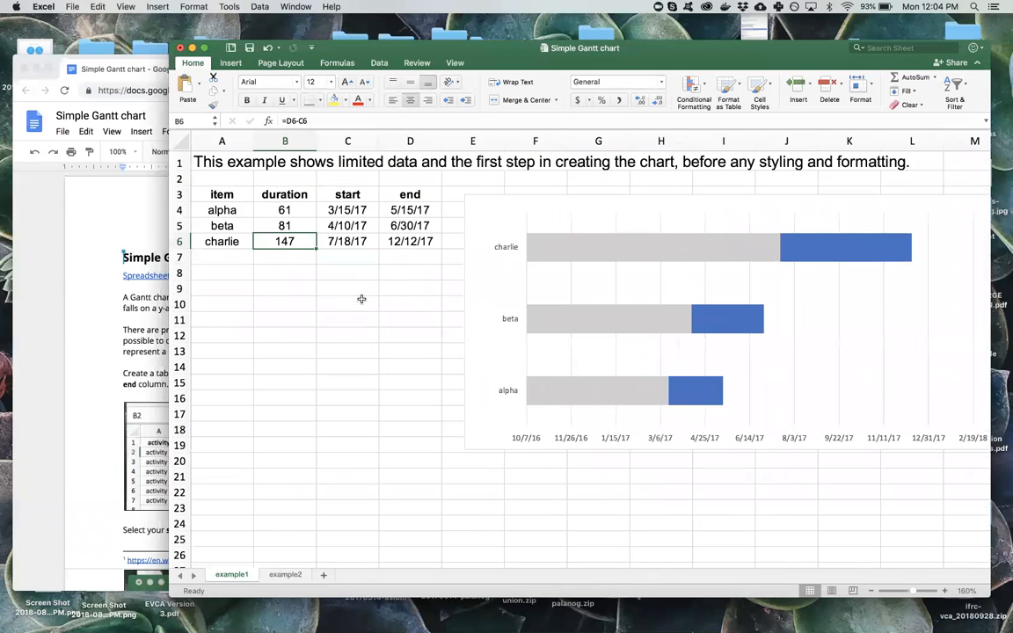
pyautogui.click(295, 121)
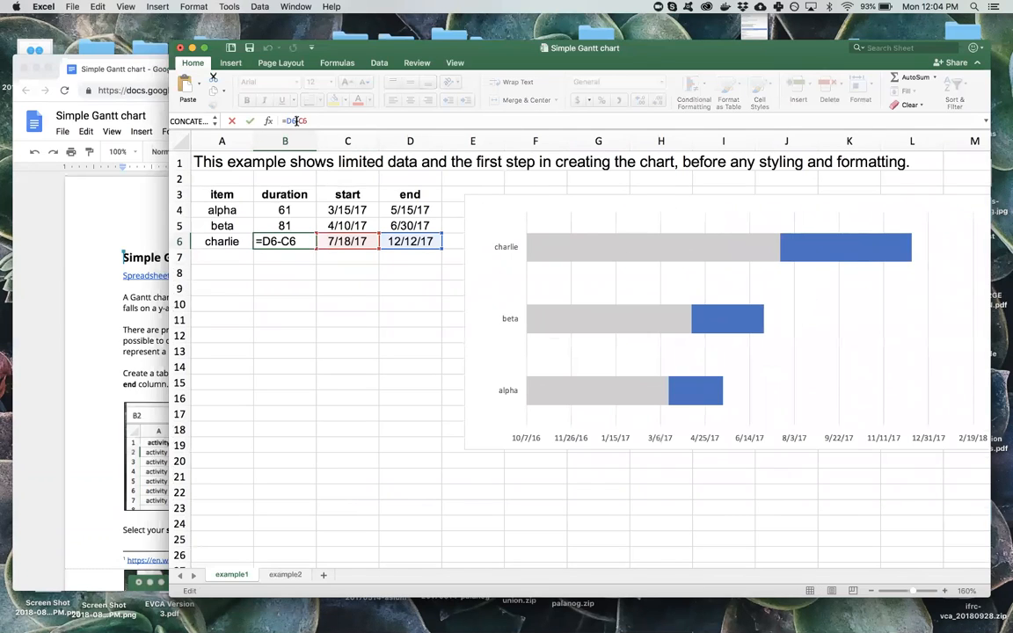
pyautogui.press('Return')
pyautogui.press('Up')
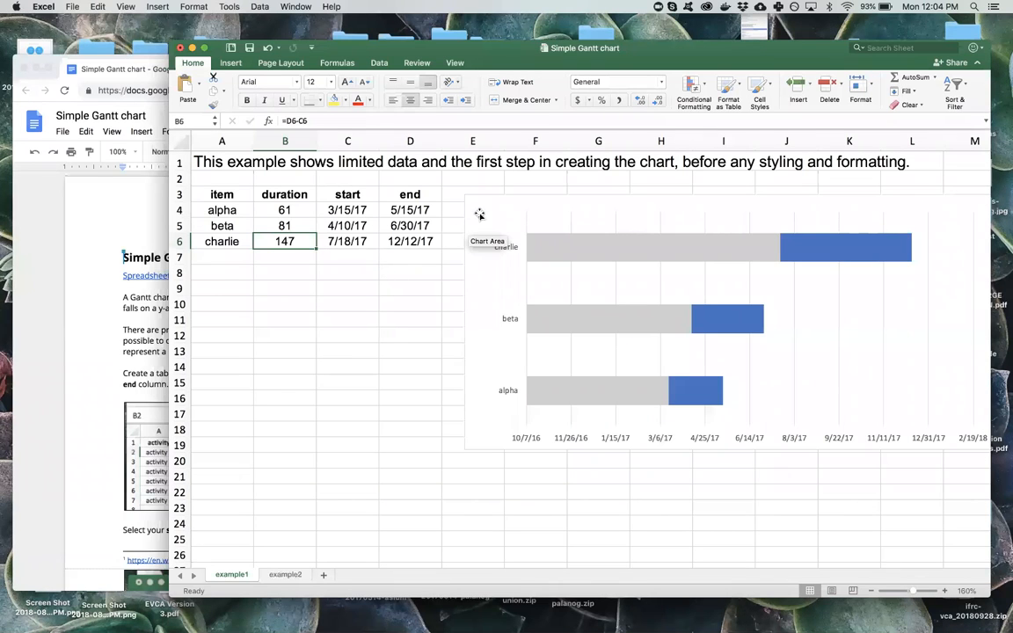
pyautogui.click(470, 246)
pyautogui.click(345, 303)
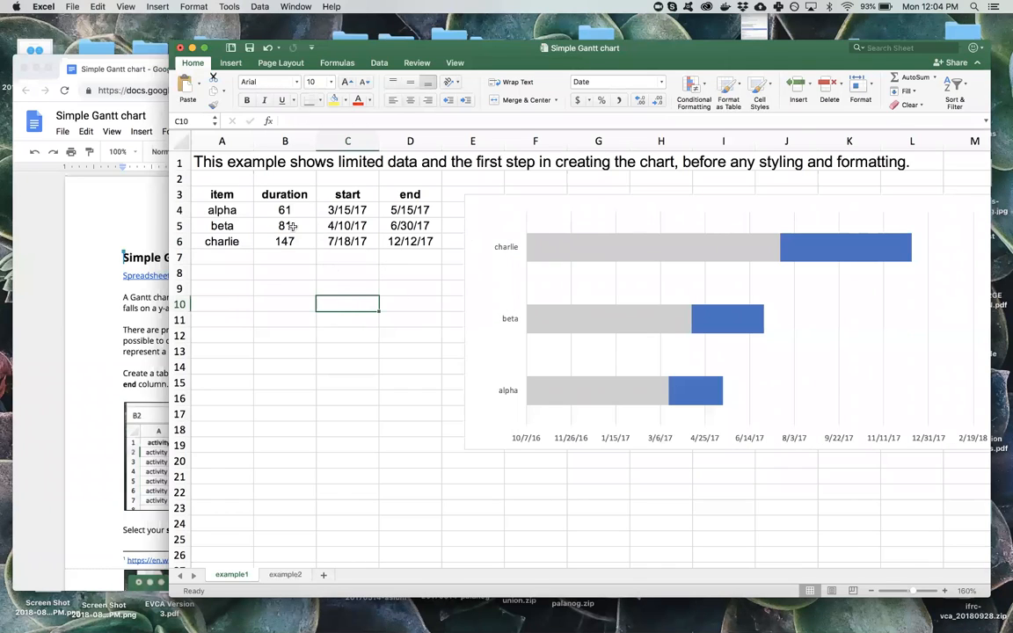
# Enlarge the workbook window and insert a 2-D stacked bar chart from the start column, header included (C3:C6).
pyautogui.moveTo(352, 191); pyautogui.dragTo(356, 244)
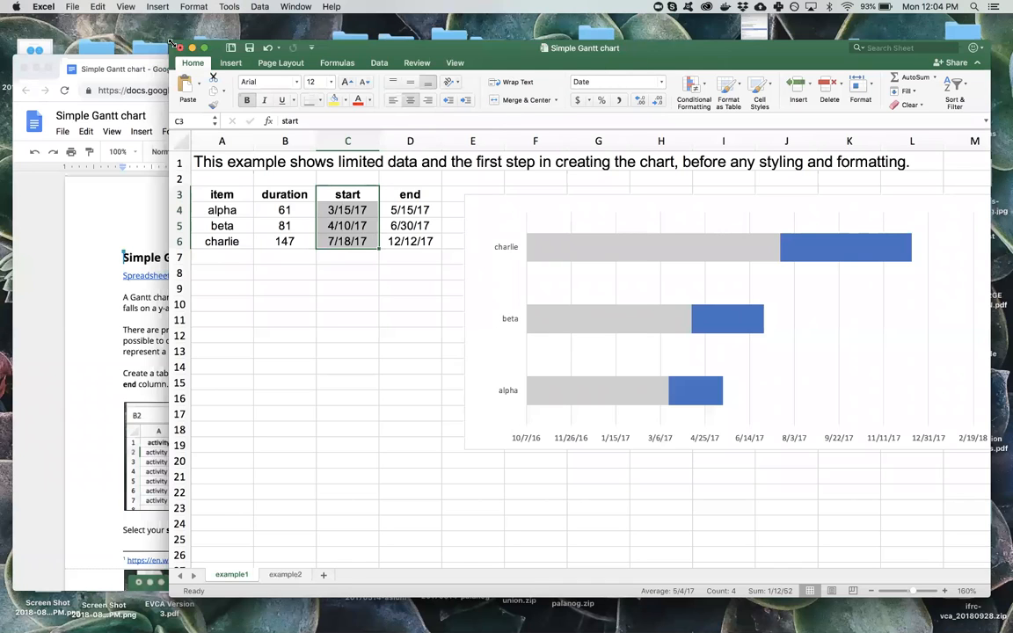
pyautogui.moveTo(9, 31); pyautogui.dragTo(8, 20)
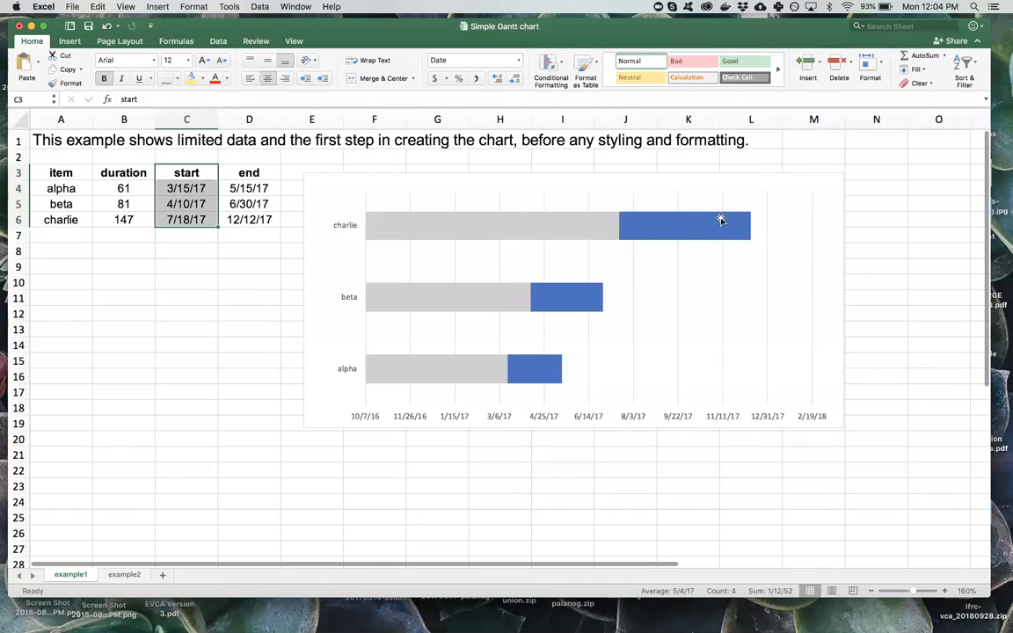
pyautogui.click(216, 42)
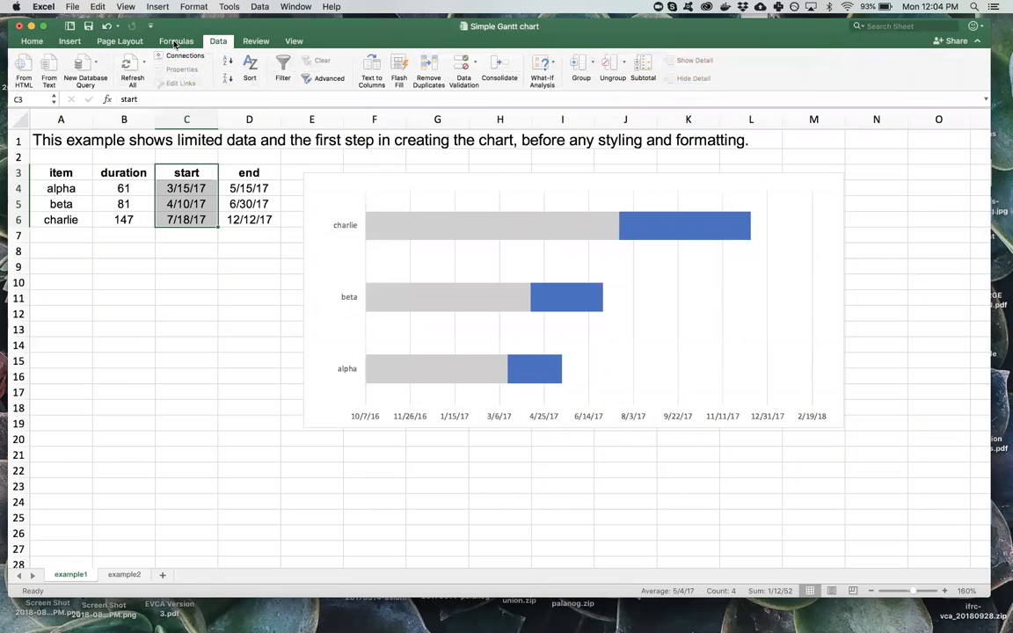
pyautogui.click(71, 42)
pyautogui.moveTo(192, 19); pyautogui.dragTo(192, 39)
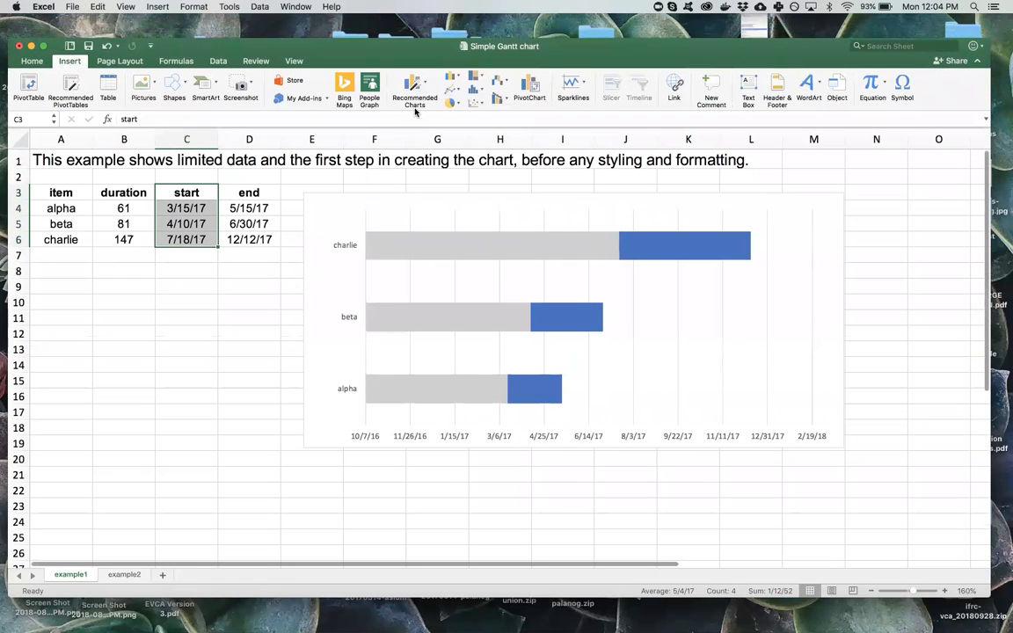
pyautogui.click(451, 79)
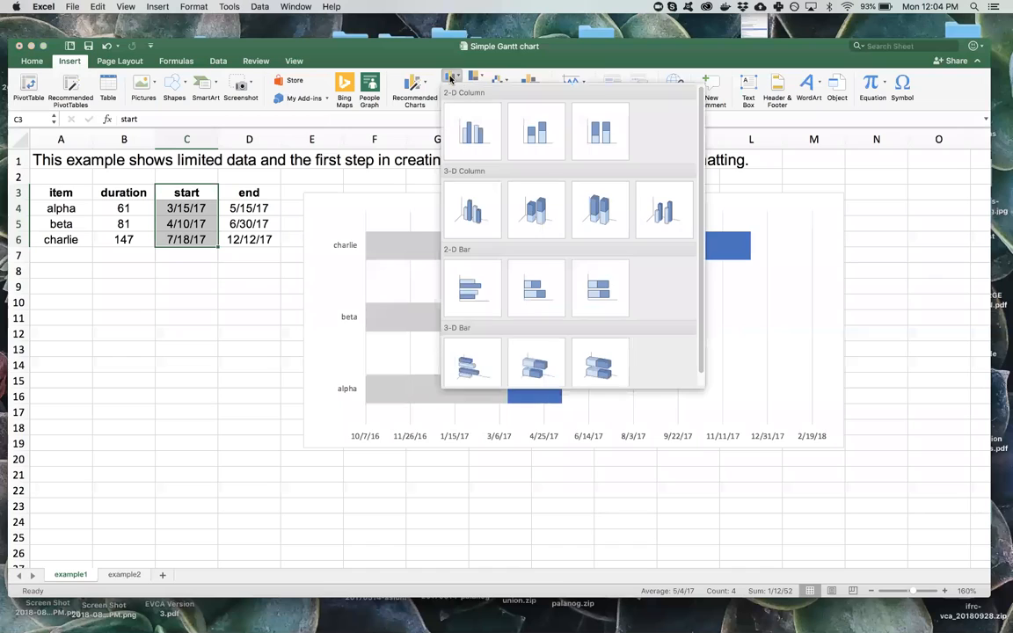
pyautogui.click(541, 292)
# Delete the existing example chart and place the new start chart beside the data table in its spot.
pyautogui.moveTo(459, 282); pyautogui.dragTo(334, 366)
pyautogui.scroll(-5, 491, 373)
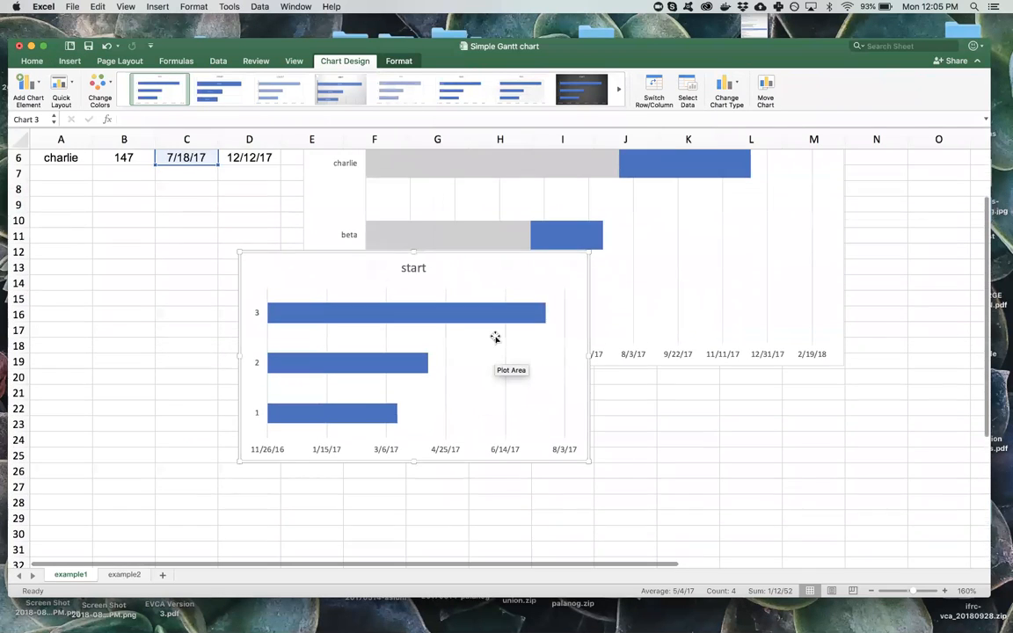
pyautogui.scroll(5, 495, 337)
pyautogui.click(457, 230)
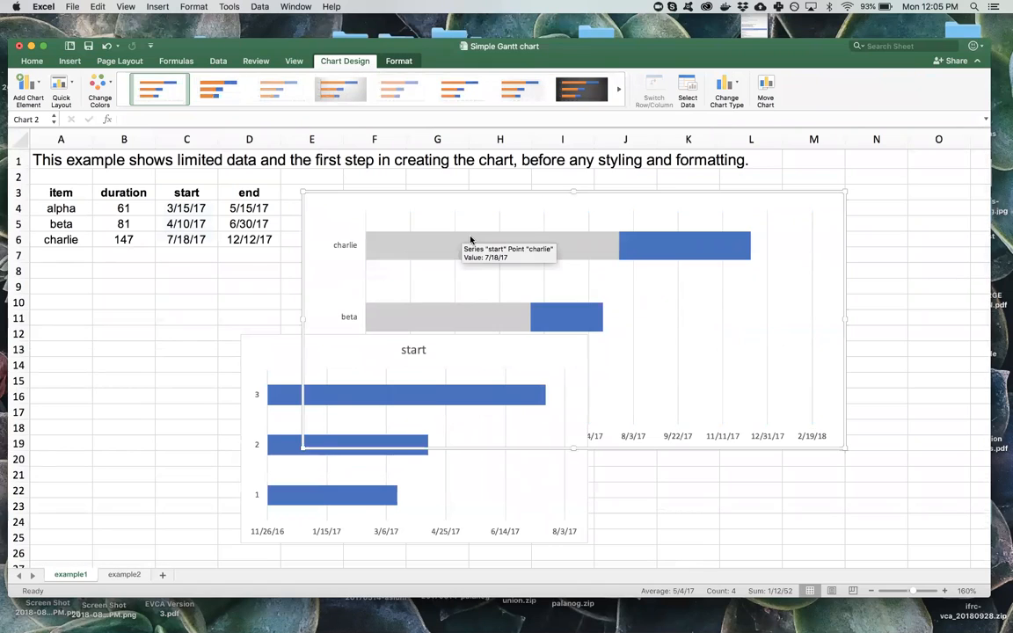
pyautogui.moveTo(269, 350); pyautogui.dragTo(325, 218)
pyautogui.click(325, 218)
pyautogui.press('Delete')
pyautogui.moveTo(278, 322); pyautogui.dragTo(355, 198)
# Add a series named duration with Y values from B4:B6 to the chart, and enlarge the chart to about column M, row 18.
pyautogui.rightClick(591, 296)
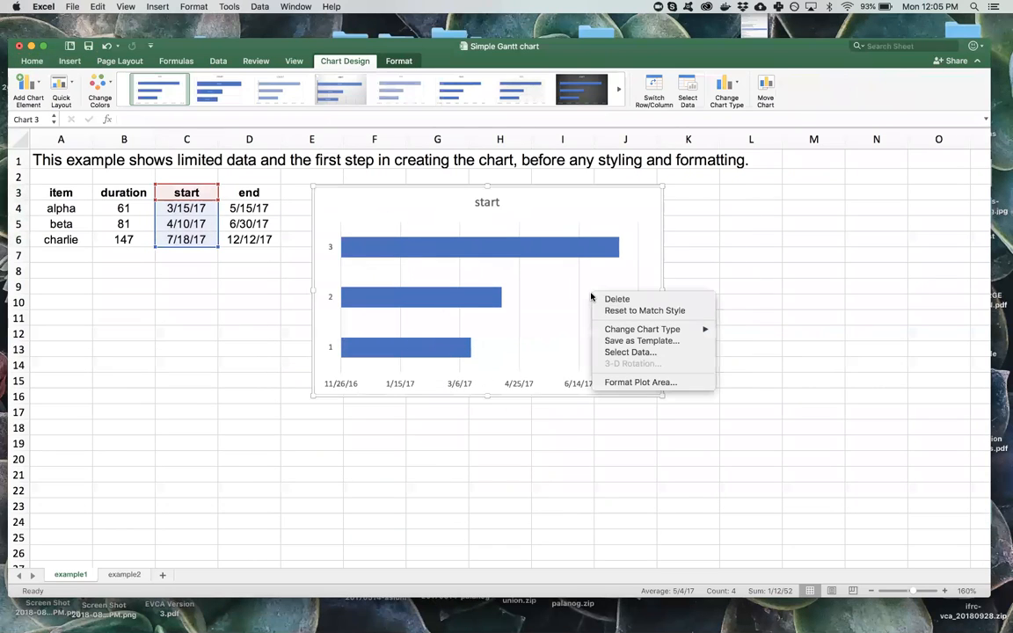
pyautogui.click(636, 353)
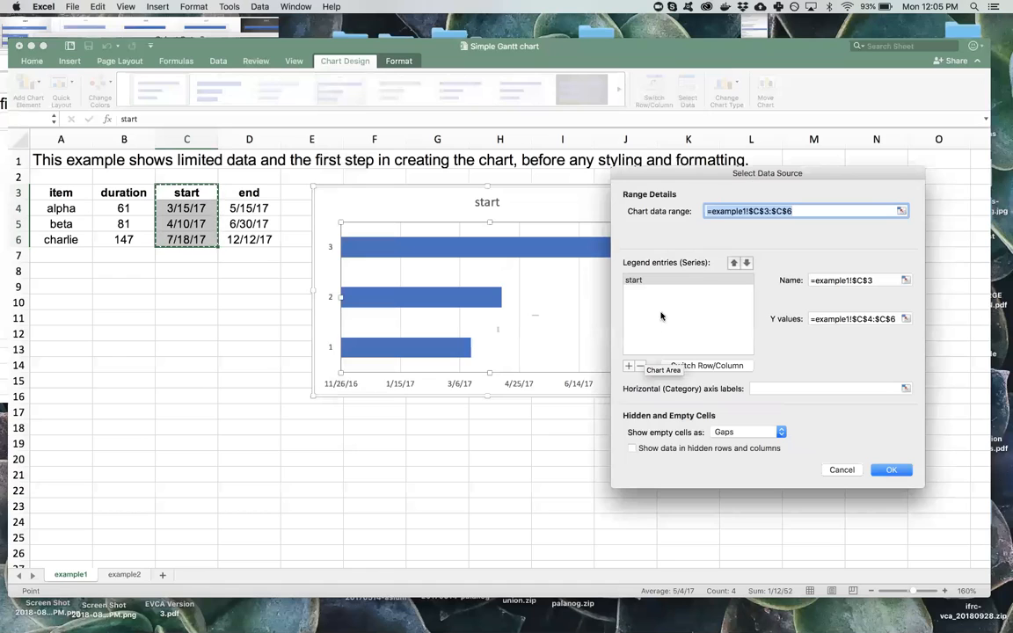
pyautogui.click(627, 366)
pyautogui.click(818, 280)
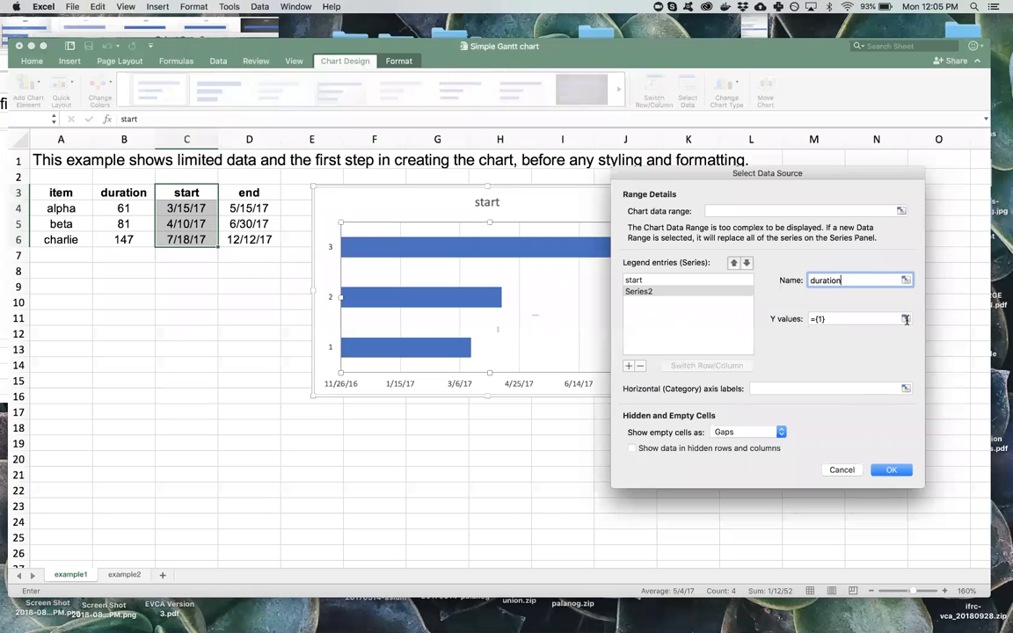
pyautogui.click(906, 319)
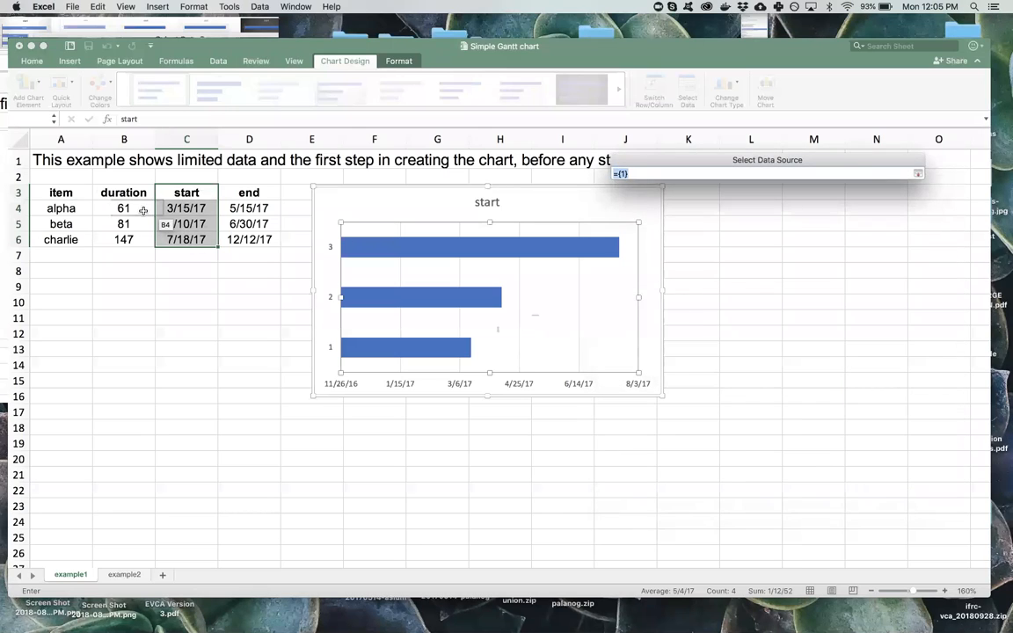
pyautogui.moveTo(133, 208); pyautogui.dragTo(129, 239)
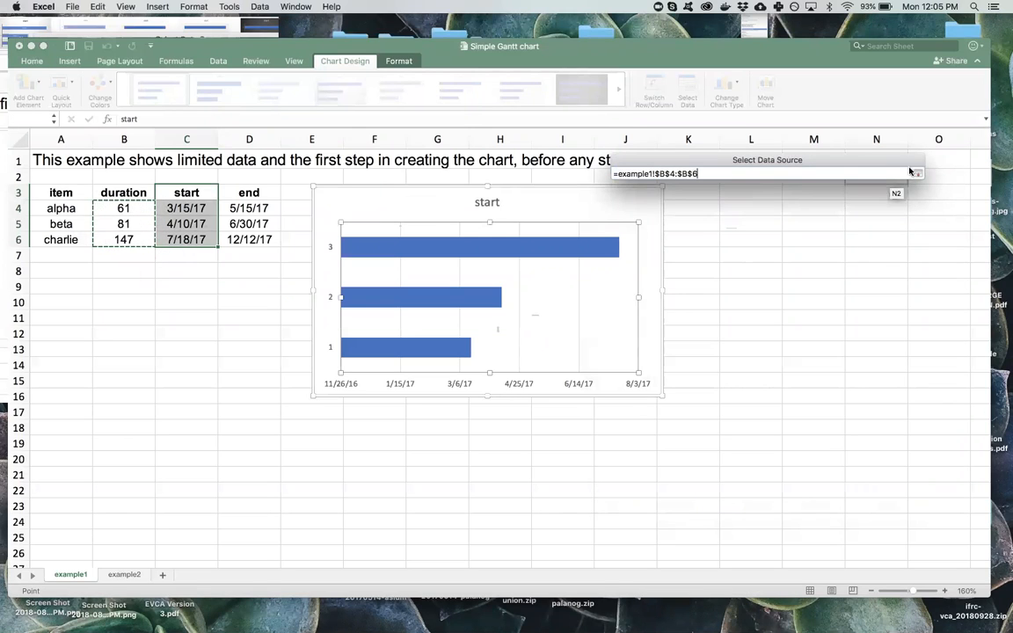
pyautogui.click(918, 175)
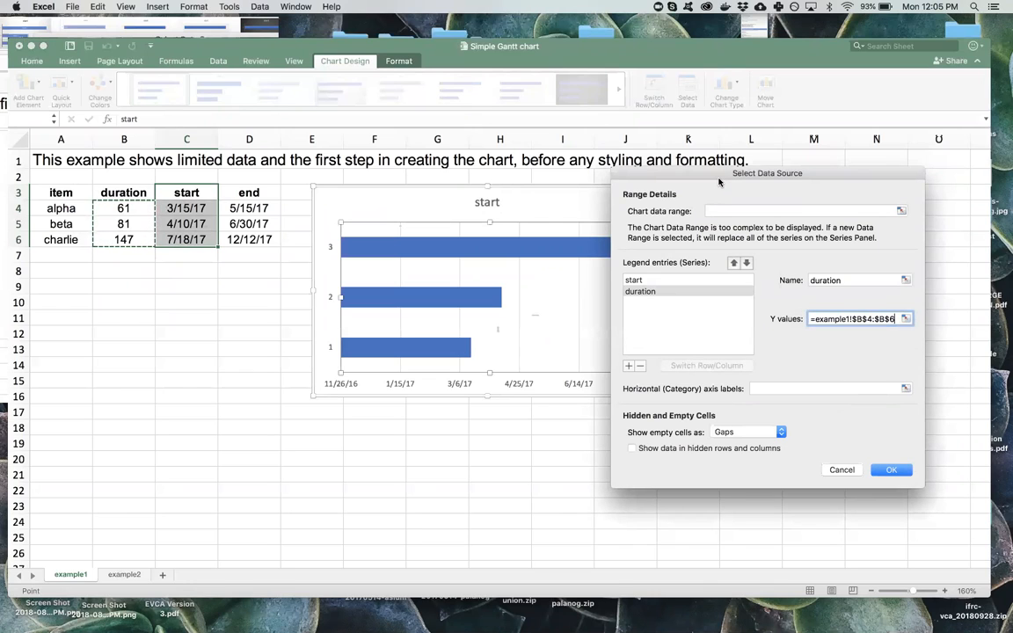
pyautogui.click(893, 472)
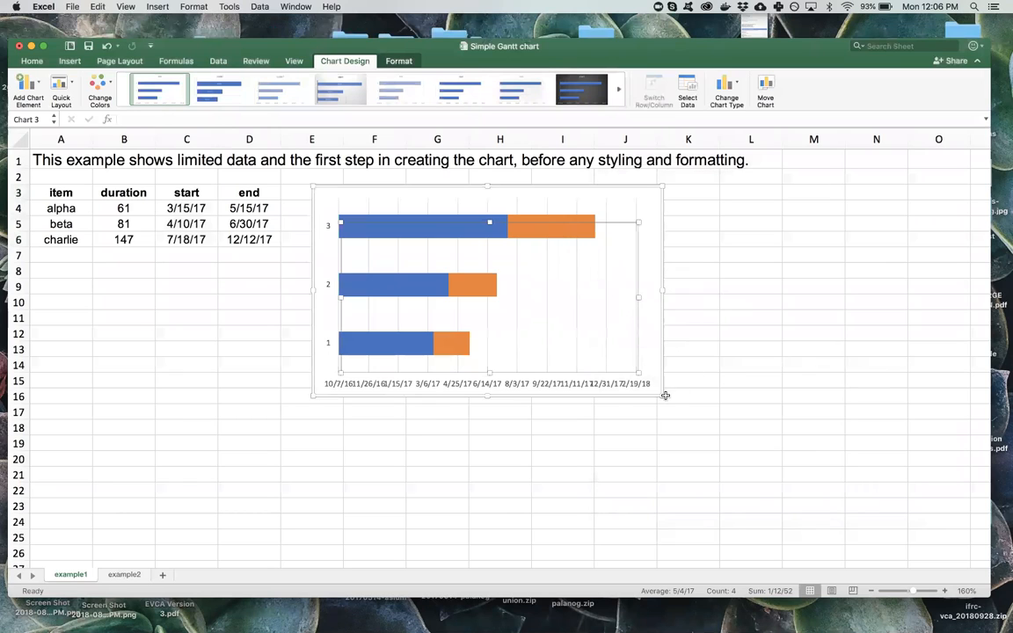
pyautogui.moveTo(665, 395); pyautogui.dragTo(809, 428)
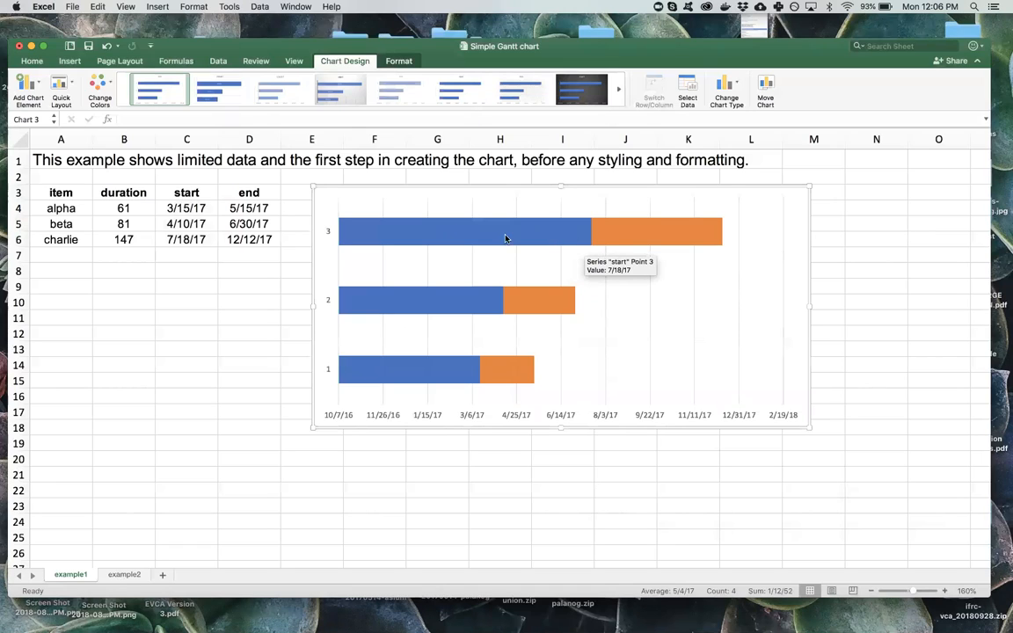
# Open the data point formatting options for the start bar in category 3.
pyautogui.rightClick(379, 232)
pyautogui.moveTo(411, 267)
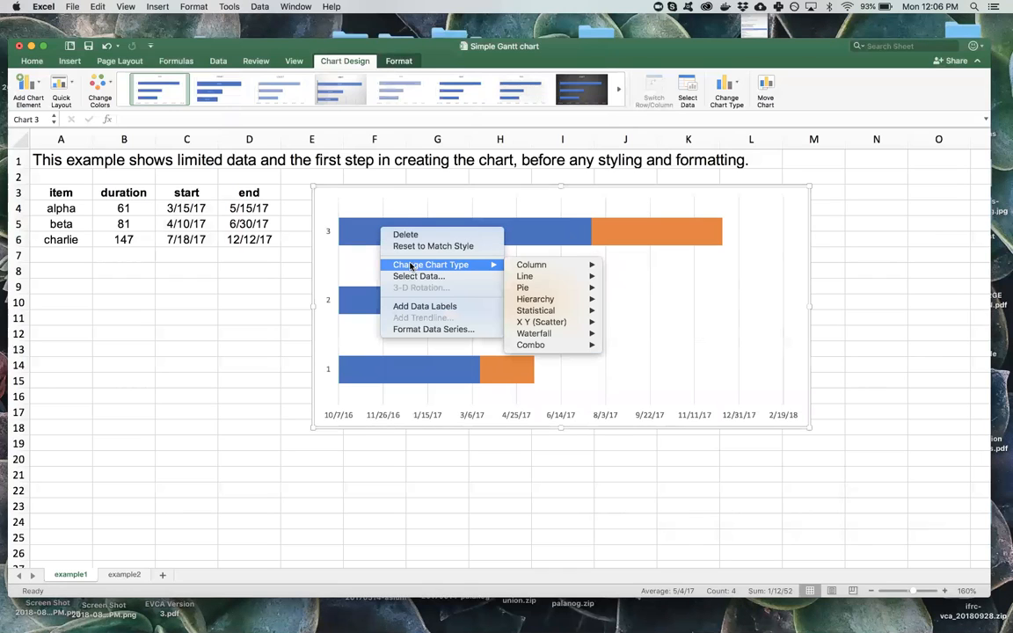
pyautogui.click(366, 234)
pyautogui.rightClick(365, 235)
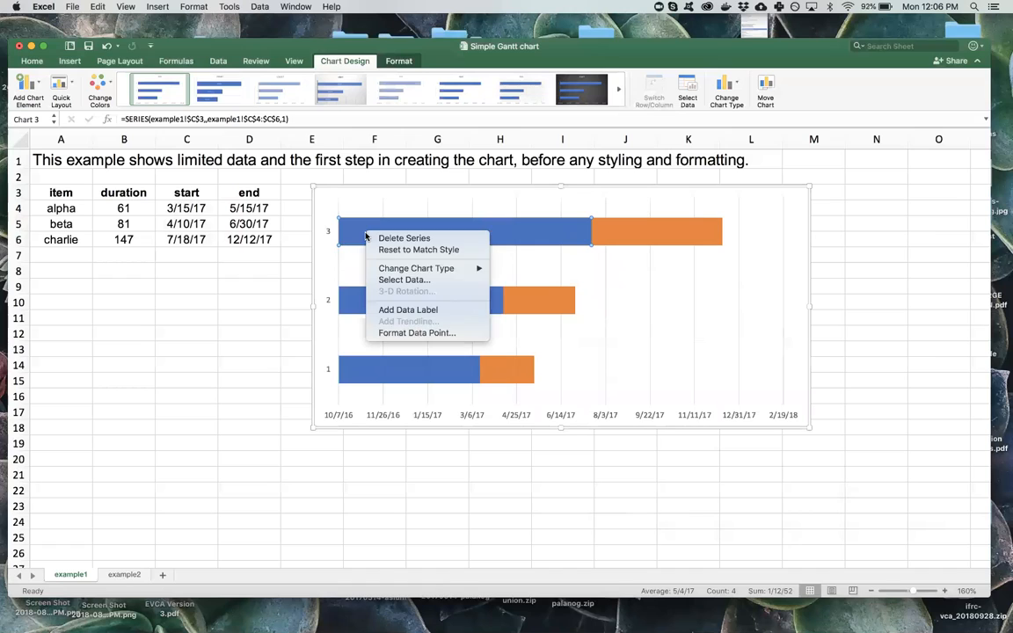
pyautogui.click(342, 230)
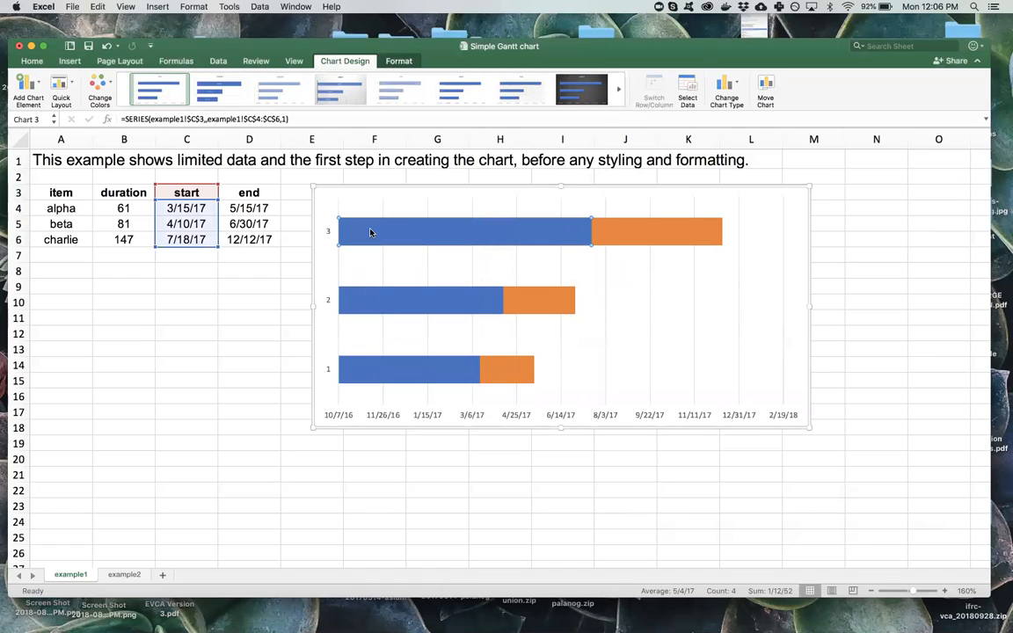
pyautogui.rightClick(370, 232)
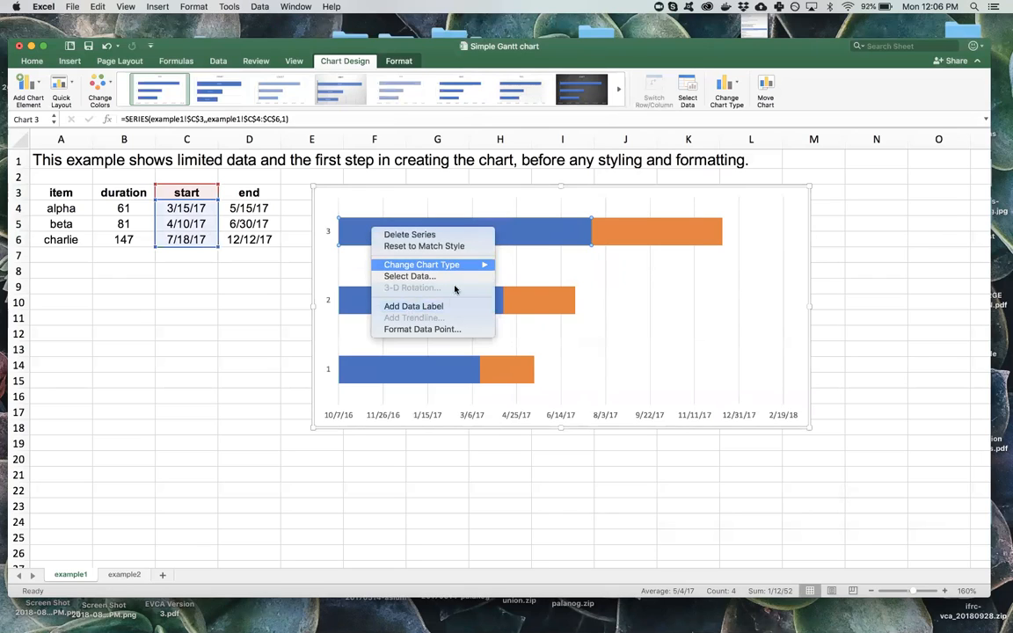
pyautogui.click(449, 331)
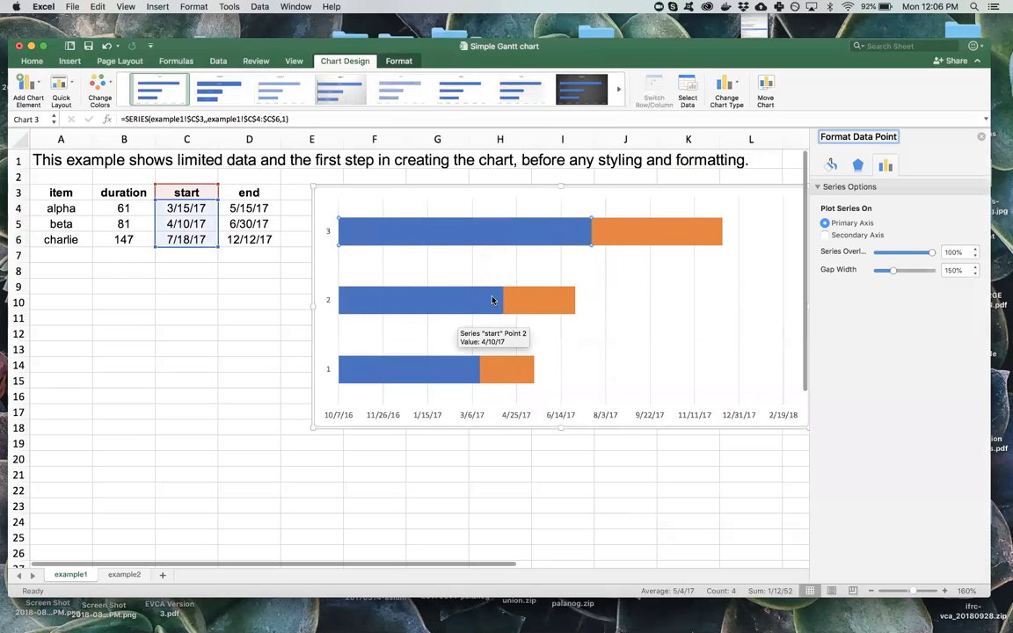
# Set the fill of the start bar in category 2 to No fill.
pyautogui.rightClick(400, 300)
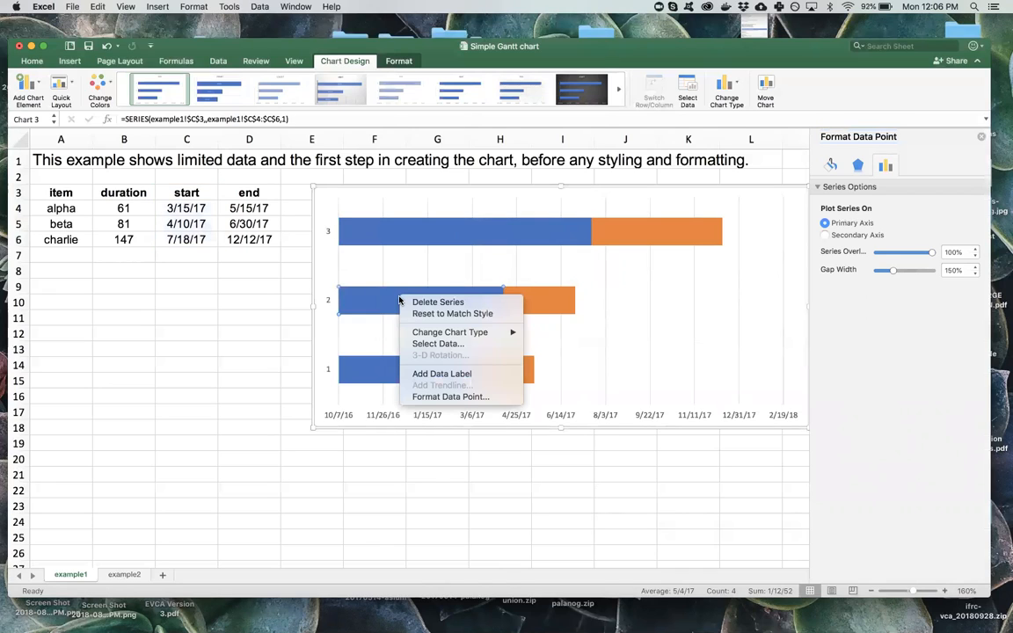
pyautogui.click(470, 223)
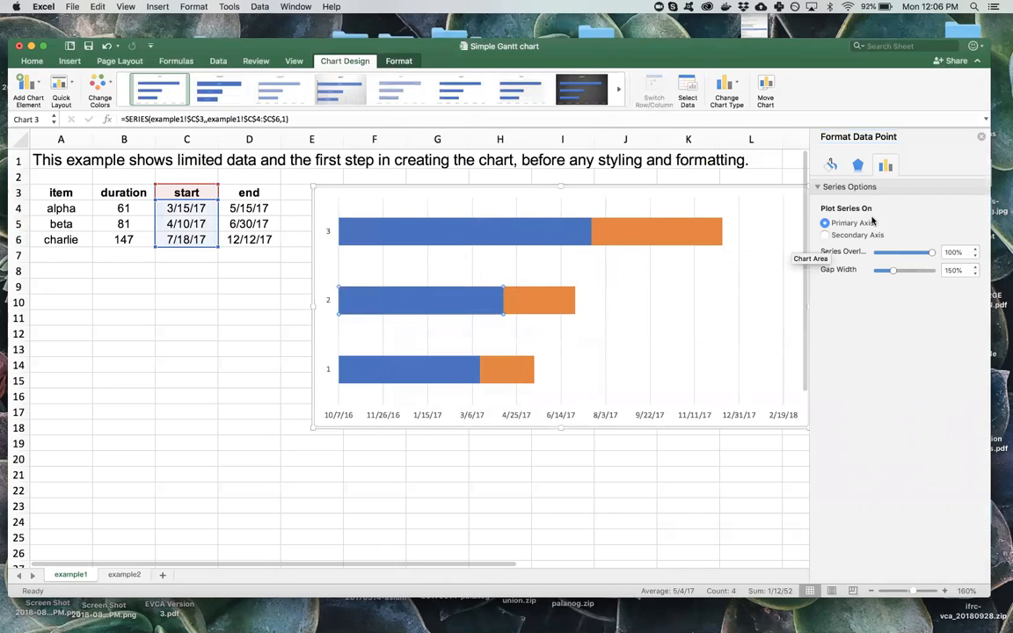
pyautogui.click(831, 166)
pyautogui.click(855, 167)
pyautogui.click(875, 167)
pyautogui.click(835, 166)
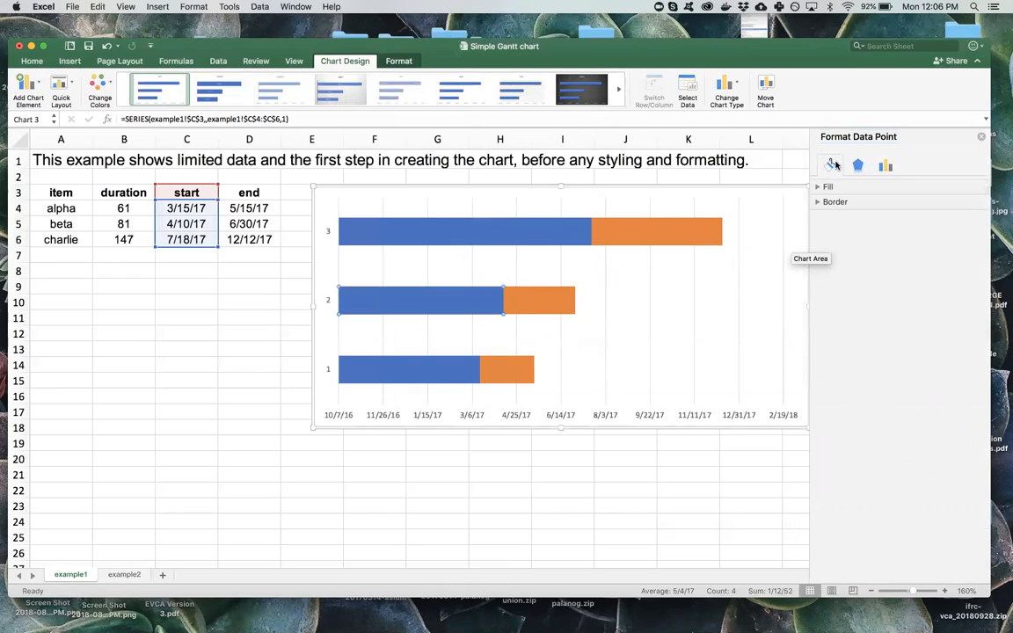
pyautogui.click(815, 187)
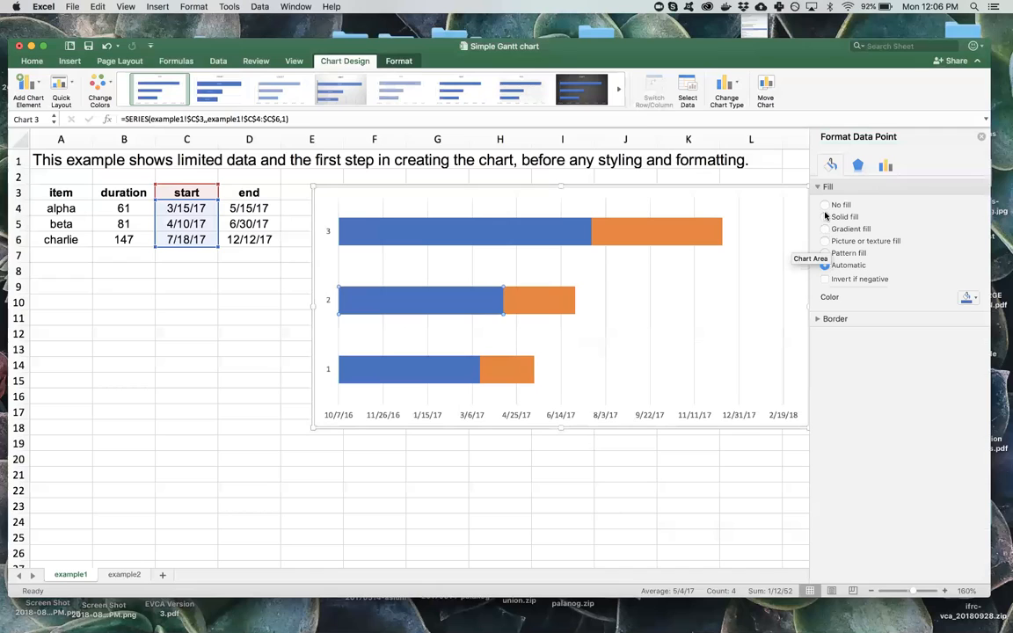
pyautogui.click(825, 205)
pyautogui.click(405, 233)
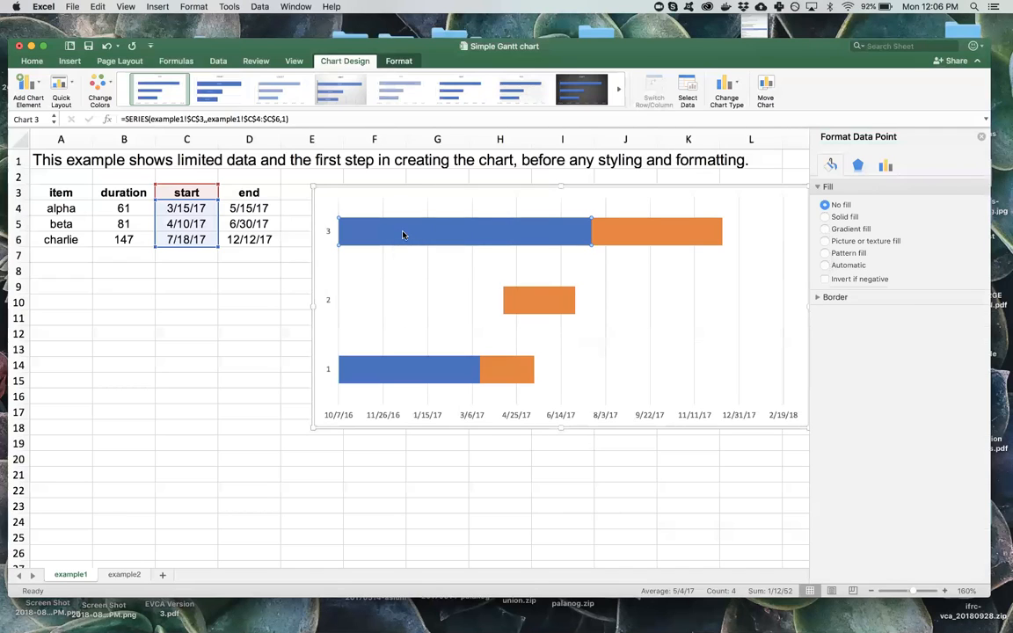
pyautogui.rightClick(406, 280)
pyautogui.click(338, 229)
pyautogui.click(358, 232)
pyautogui.rightClick(358, 232)
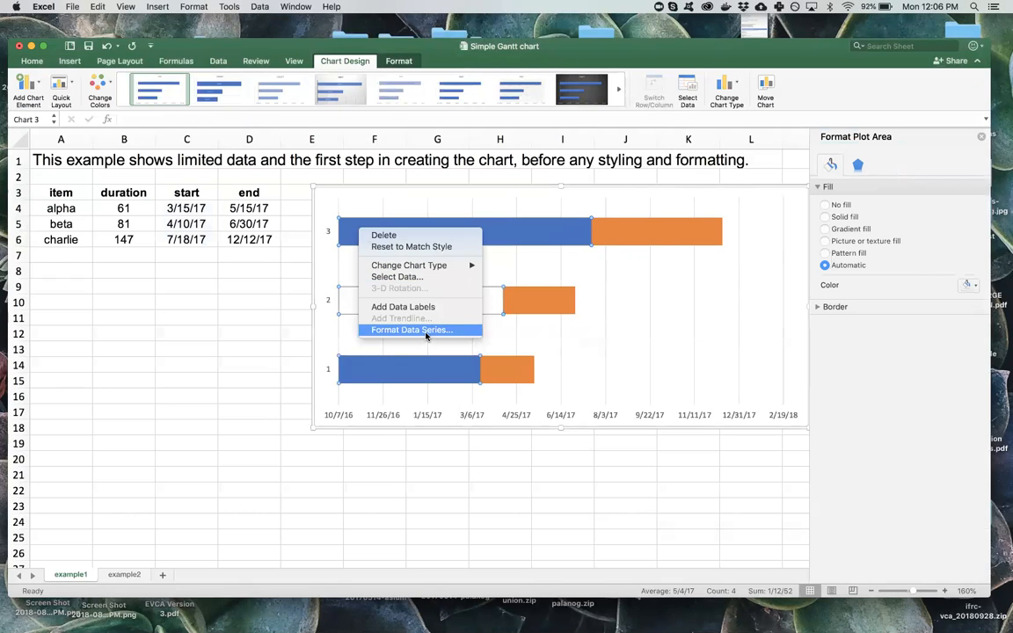
pyautogui.click(175, 242)
pyautogui.click(438, 233)
pyautogui.click(438, 233)
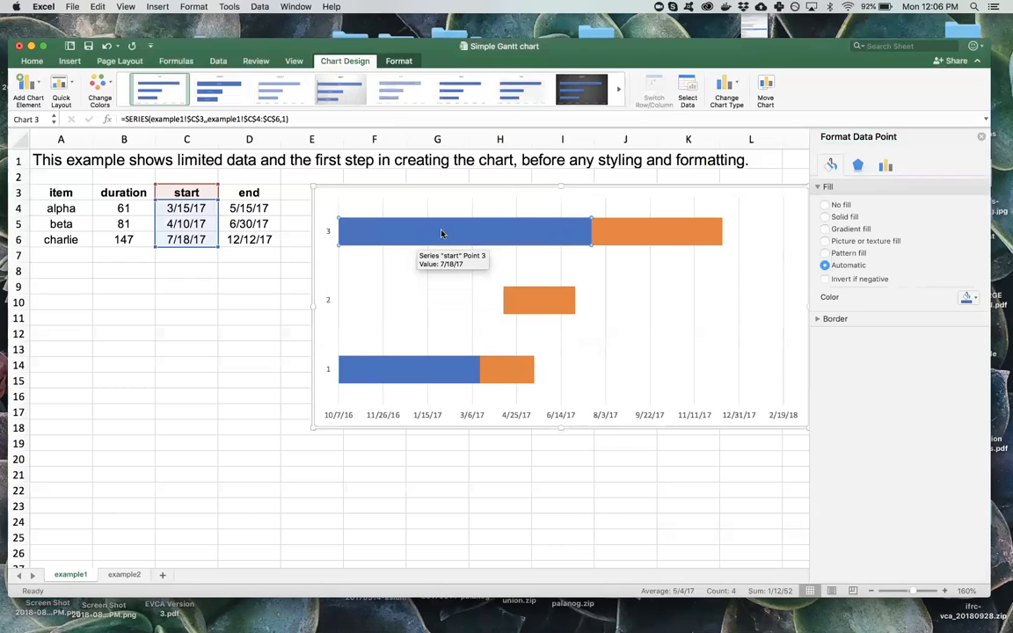
pyautogui.rightClick(440, 231)
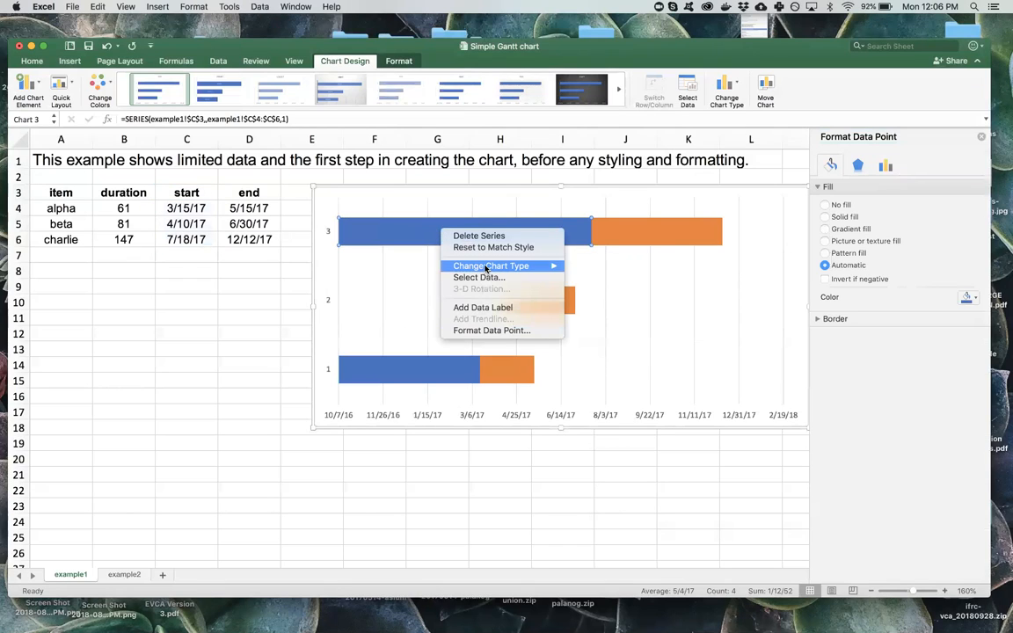
pyautogui.moveTo(489, 267)
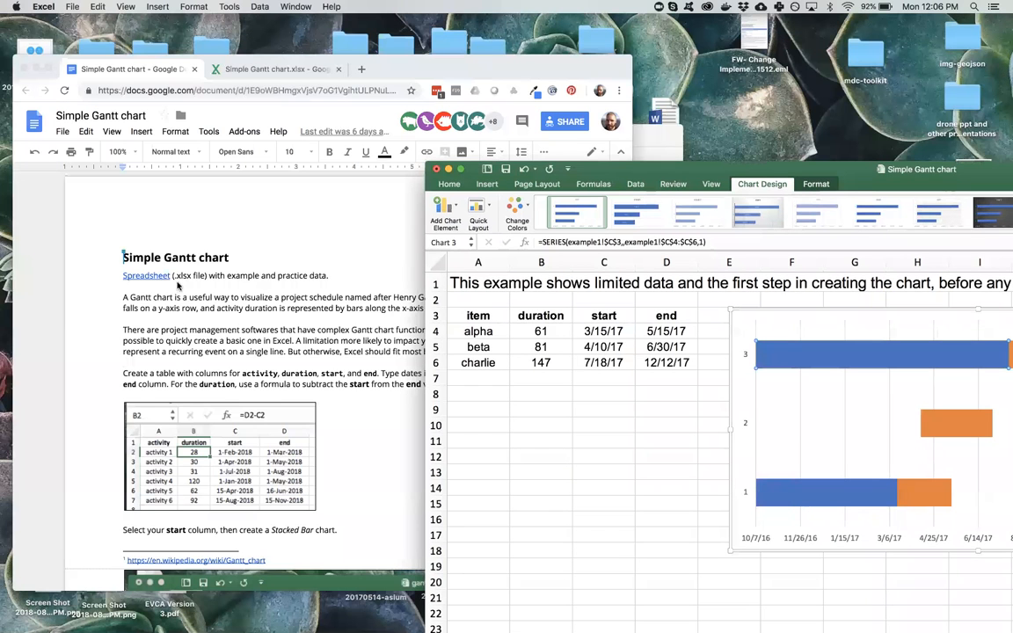
# Read the styling instructions in the Simple Gantt chart guide in Google Docs through hiding the start bars, and return to the Excel workbook.
pyautogui.scroll(-5, 185, 290)
pyautogui.scroll(-8, 184, 290)
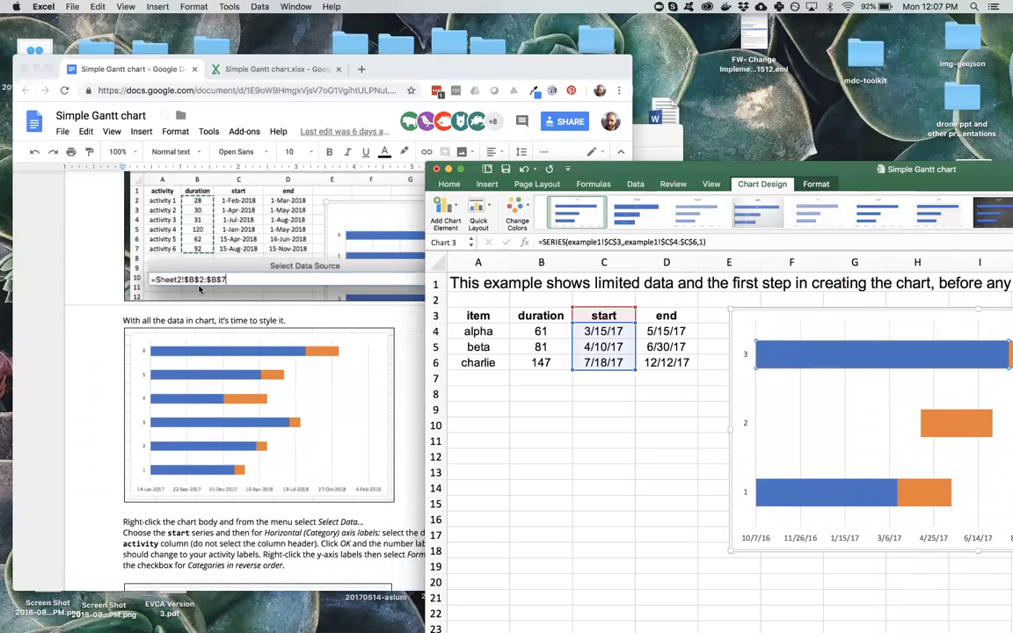
pyautogui.scroll(-2, 198, 290)
pyautogui.scroll(1, 199, 288)
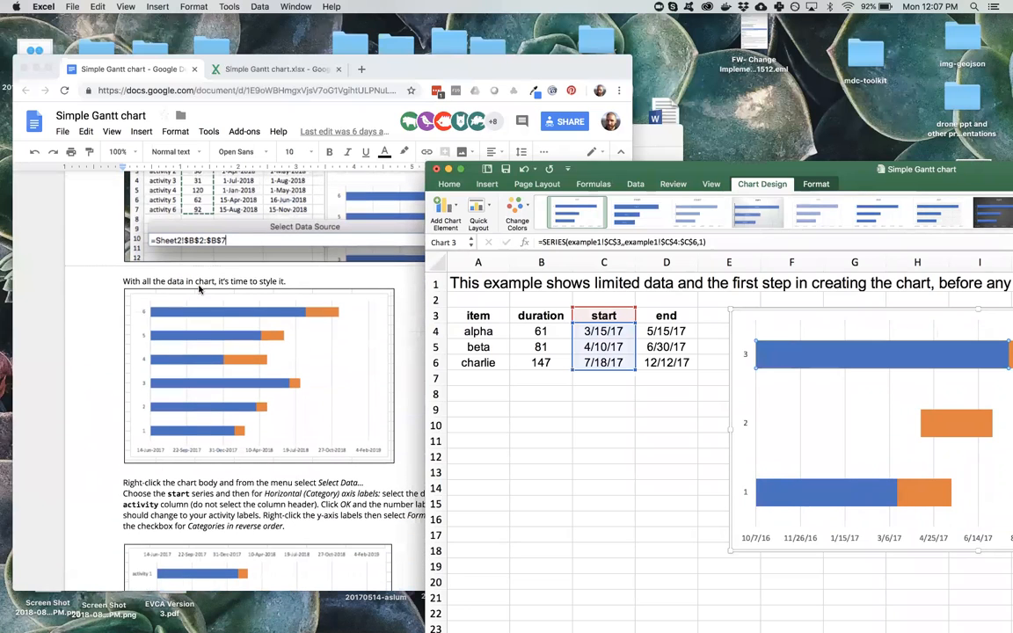
pyautogui.scroll(-12, 263, 318)
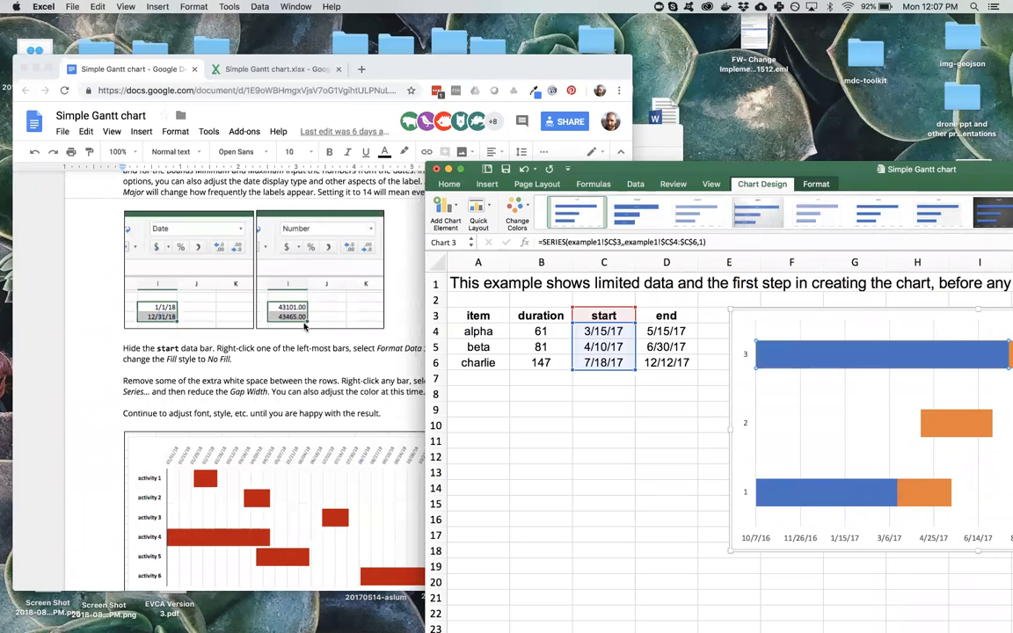
pyautogui.moveTo(580, 169); pyautogui.dragTo(106, 58)
pyautogui.click(155, 356)
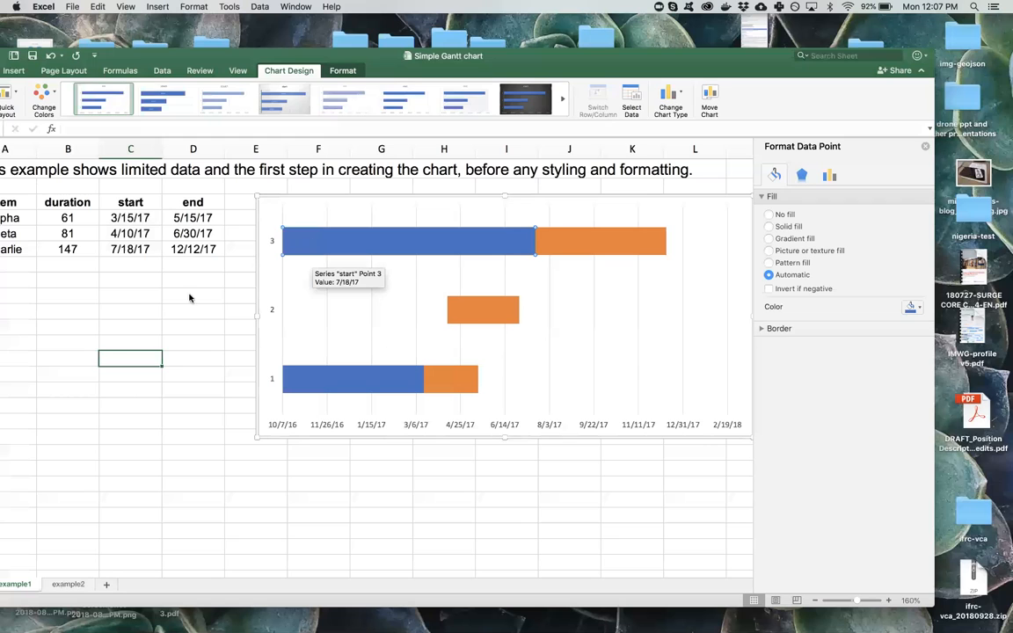
pyautogui.rightClick(287, 244)
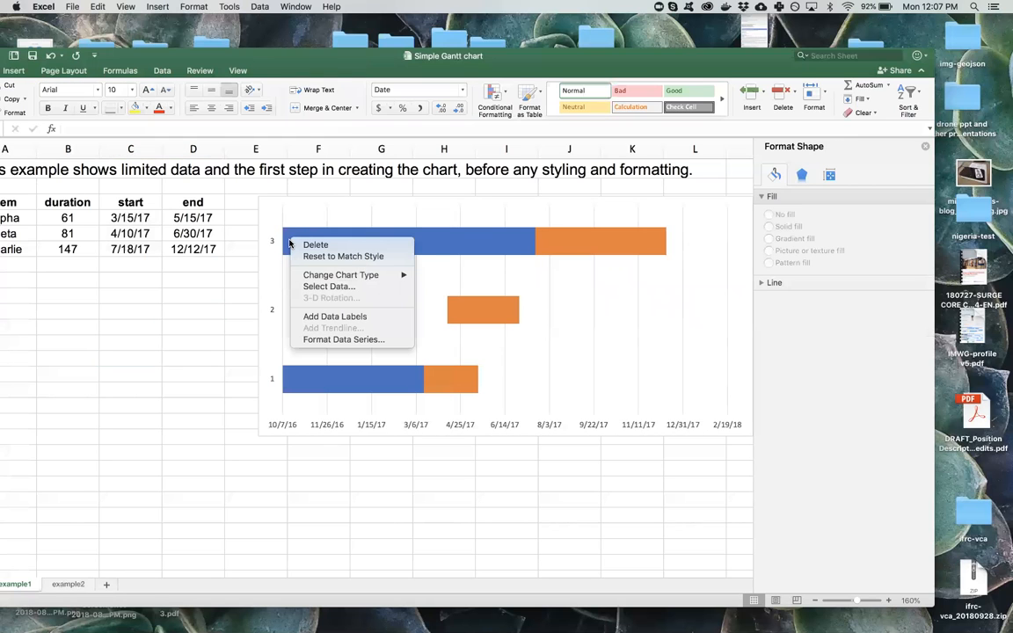
pyautogui.click(273, 246)
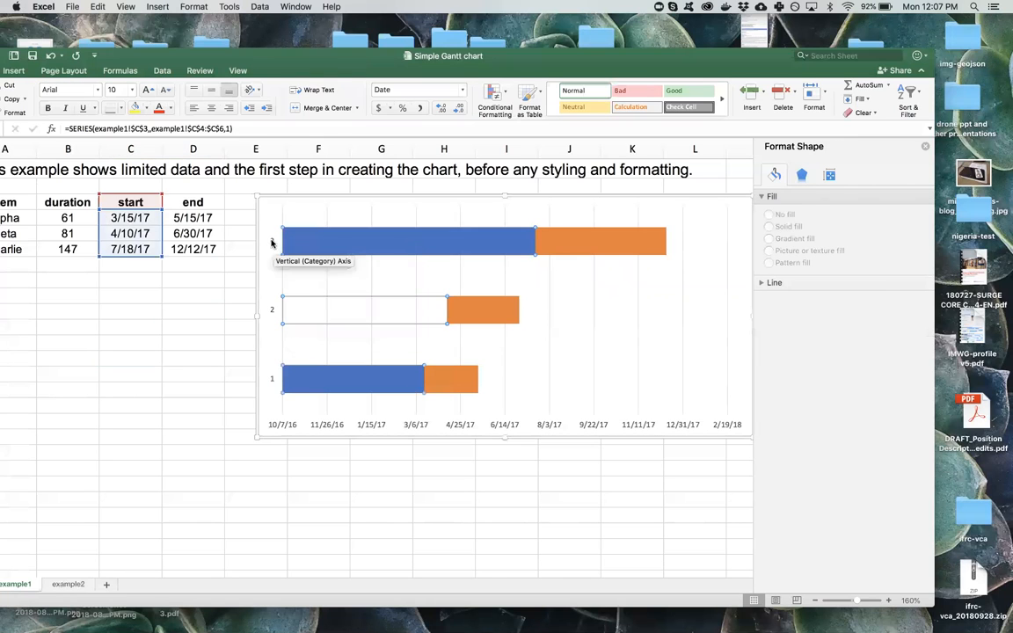
pyautogui.rightClick(296, 243)
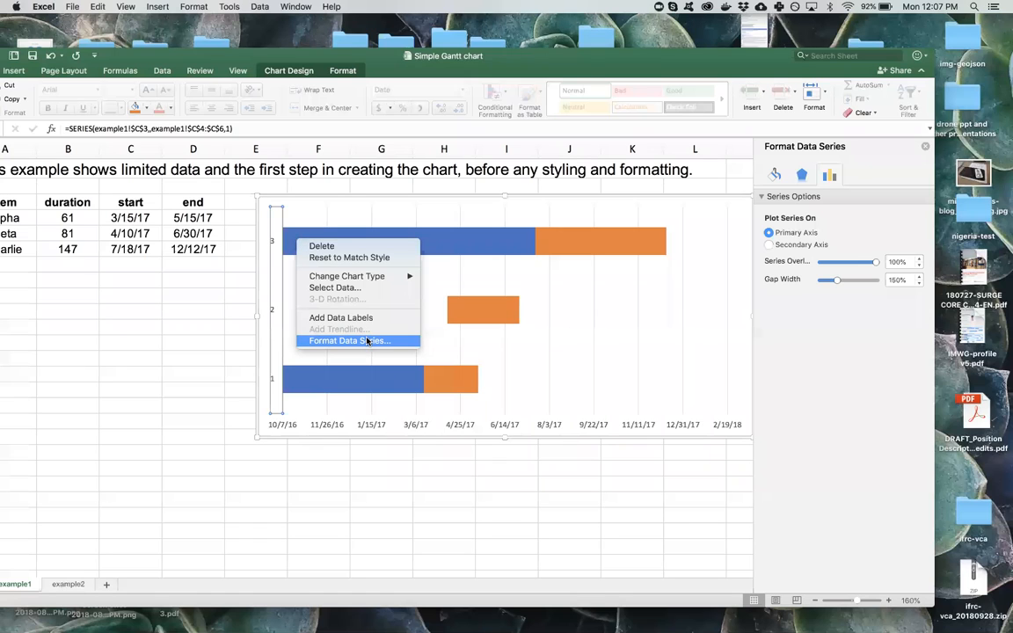
pyautogui.click(231, 271)
pyautogui.rightClick(276, 245)
pyautogui.click(270, 248)
pyautogui.rightClick(273, 241)
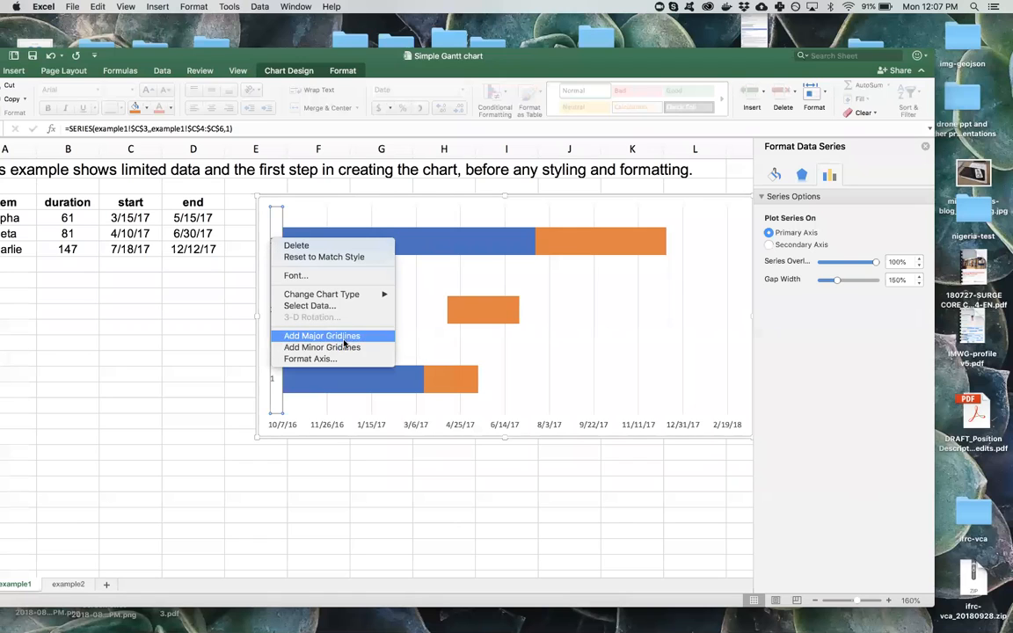
pyautogui.click(335, 237)
pyautogui.rightClick(297, 237)
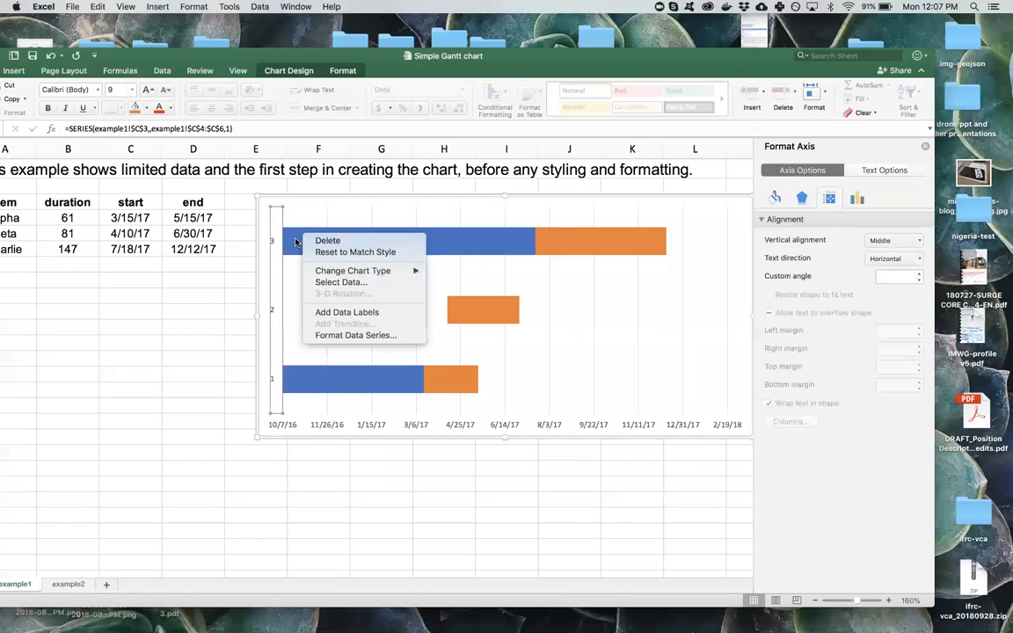
pyautogui.click(168, 356)
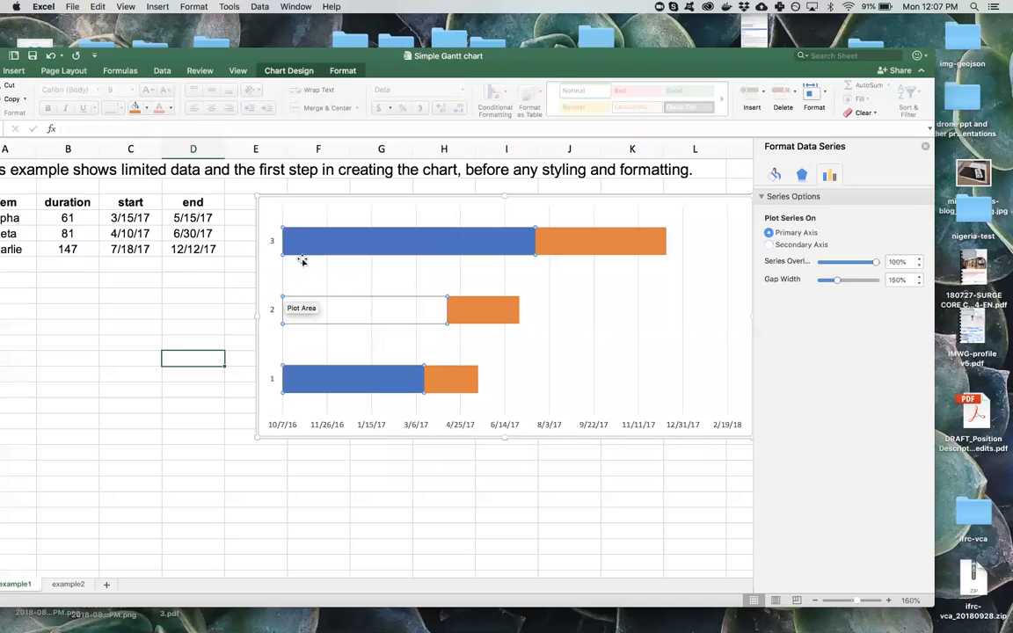
# Hide the whole start series in the chart by setting its fill to No fill.
pyautogui.rightClick(296, 241)
pyautogui.click(348, 344)
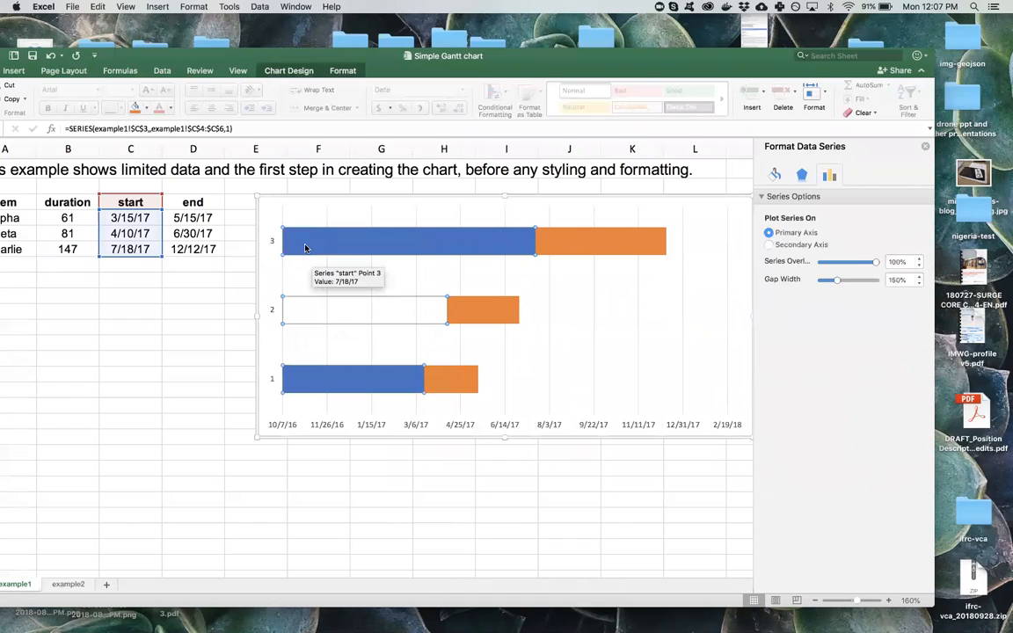
pyautogui.click(775, 176)
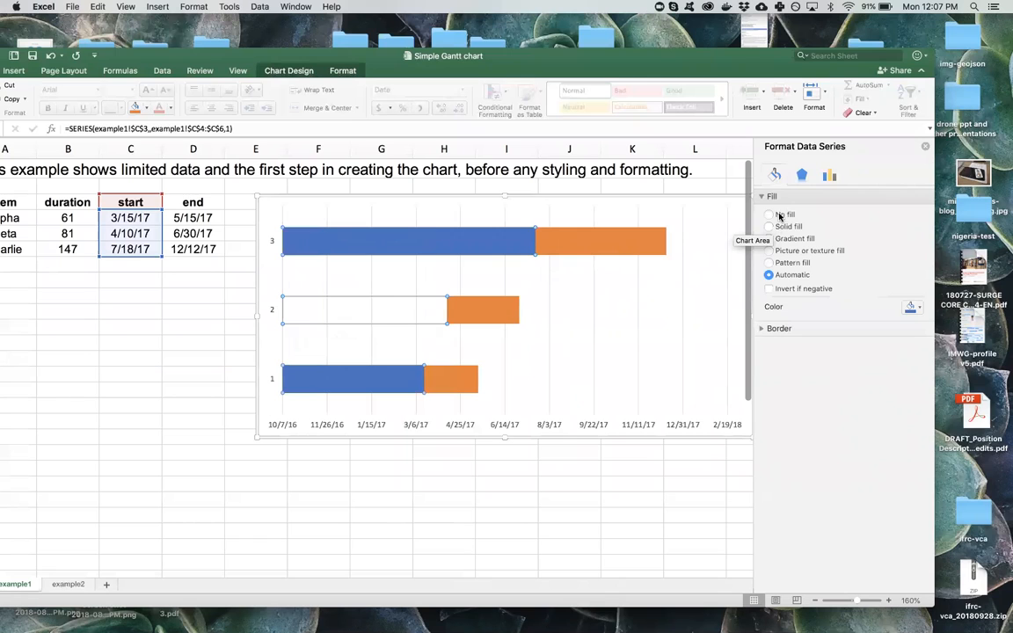
pyautogui.click(779, 216)
pyautogui.click(528, 530)
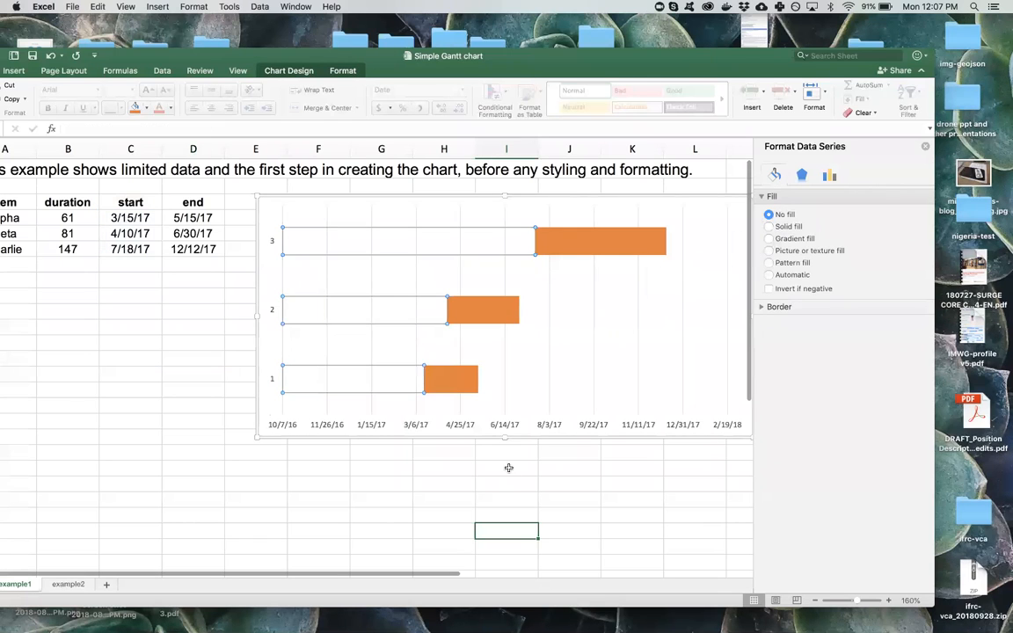
pyautogui.click(484, 467)
# Reduce the gap width of the duration series to 28%.
pyautogui.click(458, 316)
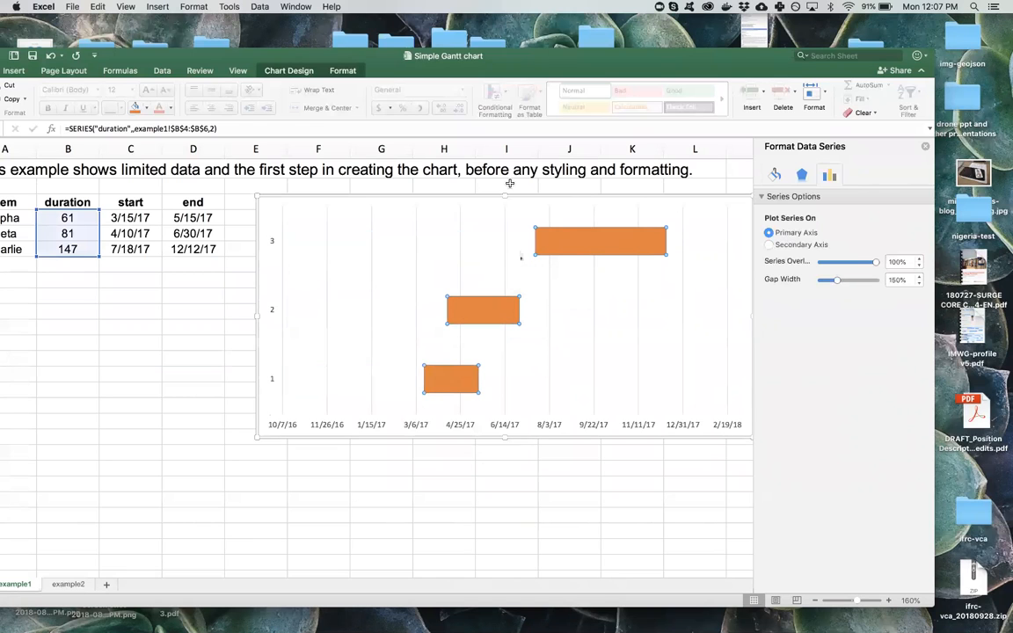
pyautogui.hscroll(3, 431, 321)
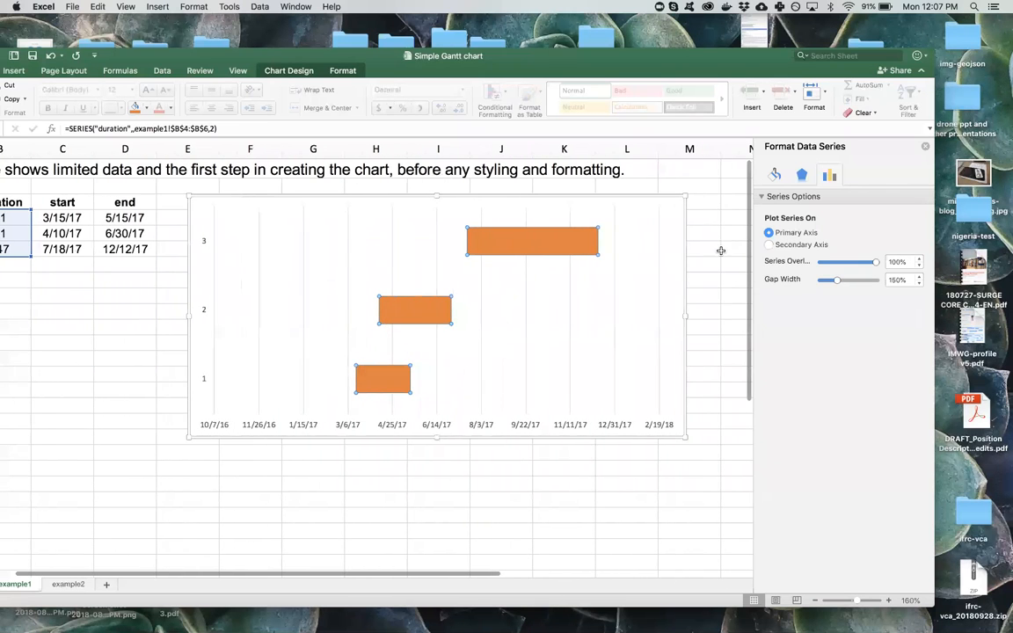
pyautogui.click(773, 176)
pyautogui.click(830, 175)
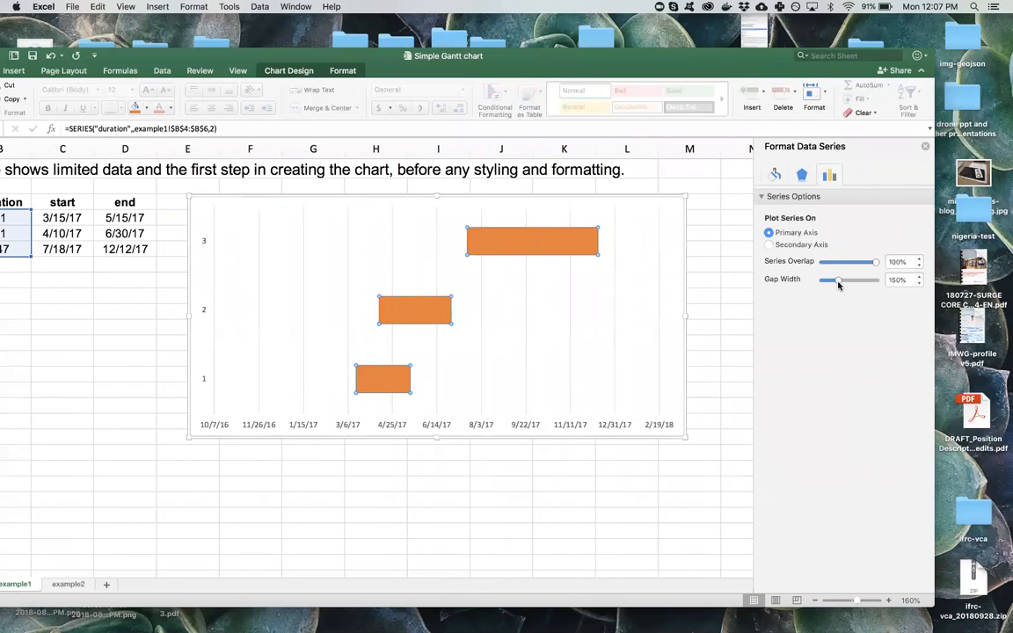
pyautogui.moveTo(839, 283); pyautogui.dragTo(826, 286)
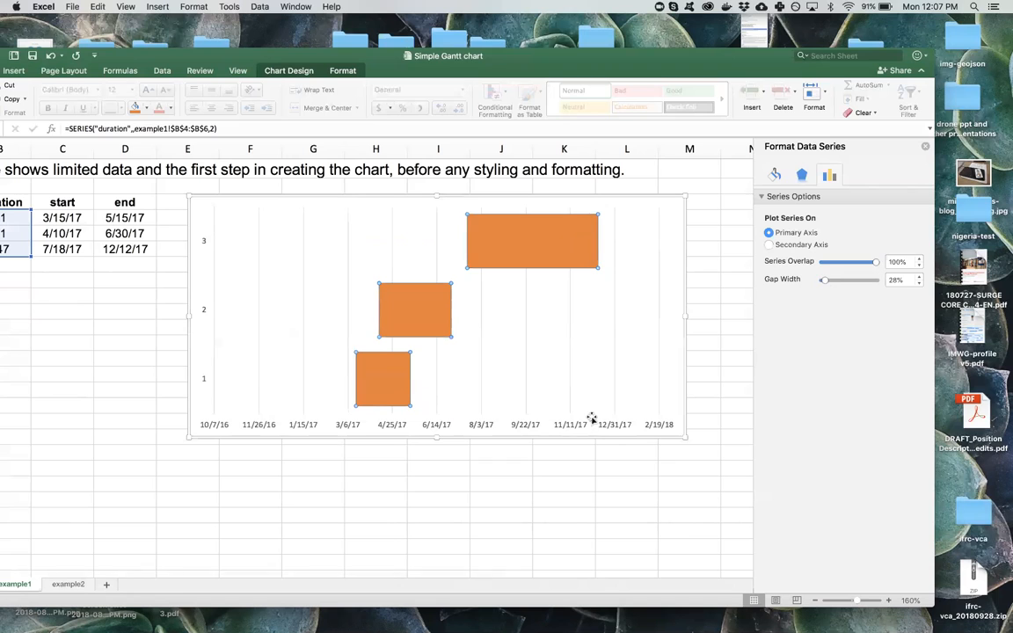
# Shrink the chart slightly to about row 16 and lower the plot area's upper edge to leave blank space above the bars.
pyautogui.click(641, 394)
pyautogui.click(416, 233)
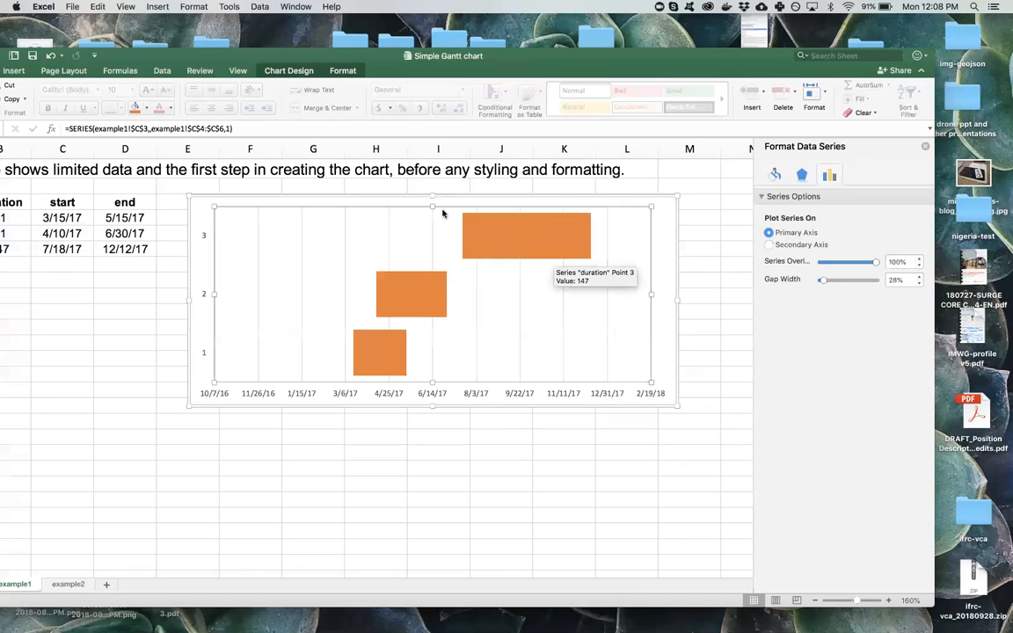
pyautogui.click(422, 211)
pyautogui.moveTo(432, 207); pyautogui.dragTo(431, 236)
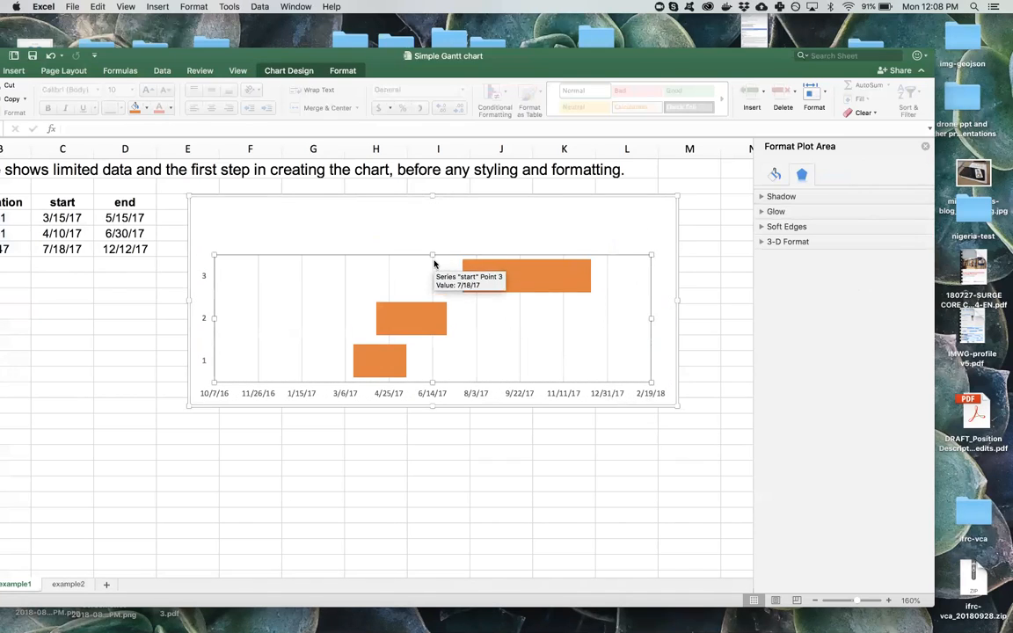
pyautogui.moveTo(432, 254); pyautogui.dragTo(433, 264)
pyautogui.click(345, 229)
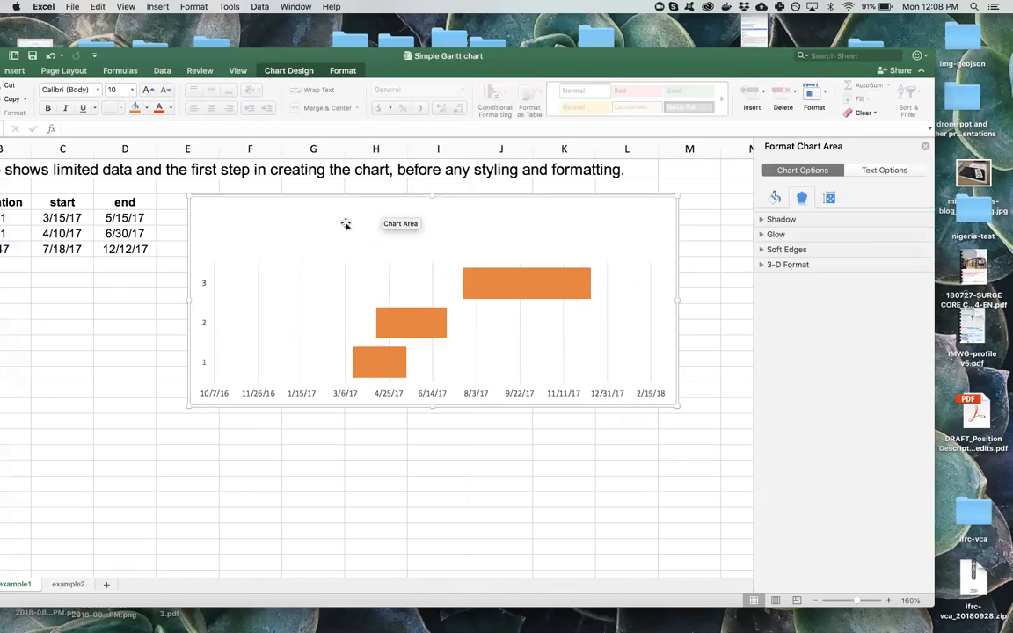
pyautogui.click(389, 394)
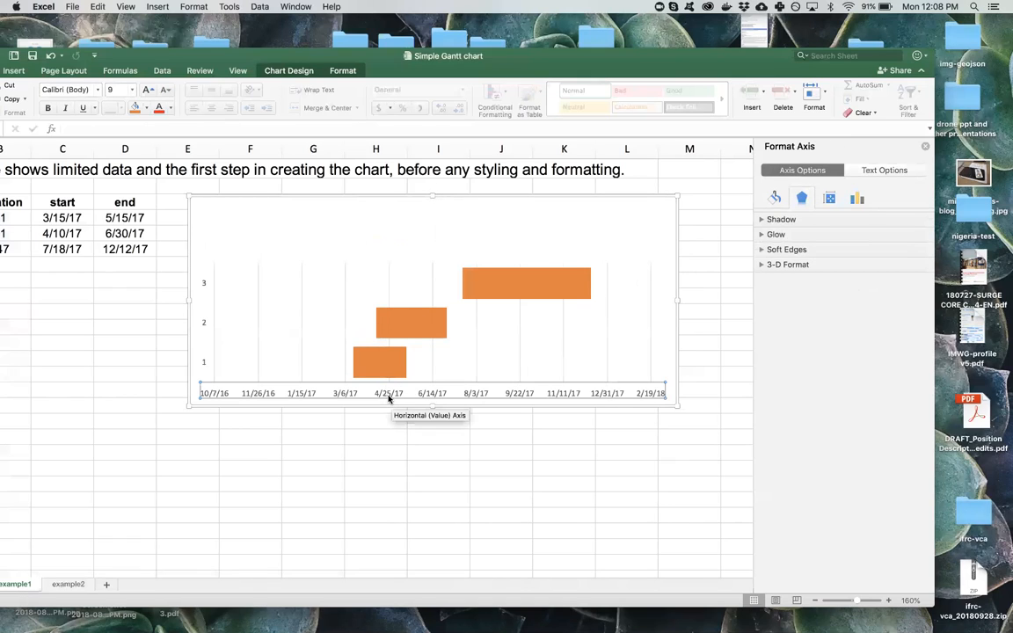
pyautogui.click(262, 344)
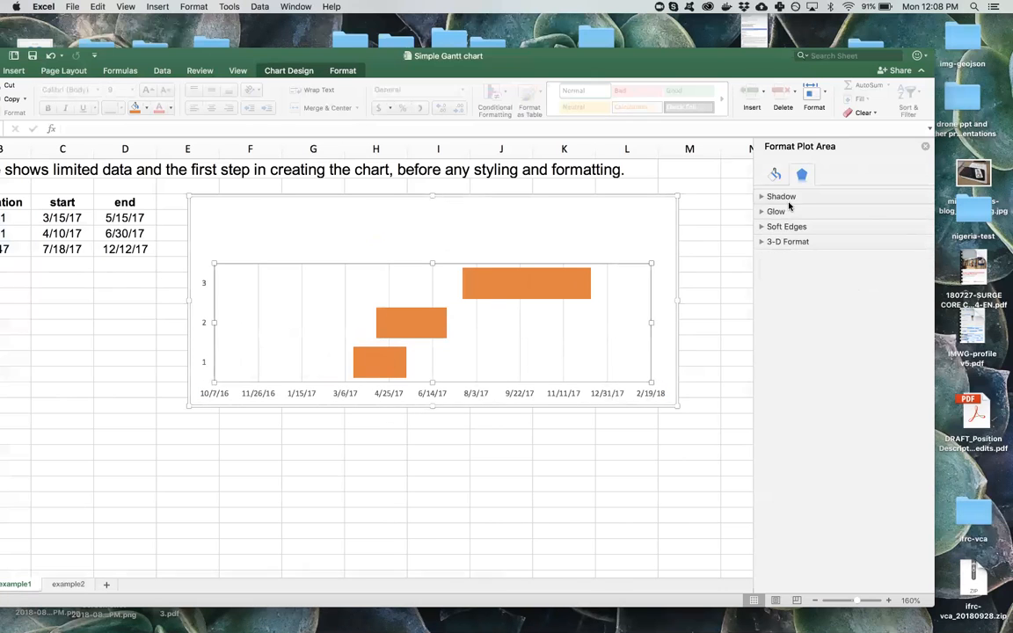
pyautogui.click(773, 174)
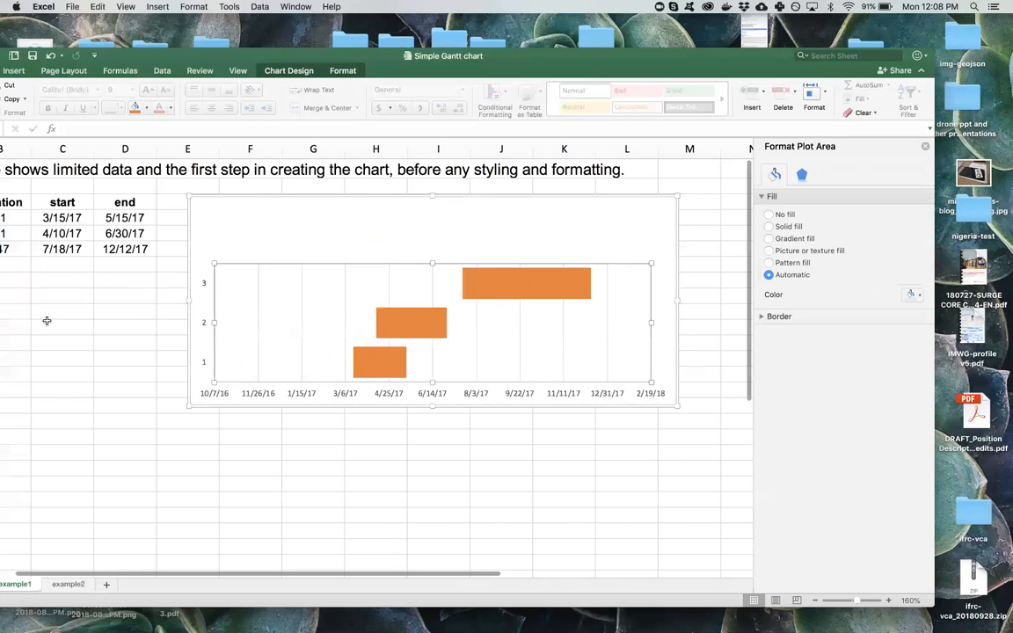
# Review the Simple Gantt chart guide beside the workbook, from the final styled chart back to the start of the styling section.
pyautogui.moveTo(117, 60); pyautogui.dragTo(627, 66)
pyautogui.scroll(-5, 394, 263)
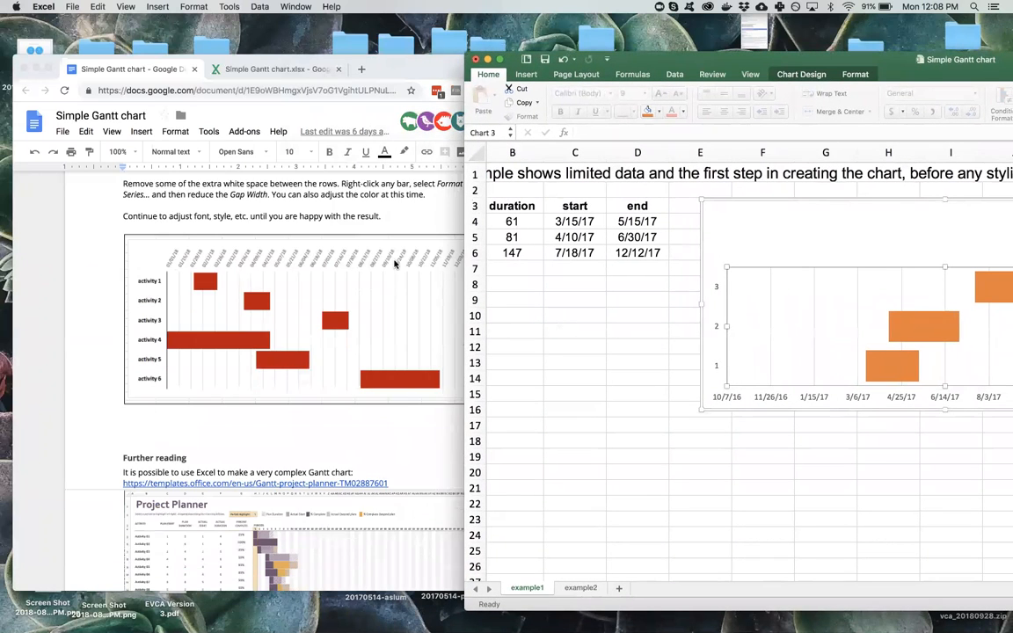
pyautogui.scroll(8, 394, 264)
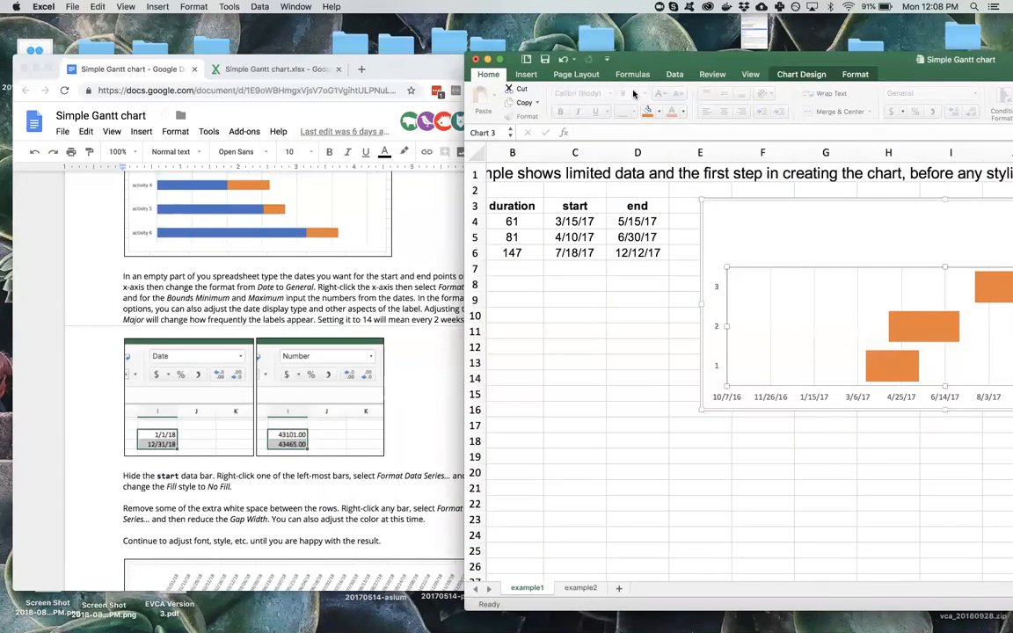
pyautogui.moveTo(641, 63); pyautogui.dragTo(720, 58)
pyautogui.scroll(7, 367, 295)
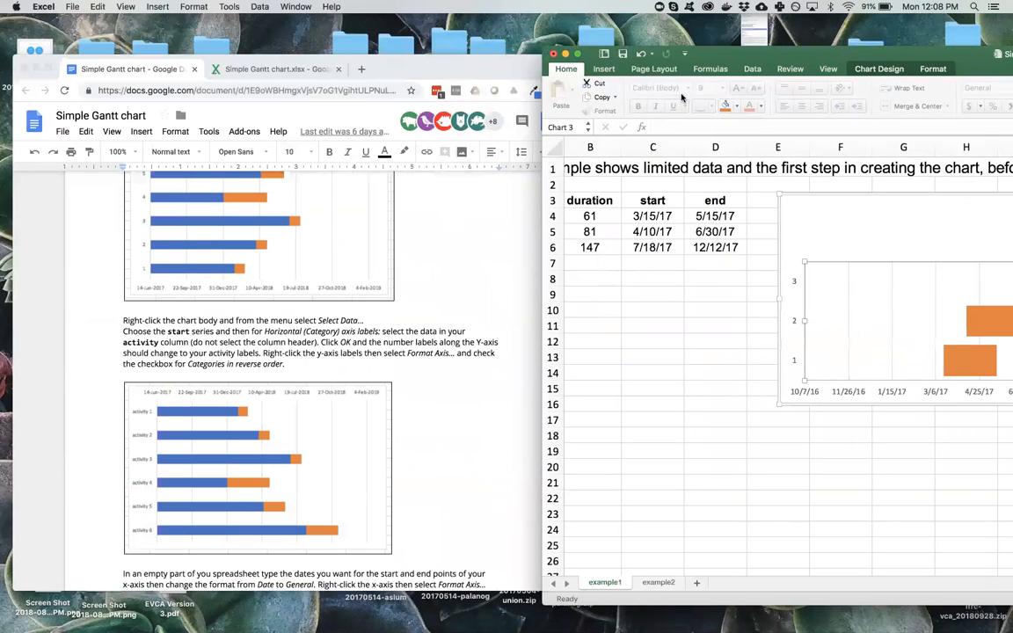
pyautogui.scroll(2, 335, 323)
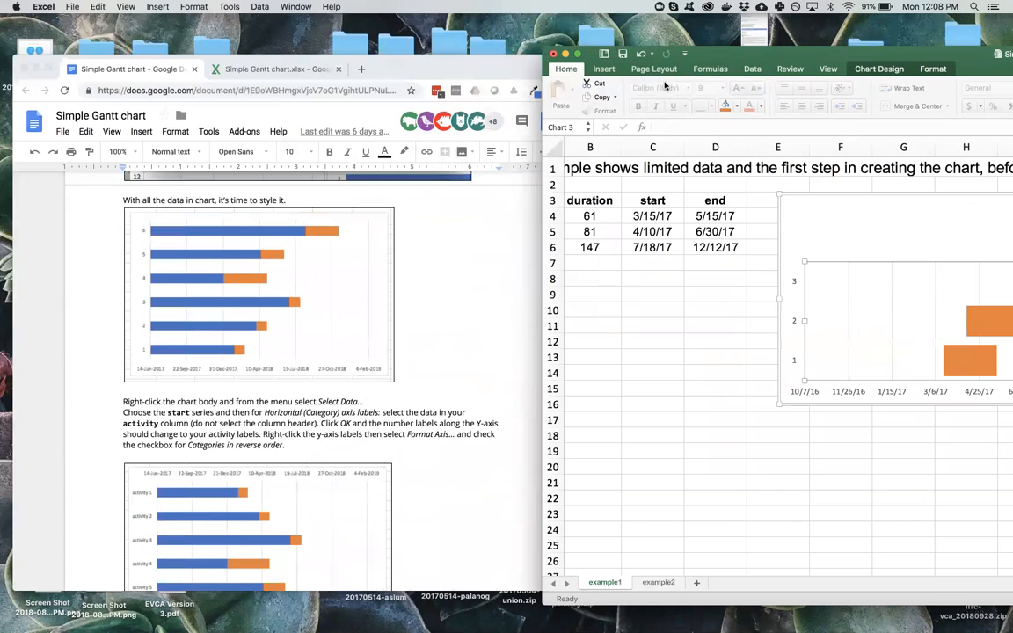
pyautogui.moveTo(748, 58); pyautogui.dragTo(314, 27)
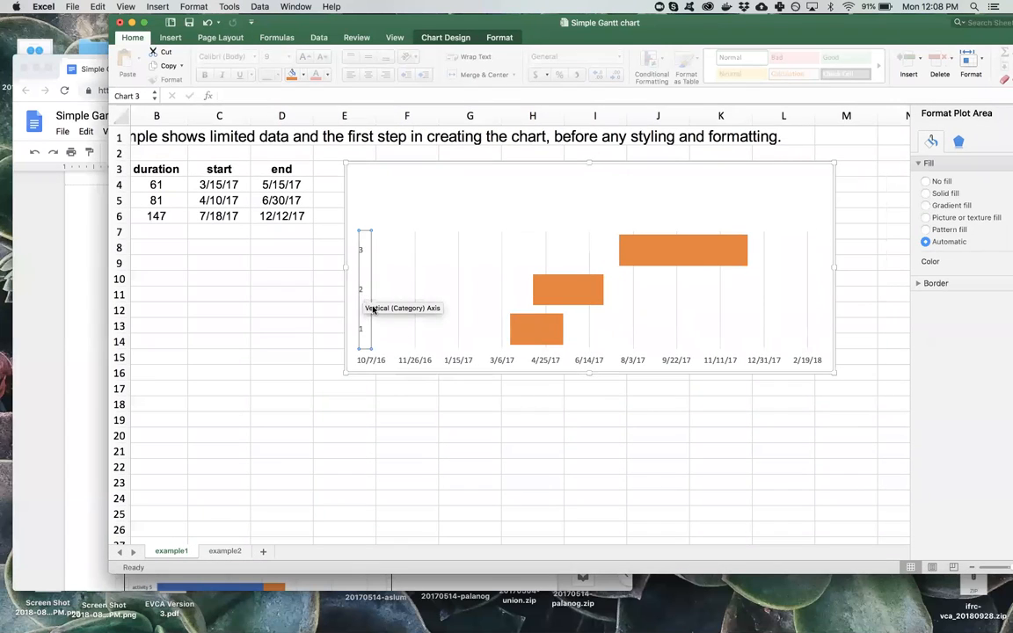
# Examine the data source settings and axis options of the chart's vertical category axis for where its labels are set.
pyautogui.click(373, 309)
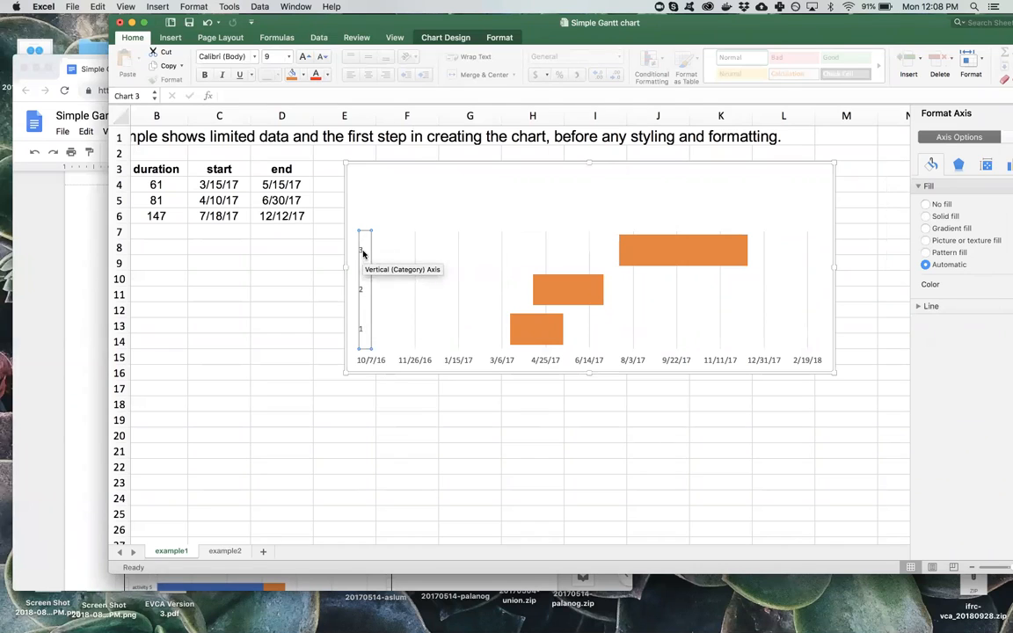
pyautogui.hscroll(-3, 296, 269)
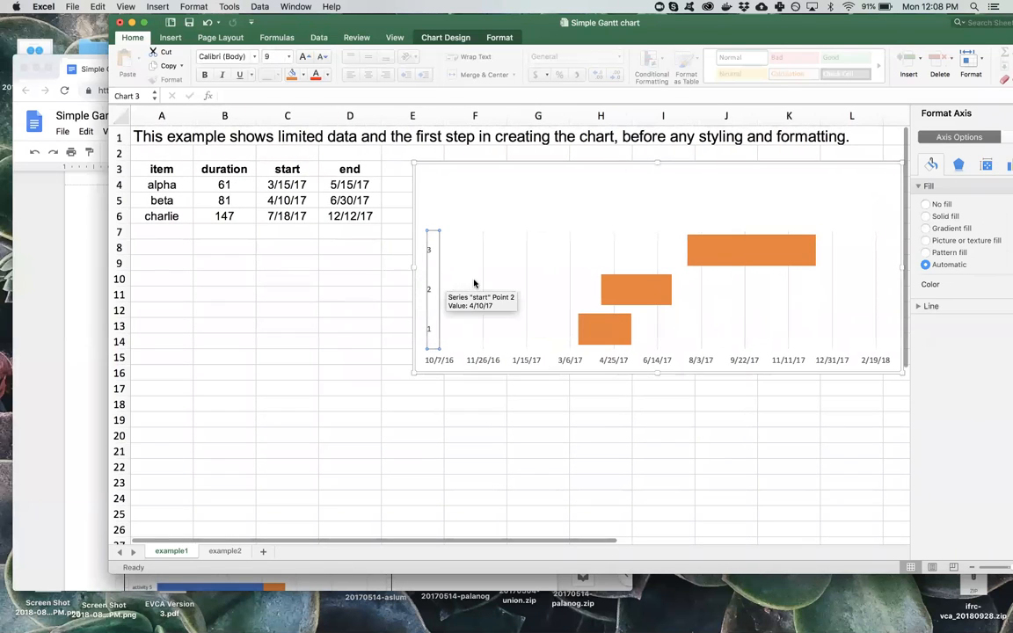
pyautogui.rightClick(430, 290)
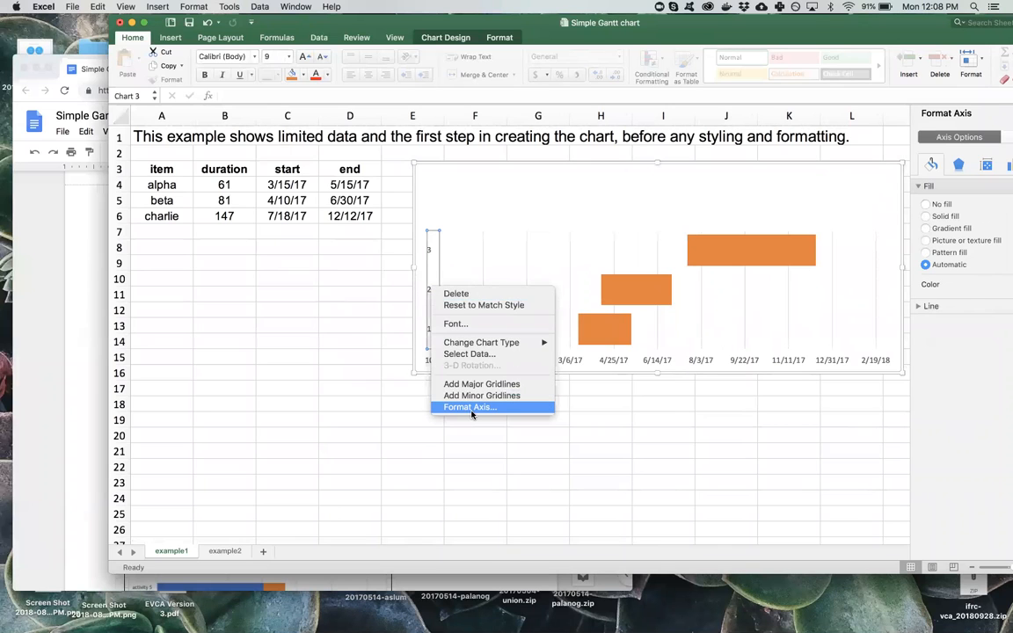
pyautogui.click(482, 353)
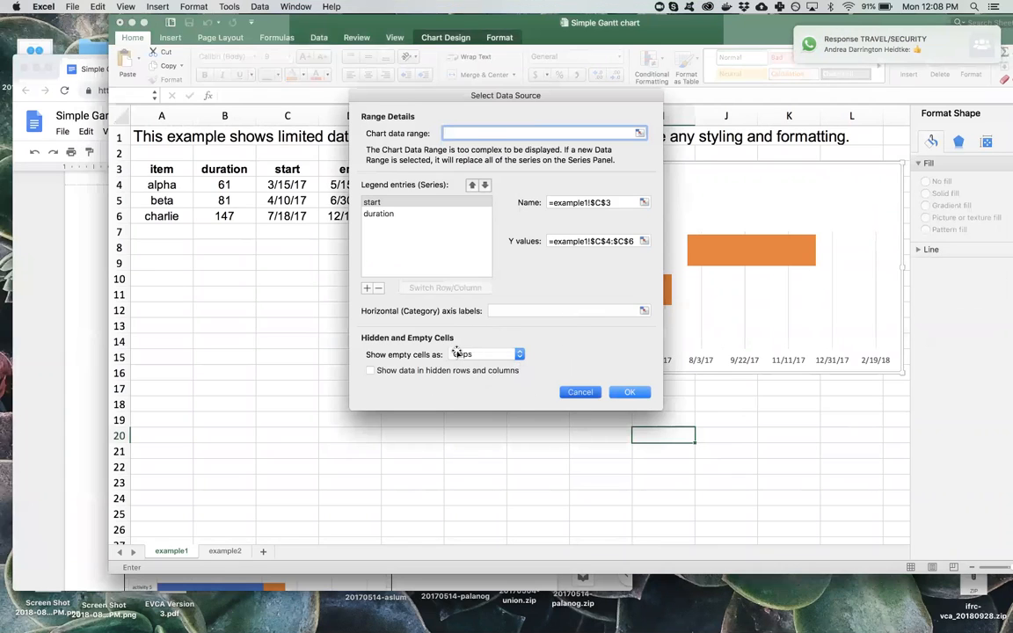
pyautogui.rightClick(431, 291)
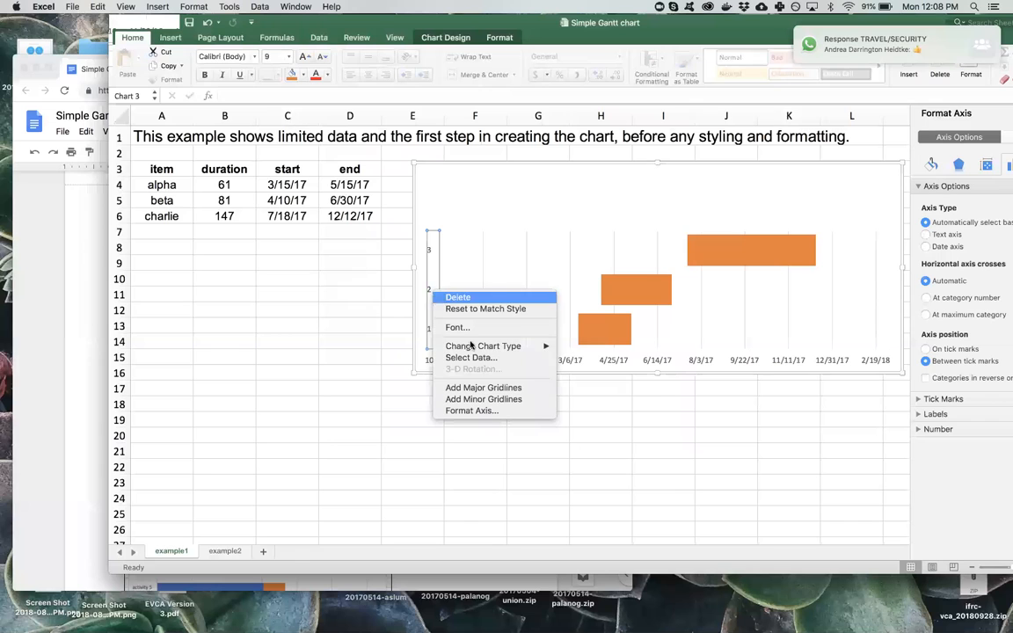
pyautogui.moveTo(473, 348)
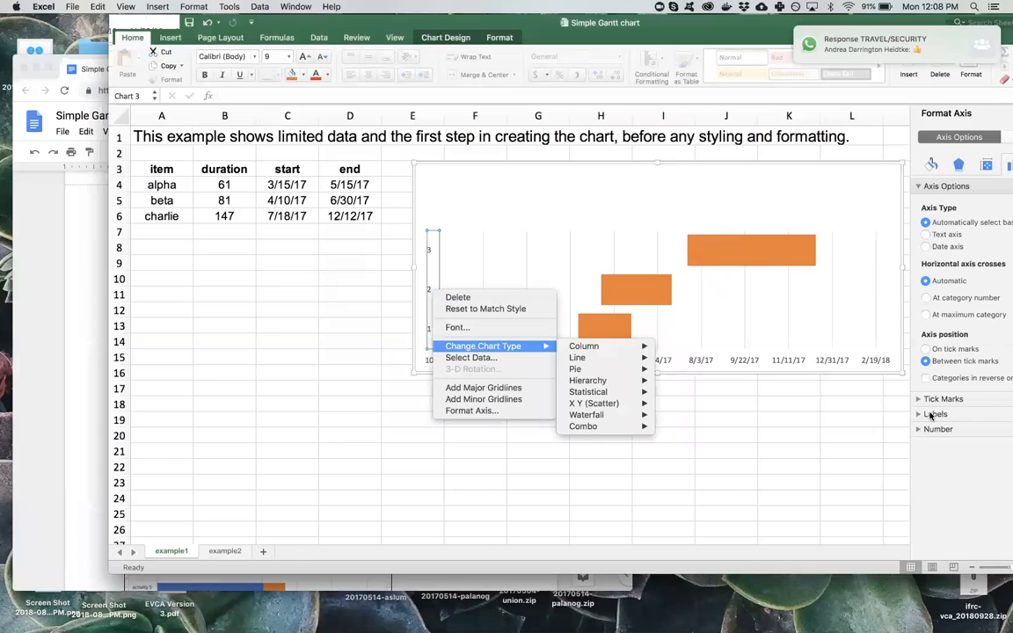
# Read the guide's instructions for category axis labels and reverse category order in Google Docs, and return to the Excel workbook.
pyautogui.click(204, 304)
pyautogui.click(66, 301)
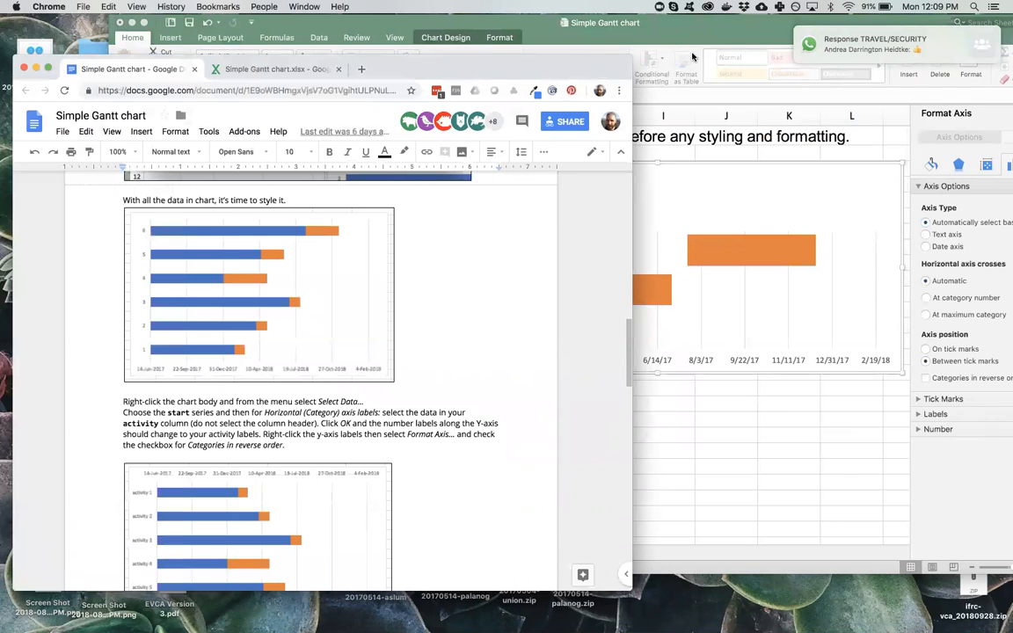
pyautogui.click(669, 47)
pyautogui.moveTo(736, 24); pyautogui.dragTo(663, 52)
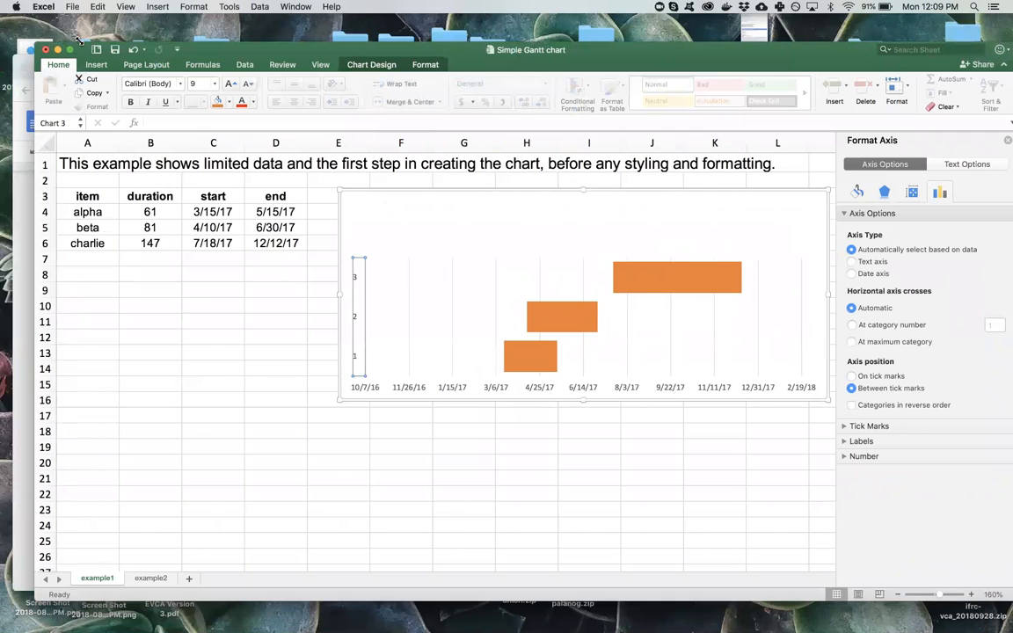
pyautogui.click(26, 310)
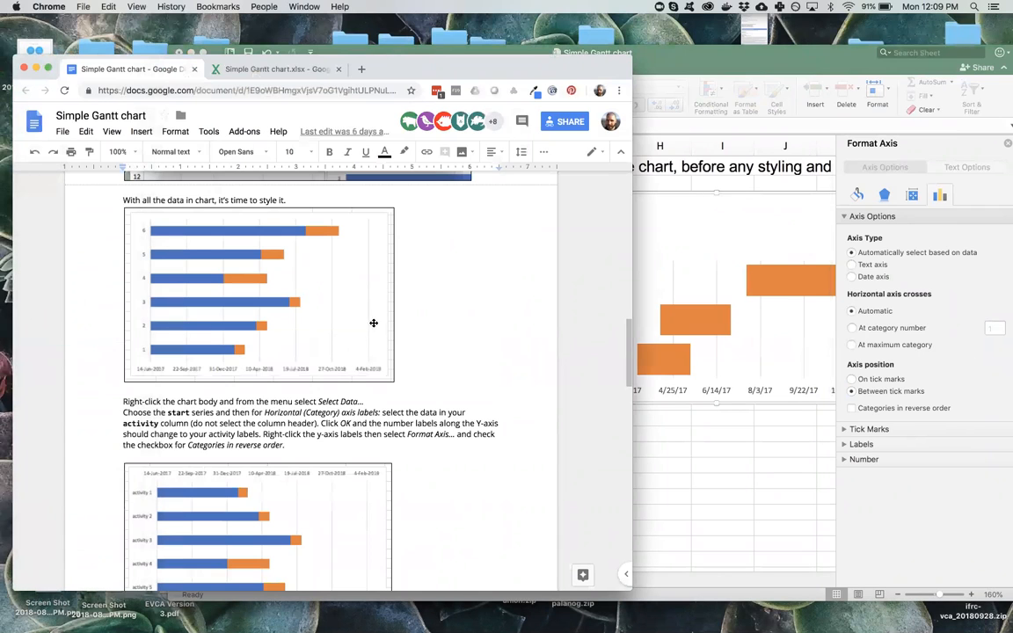
pyautogui.scroll(5, 349, 336)
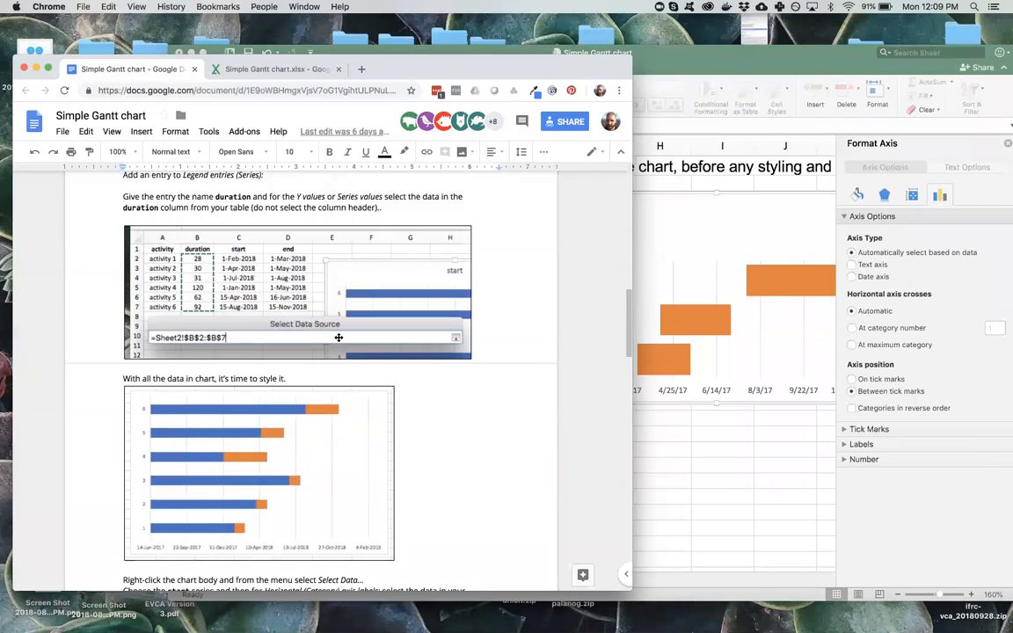
pyautogui.scroll(-4, 339, 338)
pyautogui.scroll(-5, 339, 338)
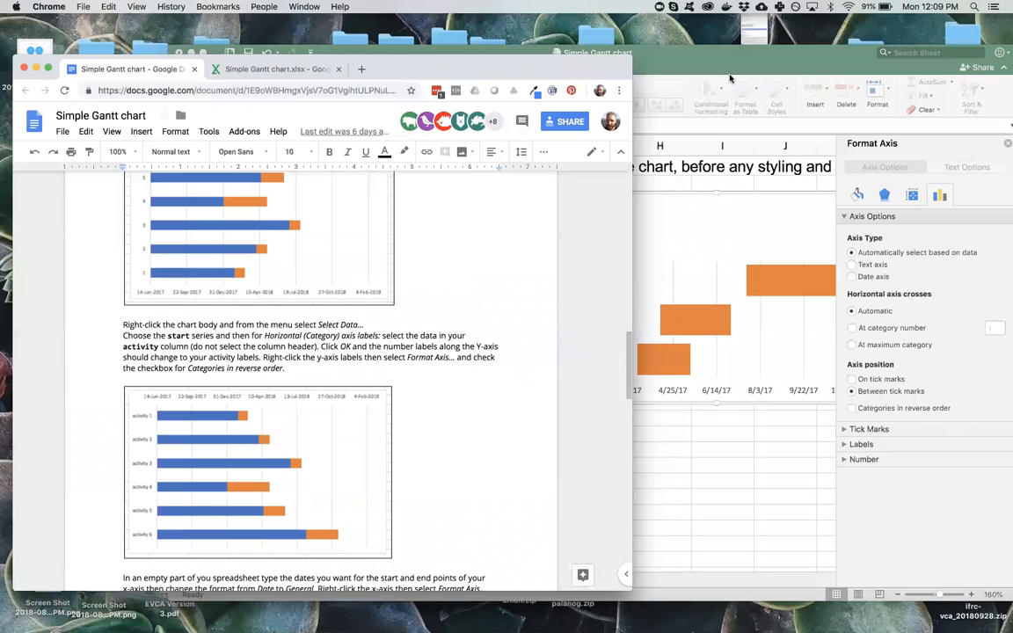
pyautogui.press('super+Tab')
# Open the example2 sheet and examine its activity data and styled Gantt chart, including the date axis bounds and units.
pyautogui.click(277, 579)
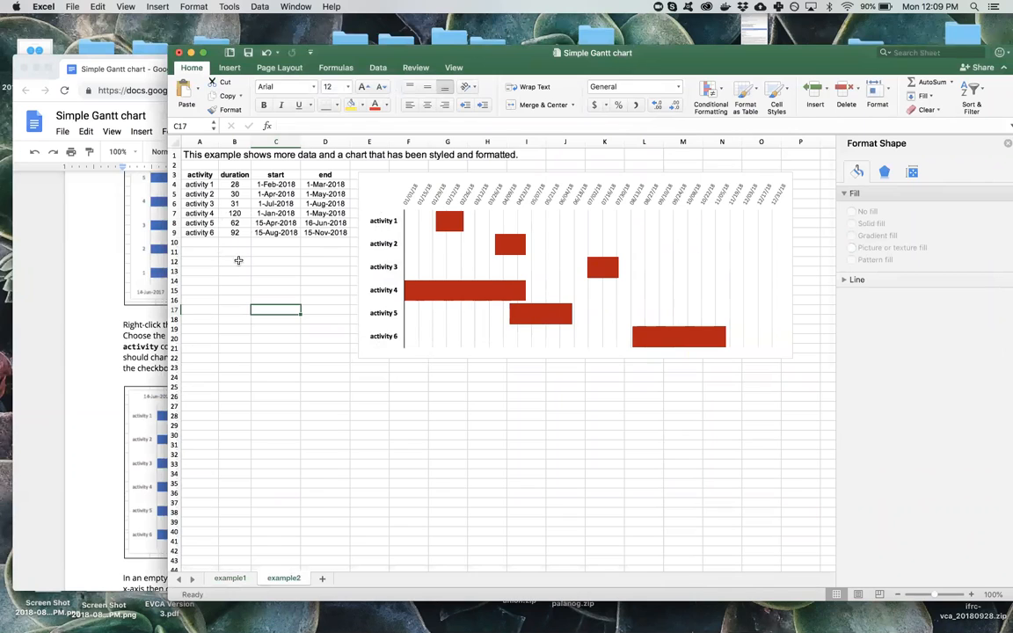
pyautogui.click(408, 203)
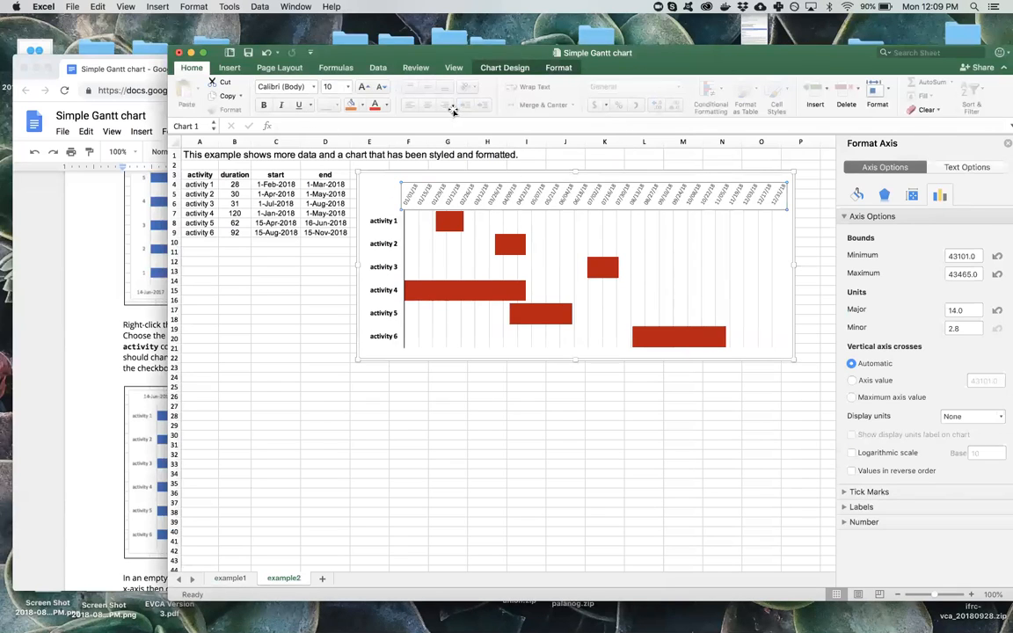
pyautogui.click(239, 476)
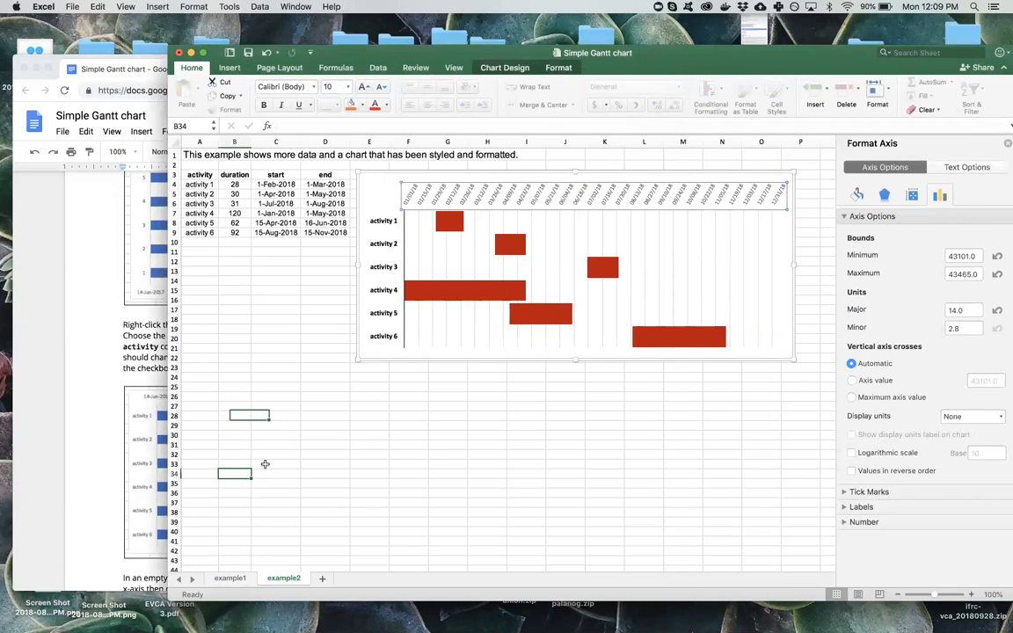
pyautogui.click(265, 464)
pyautogui.click(325, 339)
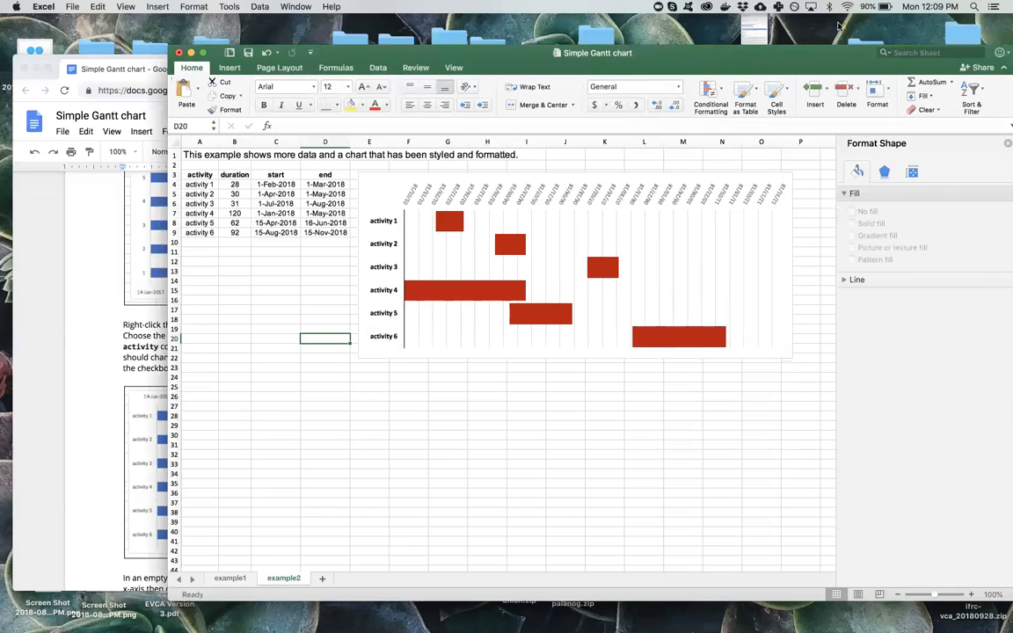
pyautogui.click(275, 444)
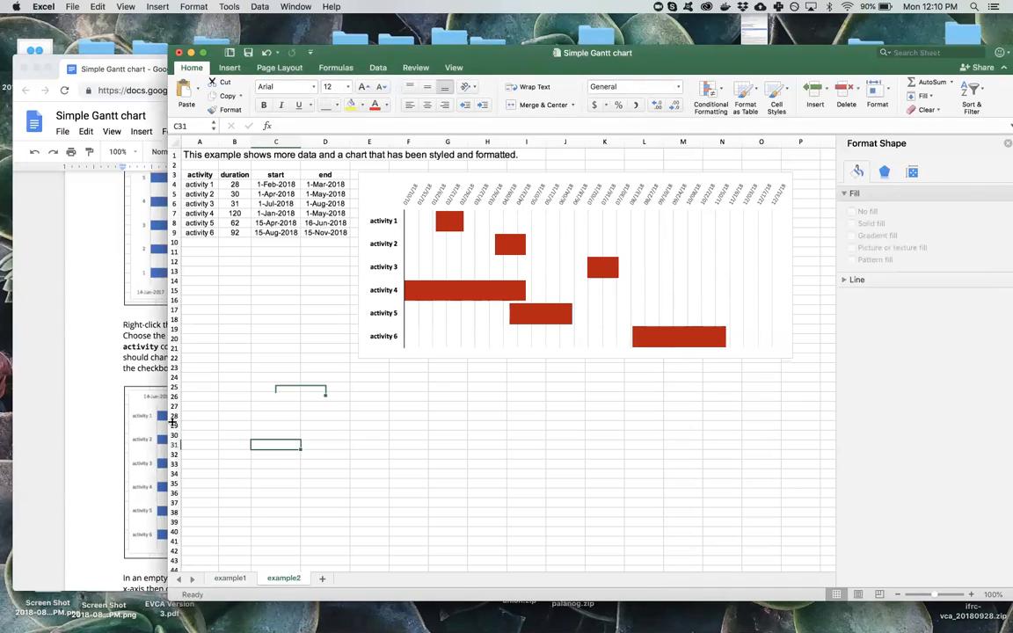
pyautogui.click(155, 440)
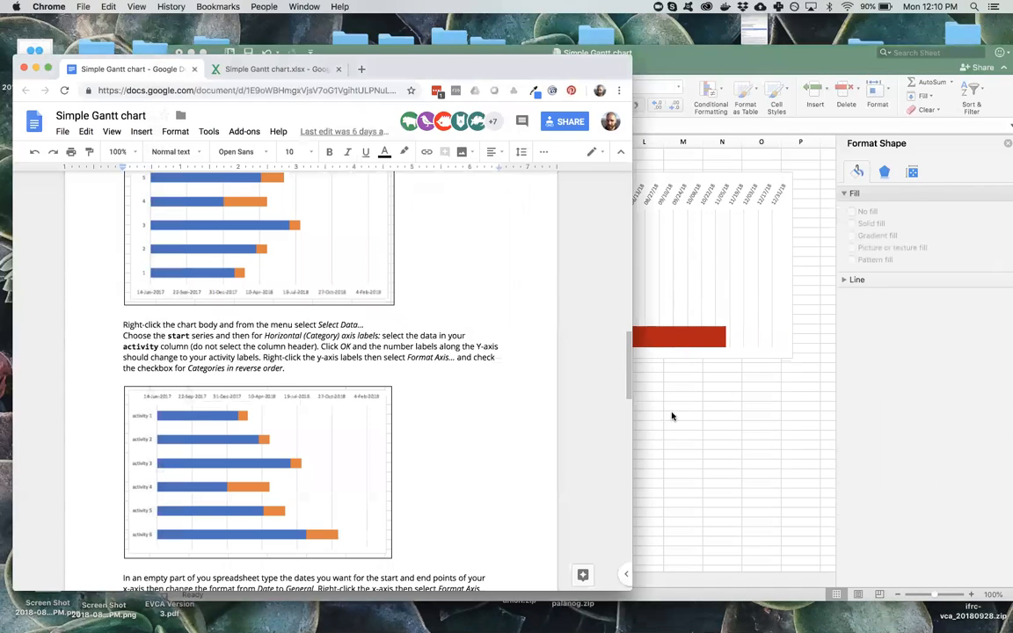
pyautogui.click(651, 400)
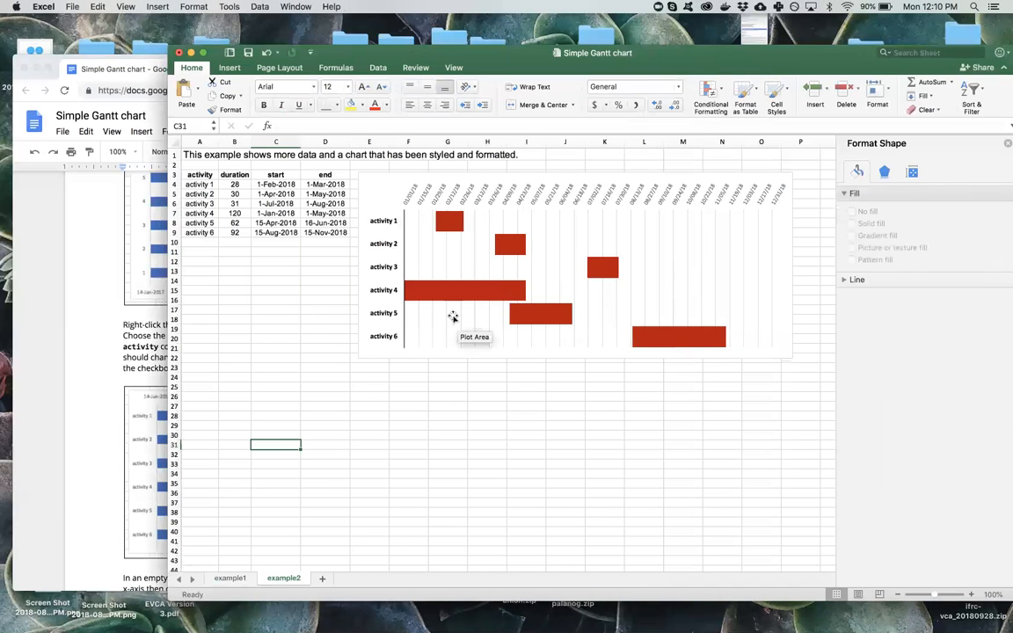
pyautogui.moveTo(649, 52); pyautogui.dragTo(546, 60)
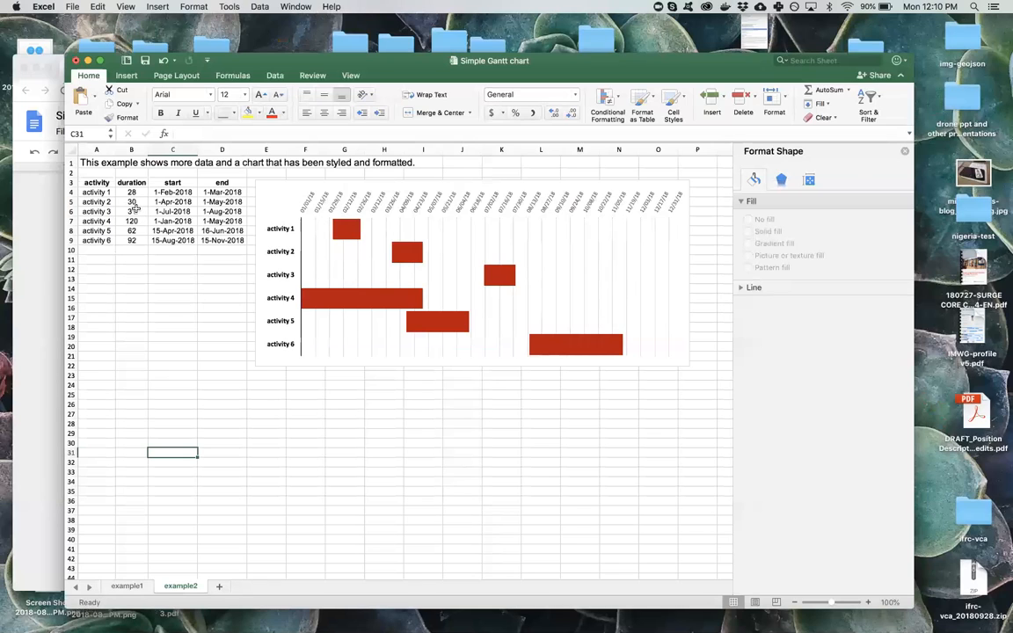
pyautogui.click(163, 250)
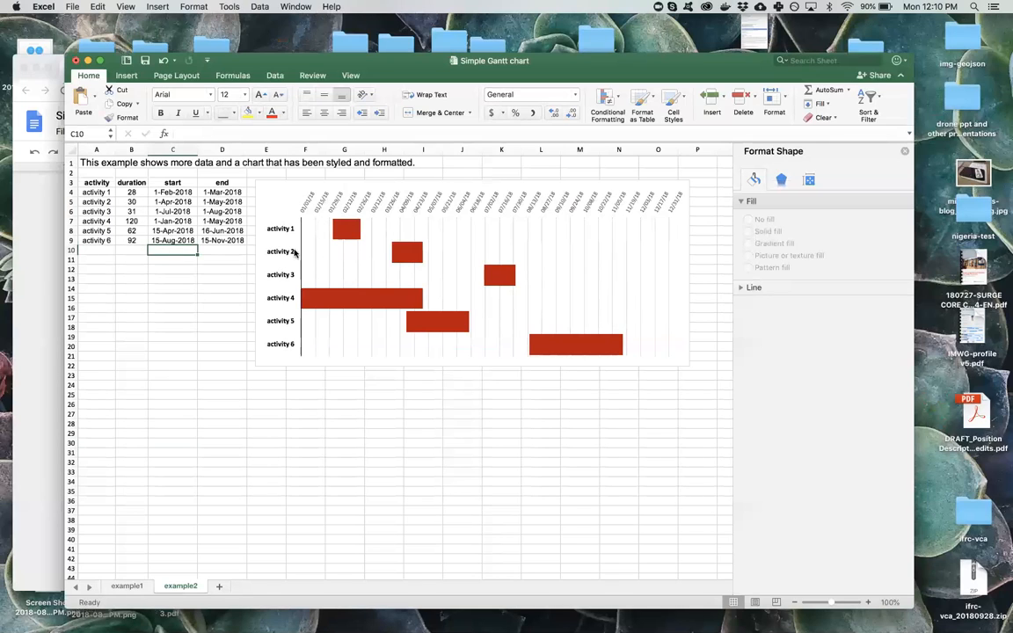
# Skim the rest of the Google Docs guide through the Further reading section's Project Planner example, and return to the Excel workbook.
pyautogui.click(22, 255)
pyautogui.scroll(5, 181, 314)
pyautogui.scroll(-2, 181, 314)
pyautogui.scroll(-2, 203, 345)
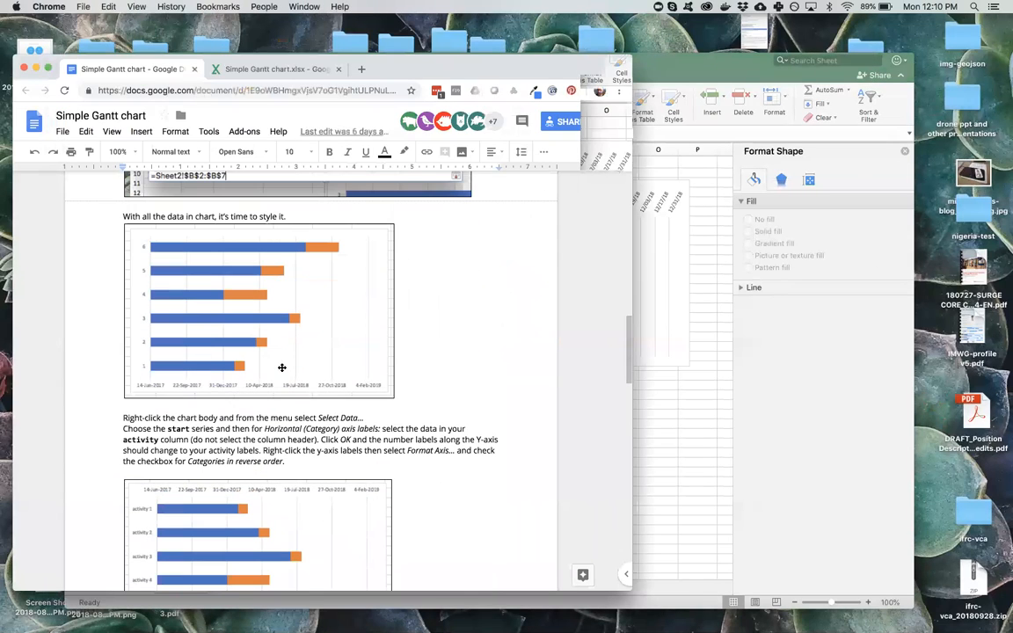
pyautogui.click(701, 332)
pyautogui.click(51, 384)
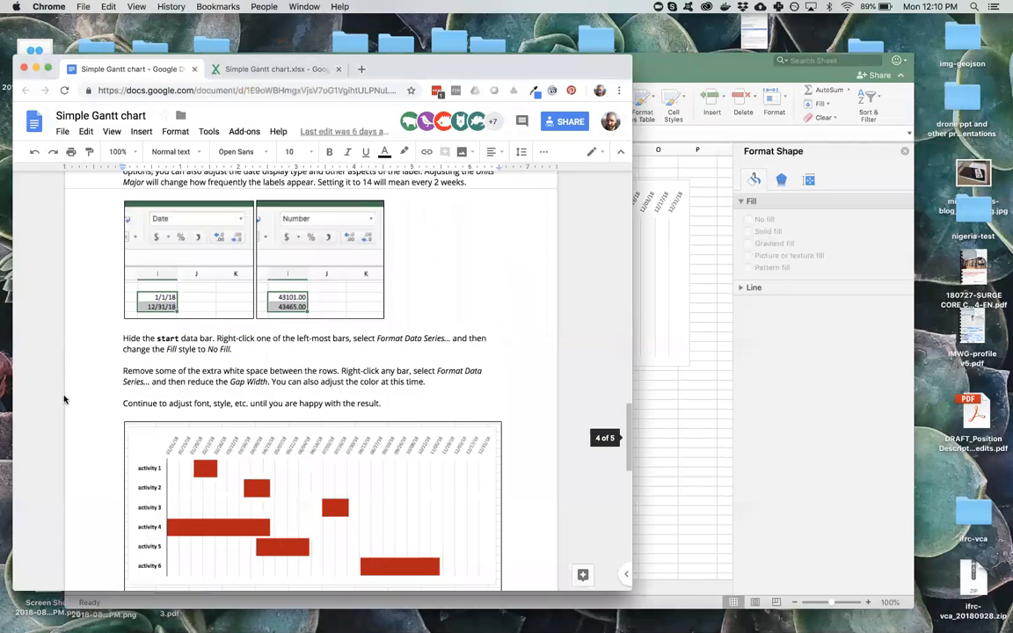
pyautogui.scroll(-8, 146, 372)
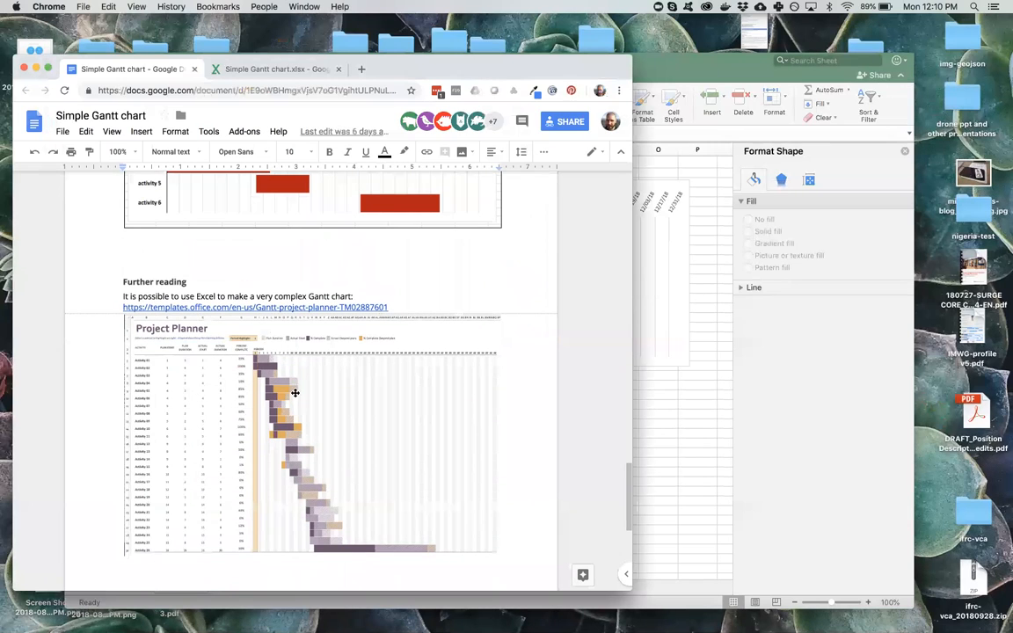
pyautogui.scroll(5, 280, 403)
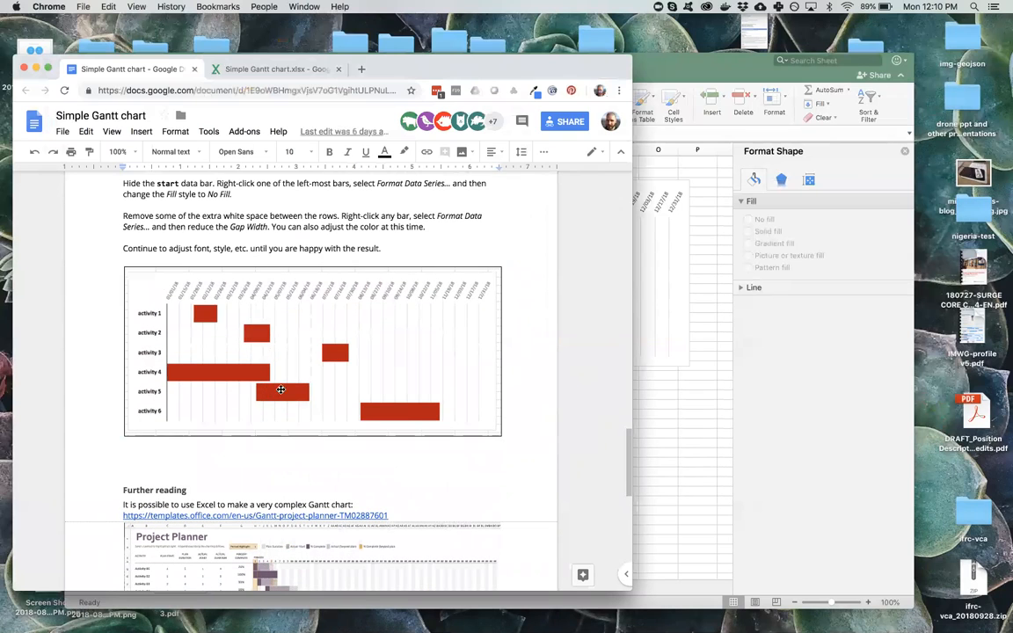
pyautogui.scroll(1, 282, 413)
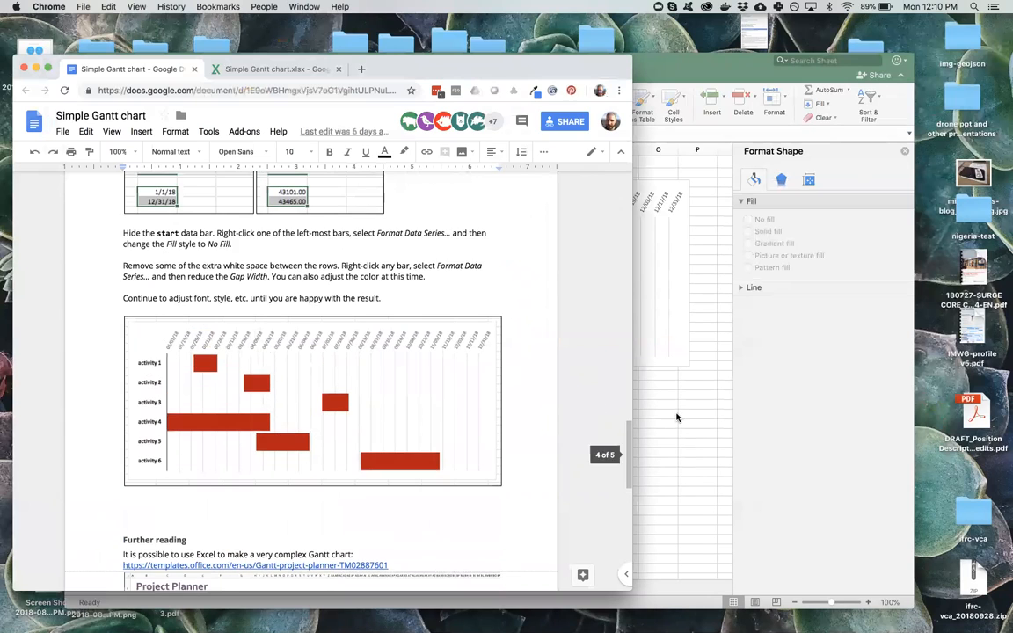
pyautogui.click(677, 416)
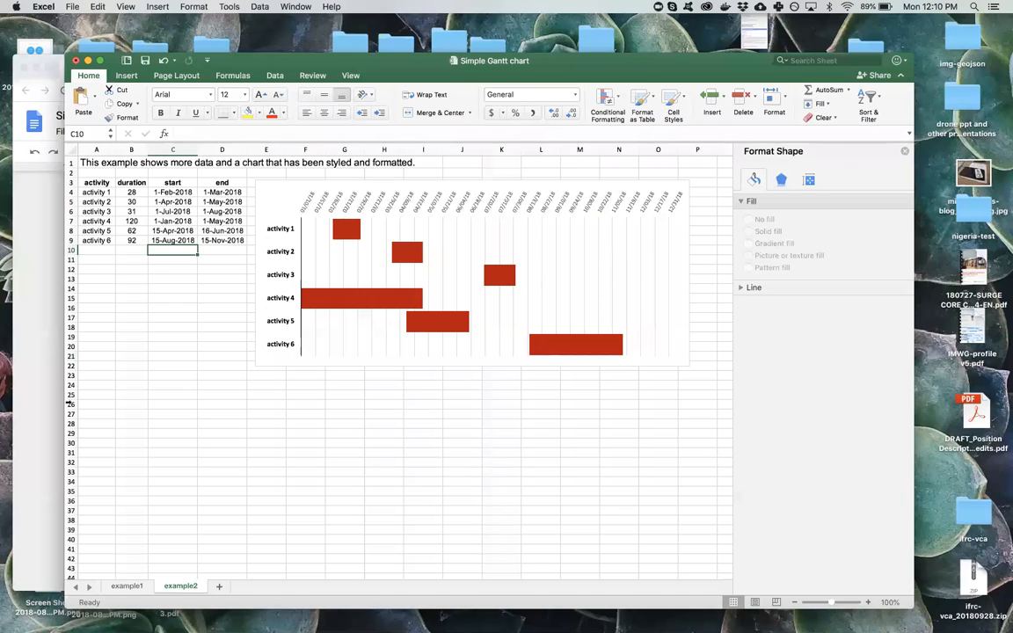
# Open the example1 sheet and put the categories of the chart's vertical axis in reverse order.
pyautogui.click(127, 586)
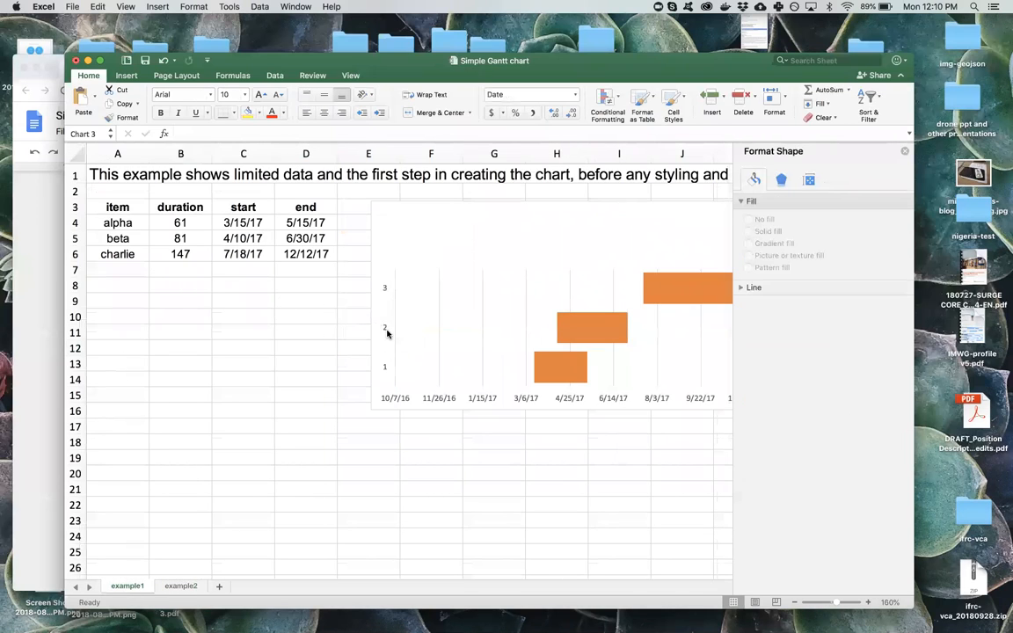
pyautogui.rightClick(386, 331)
pyautogui.click(450, 448)
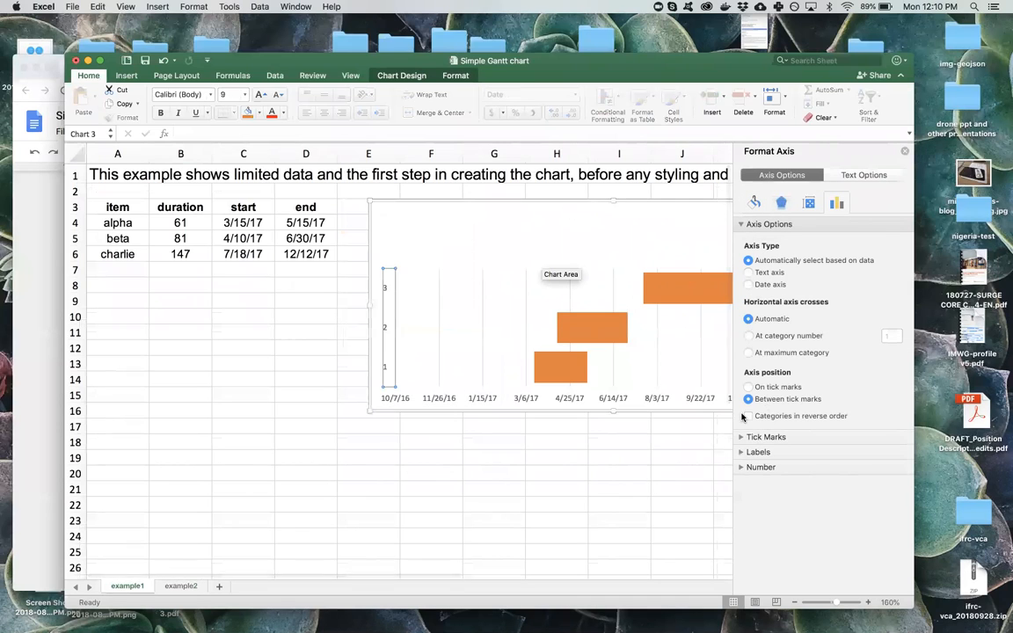
pyautogui.rightClick(384, 331)
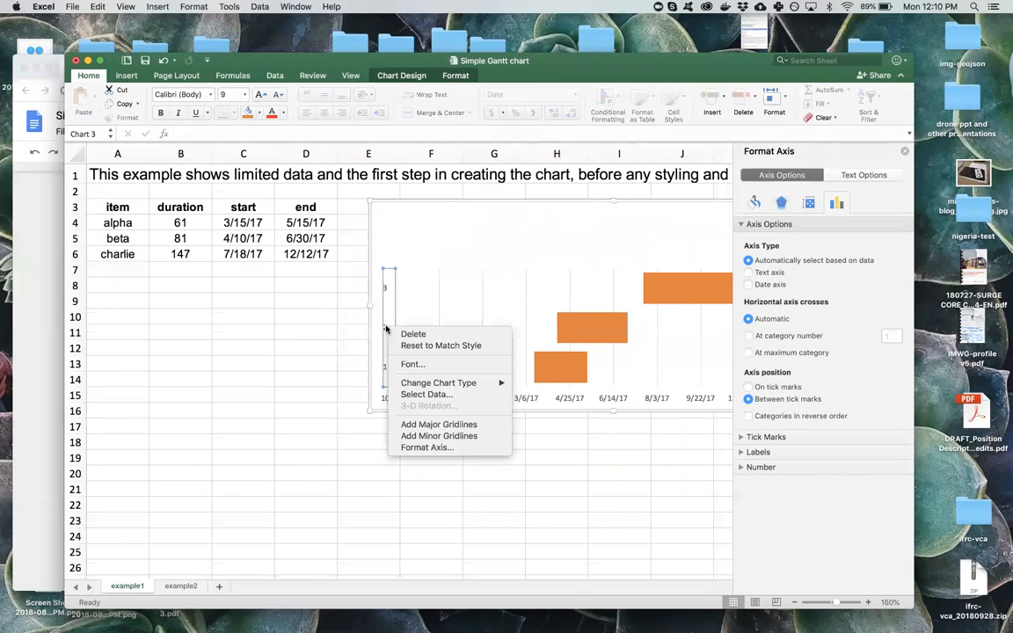
pyautogui.click(427, 448)
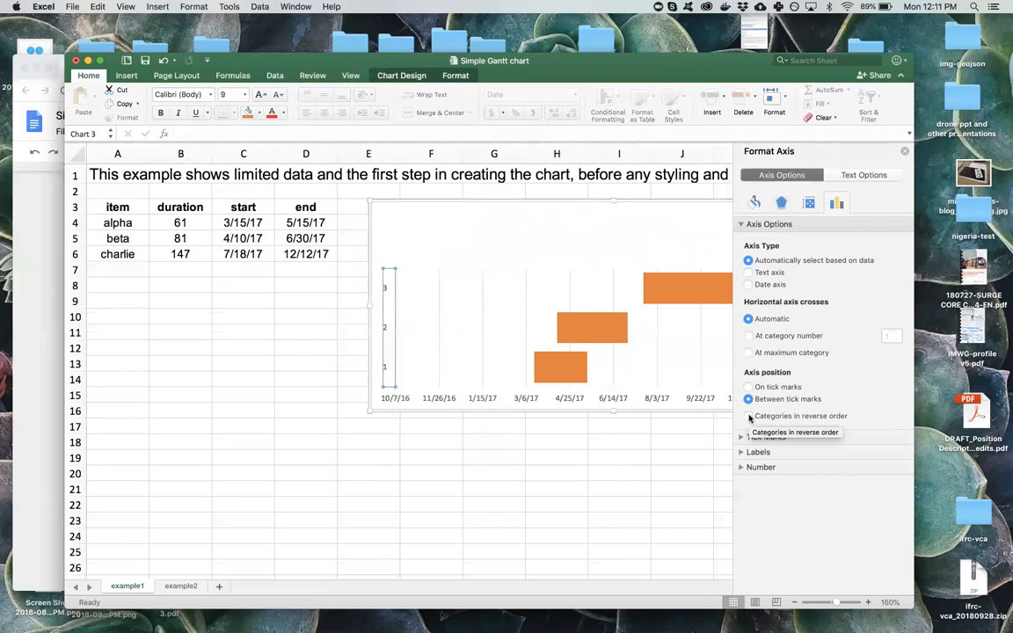
pyautogui.click(749, 417)
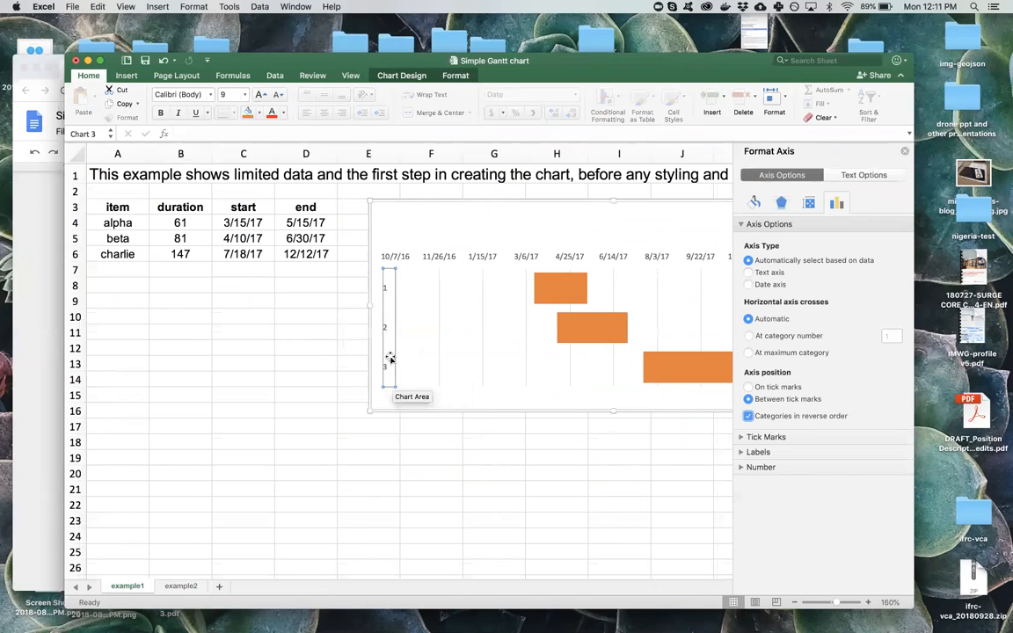
# Set the chart's category axis labels to the item names in cells A4:A6 of example1.
pyautogui.rightClick(386, 330)
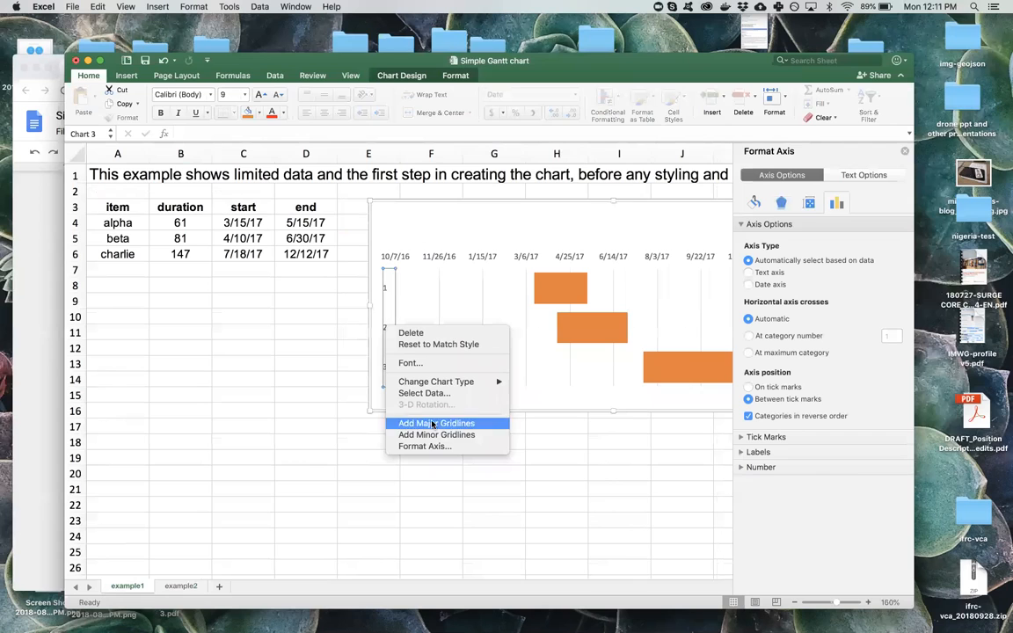
pyautogui.click(446, 393)
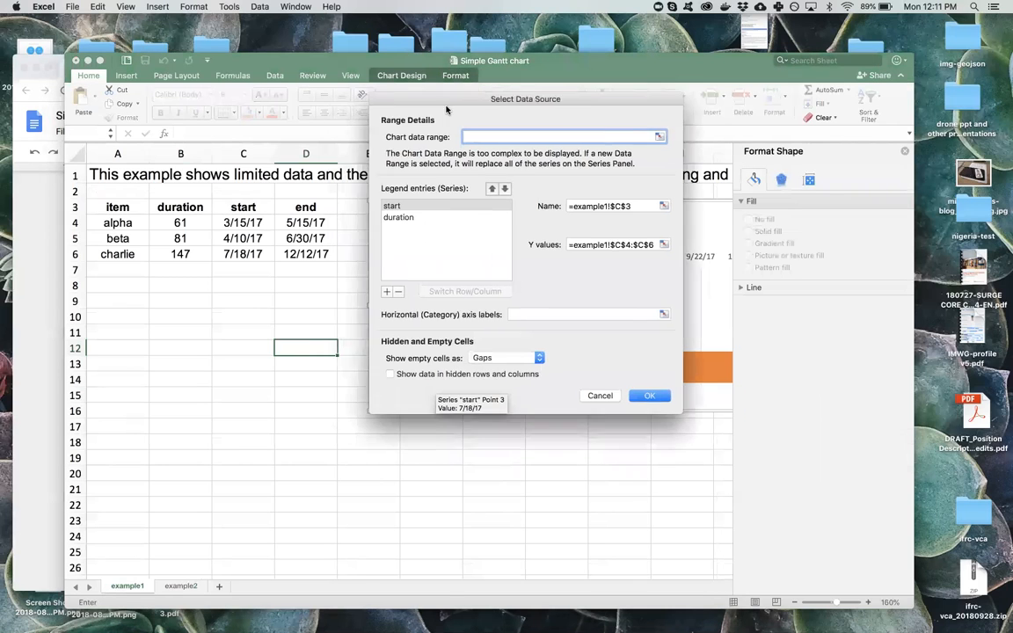
pyautogui.moveTo(646, 128); pyautogui.dragTo(601, 130)
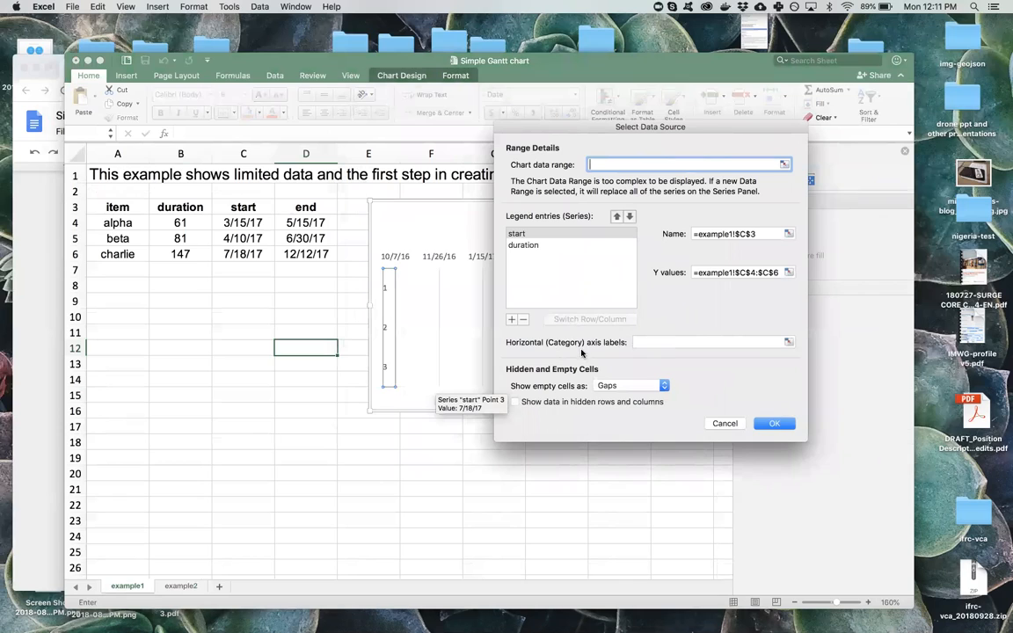
pyautogui.click(789, 341)
pyautogui.moveTo(118, 222); pyautogui.dragTo(130, 254)
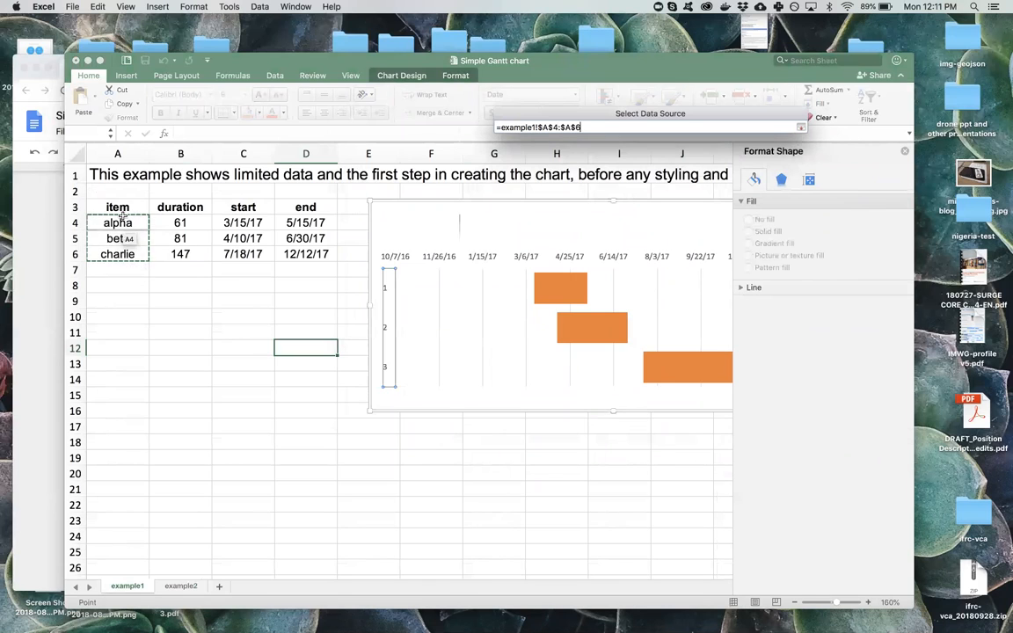
pyautogui.click(801, 126)
pyautogui.click(774, 423)
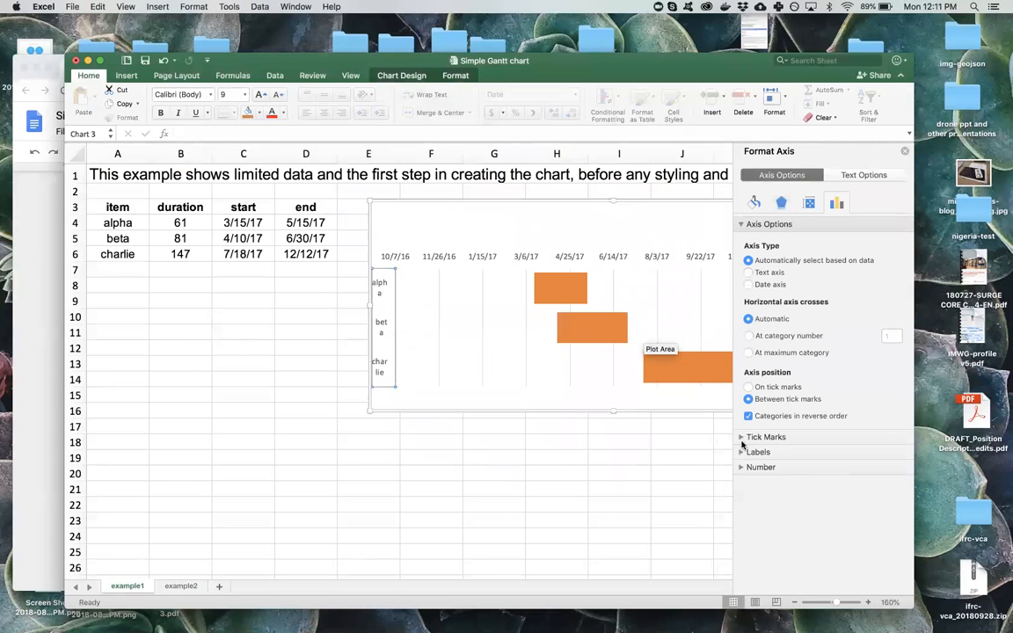
# Narrow the chart's plot area from its left edge so the item labels fit on one line.
pyautogui.hscroll(5, 429, 417)
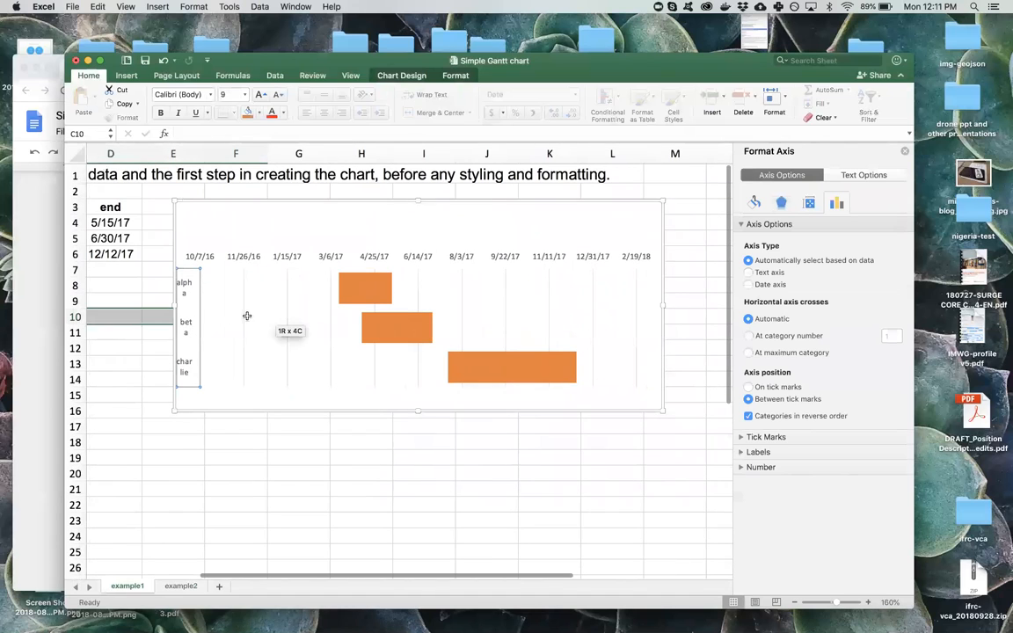
pyautogui.click(255, 321)
pyautogui.click(572, 331)
pyautogui.moveTo(202, 329); pyautogui.dragTo(233, 330)
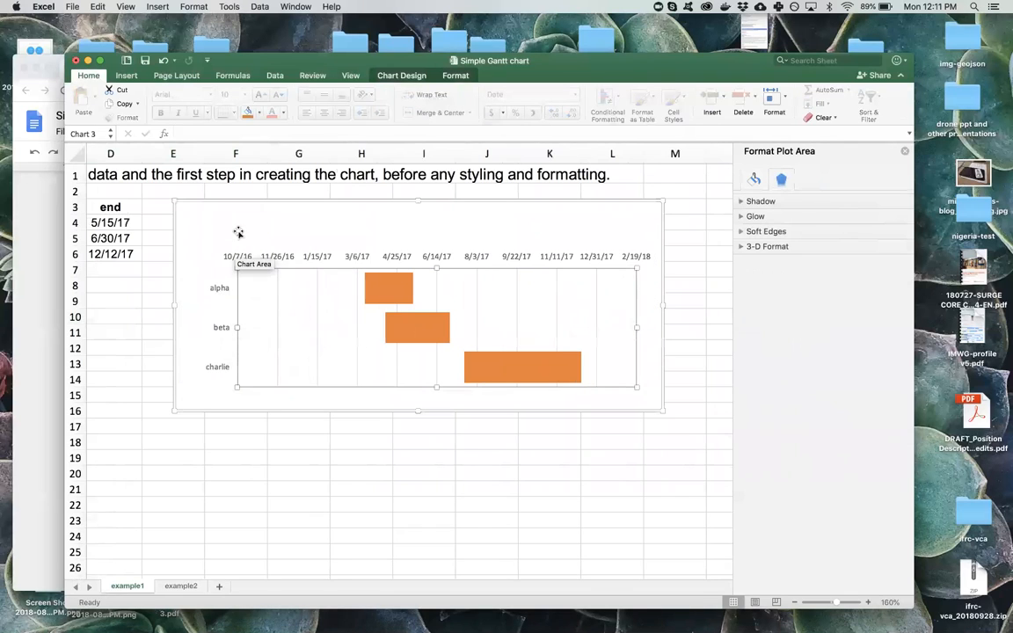
# Try a major unit of 14 on the chart's date axis, and set it to 28 instead.
pyautogui.click(282, 256)
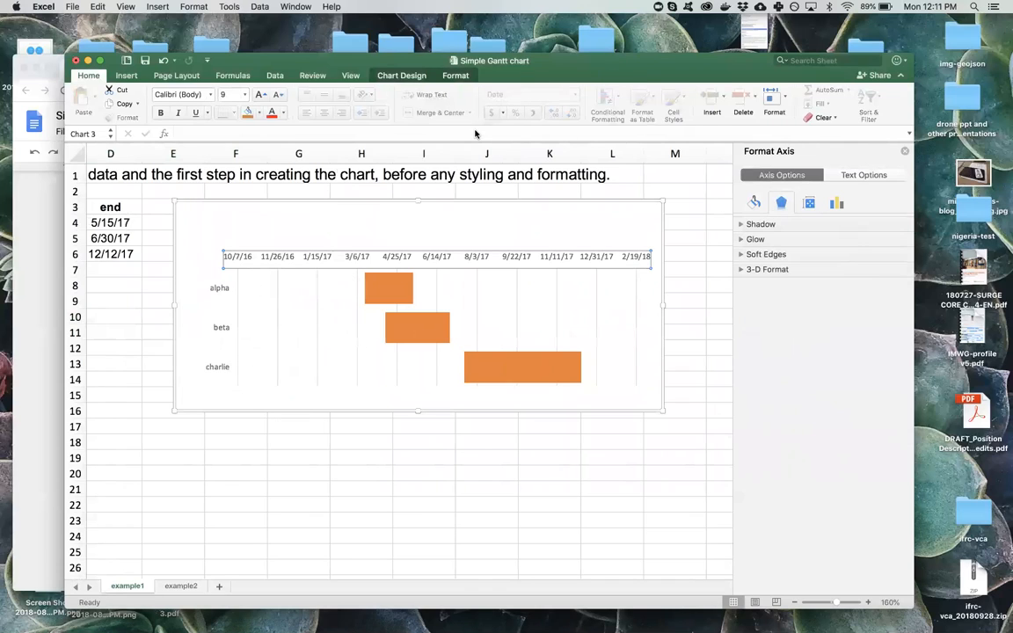
pyautogui.click(869, 603)
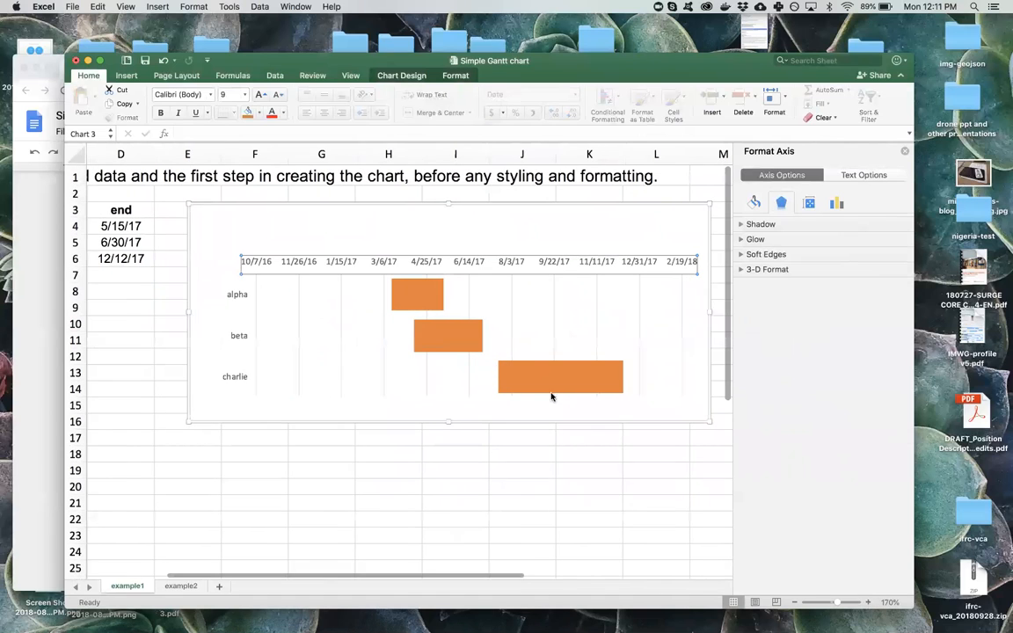
pyautogui.rightClick(295, 263)
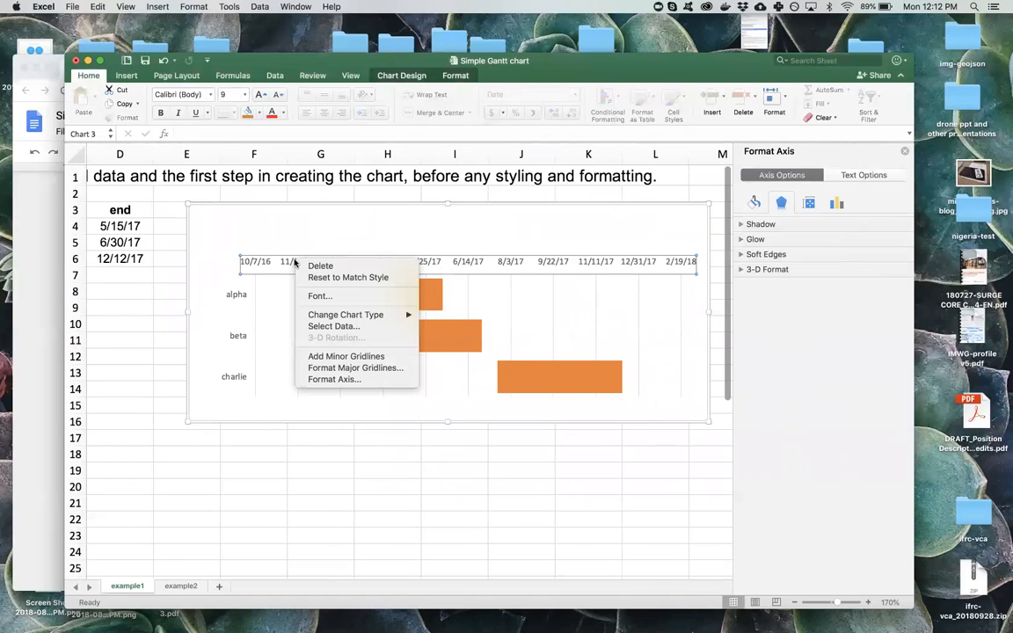
pyautogui.click(347, 380)
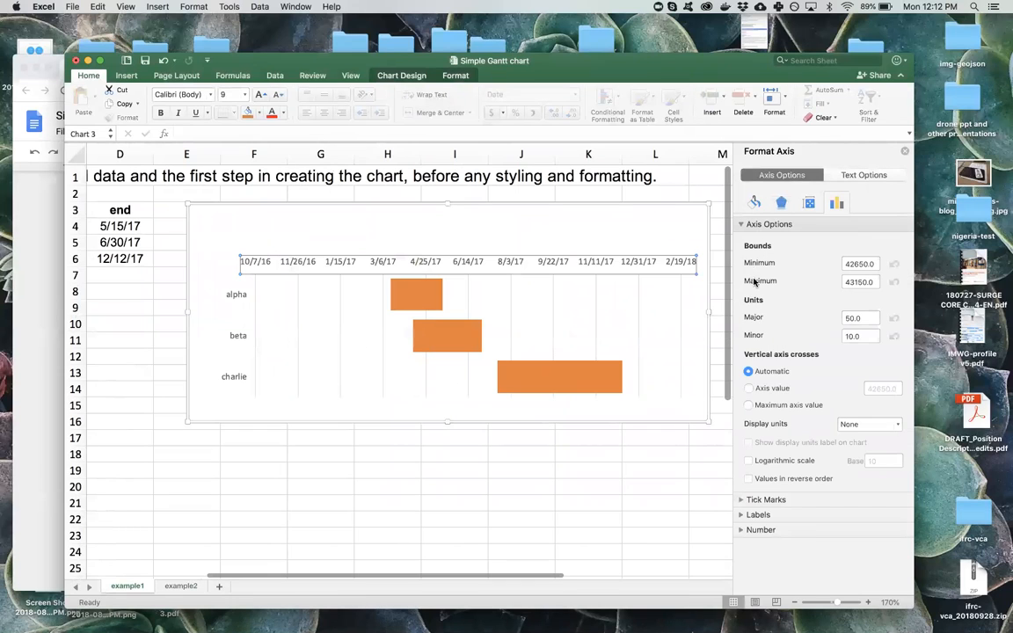
pyautogui.click(867, 320)
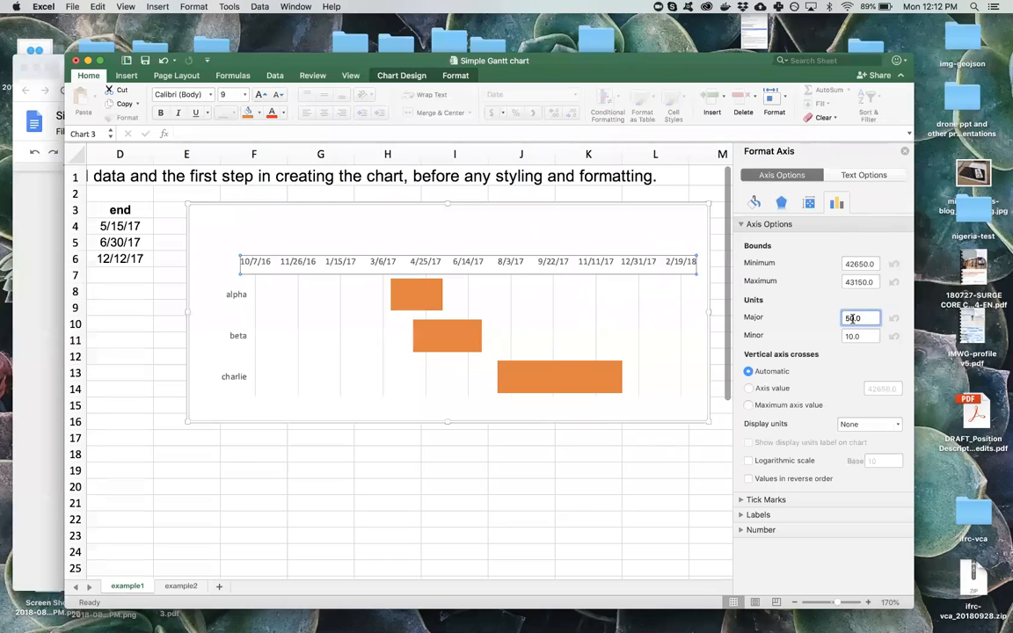
pyautogui.moveTo(860, 318); pyautogui.dragTo(841, 318)
pyautogui.write('14')
pyautogui.press('Tab')
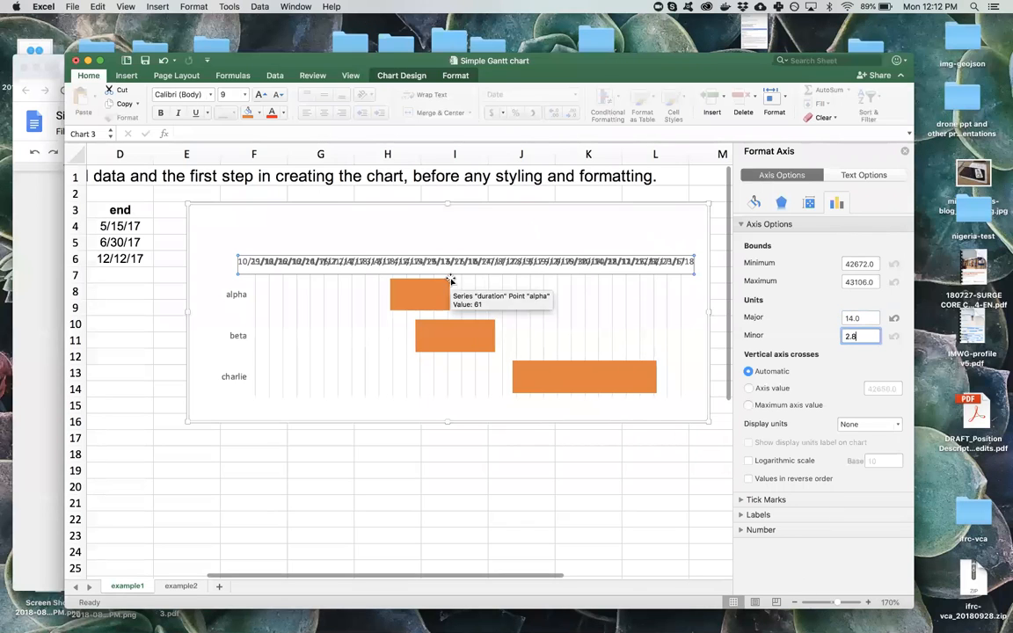
pyautogui.hotkey('shift', 'Tab')
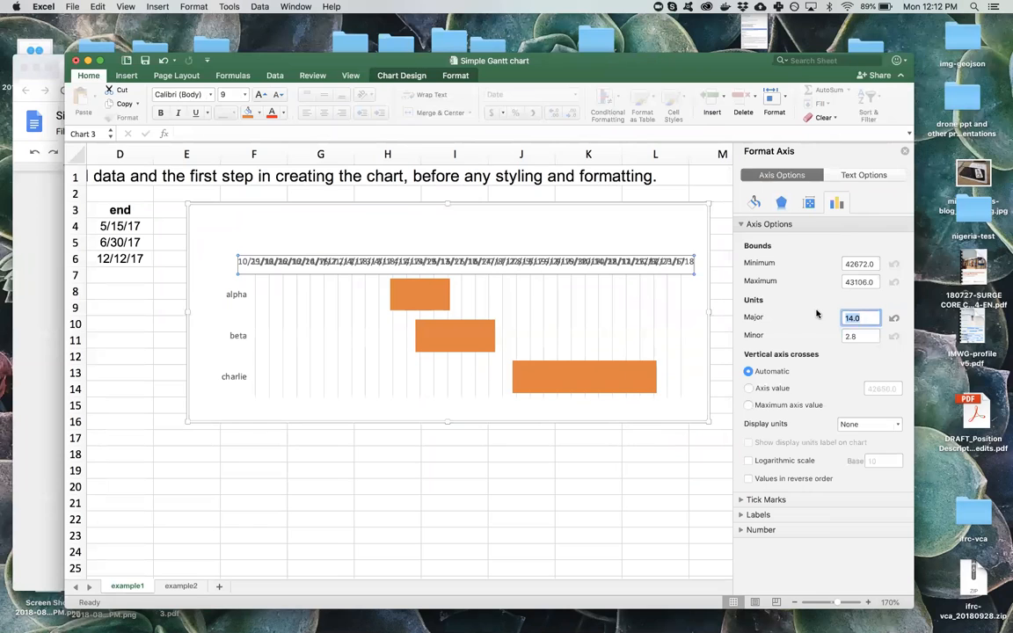
pyautogui.write('28')
pyautogui.press('Return')
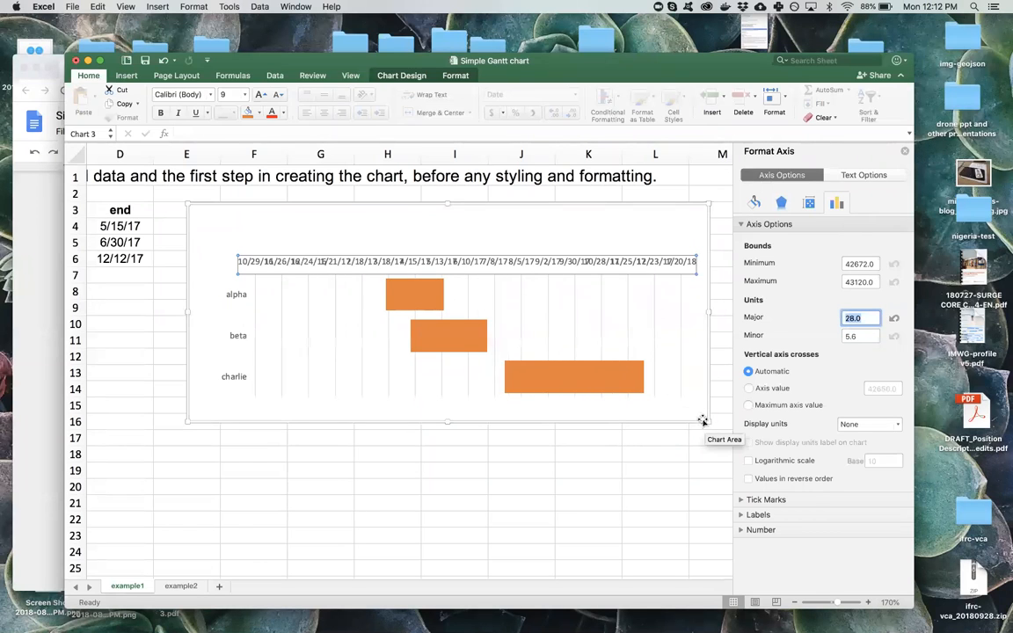
# Enlarge the chart and rotate all text of the date axis labels by 270°.
pyautogui.hscroll(3, 668, 417)
pyautogui.moveTo(594, 420); pyautogui.dragTo(706, 460)
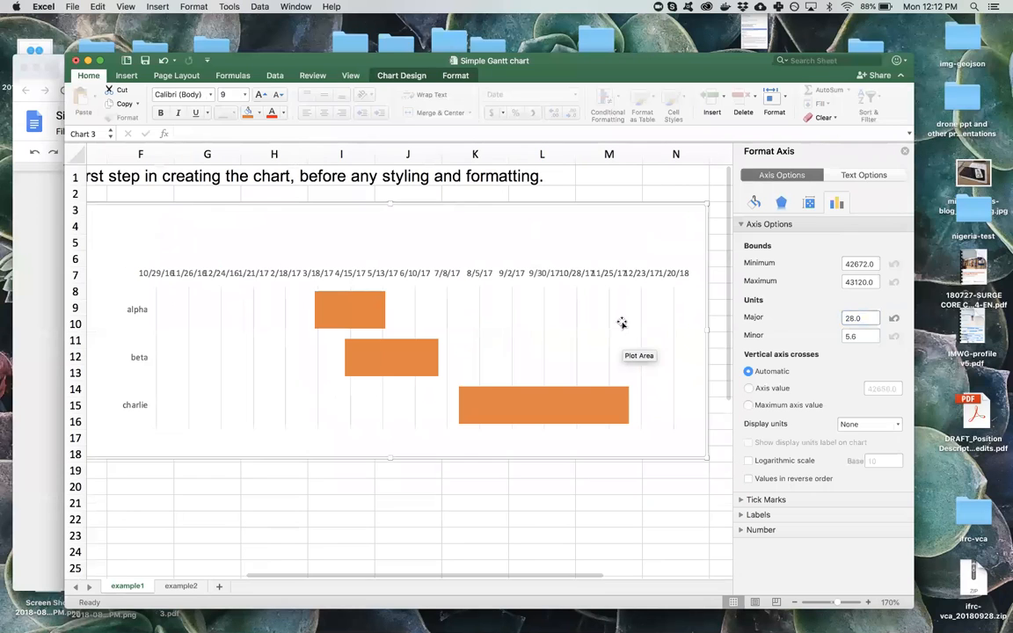
pyautogui.click(360, 276)
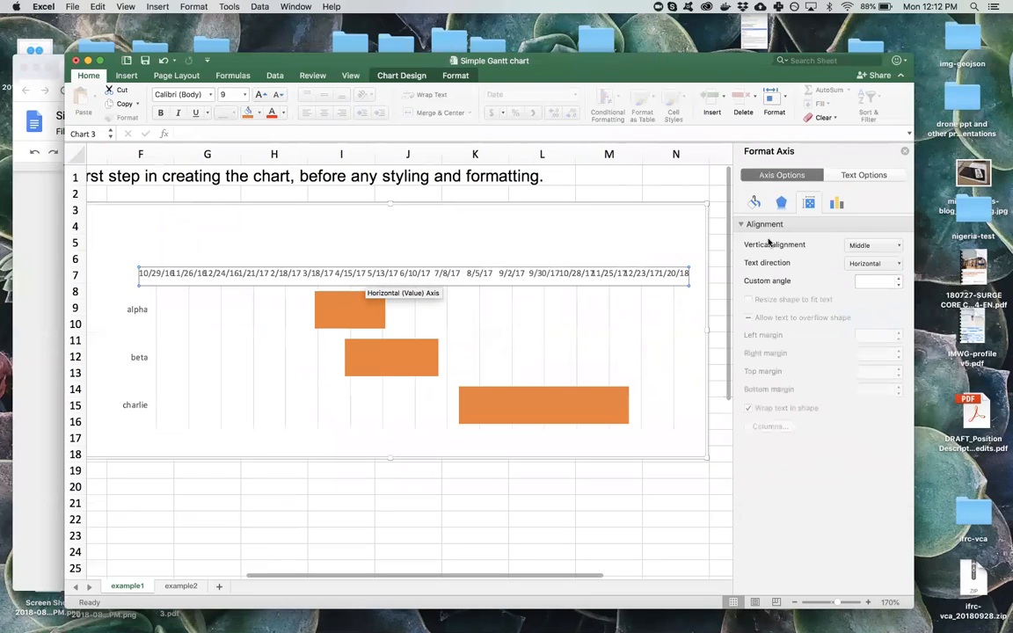
pyautogui.moveTo(624, 53); pyautogui.dragTo(567, 28)
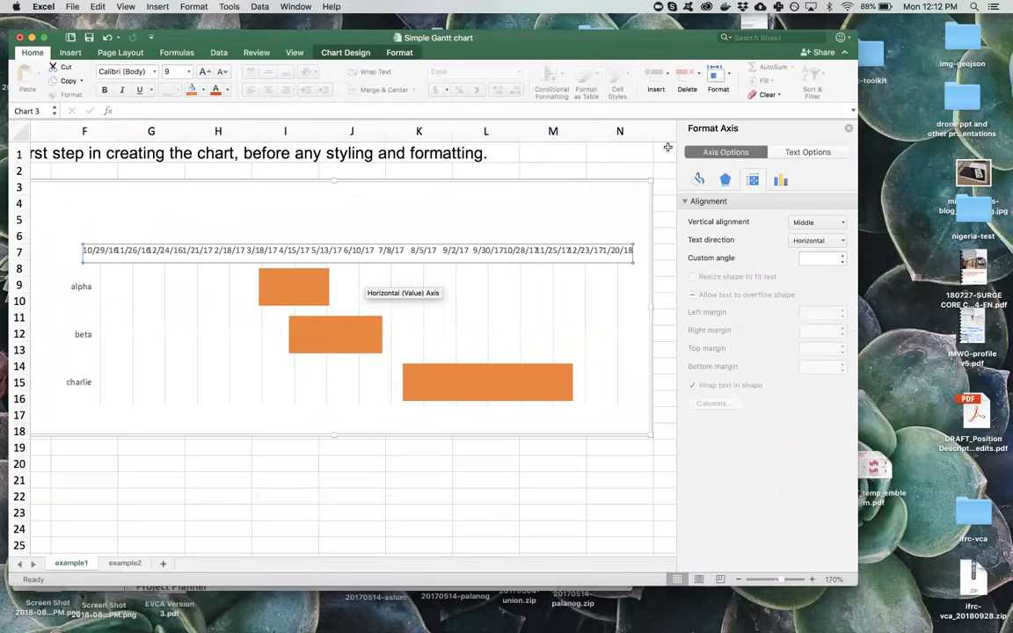
pyautogui.click(821, 240)
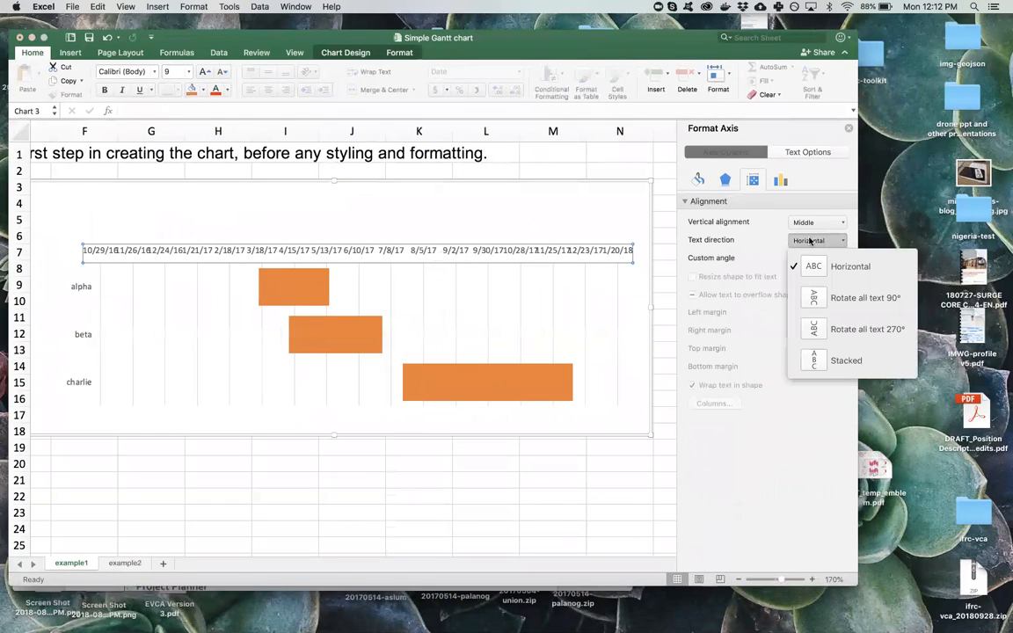
pyautogui.click(852, 338)
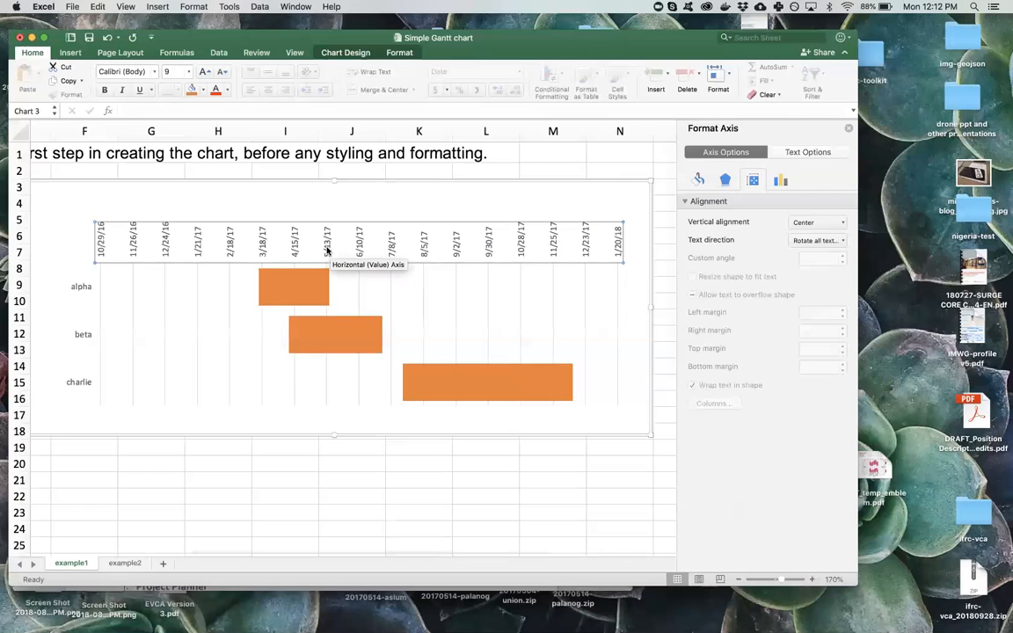
# Examine the date axis's fill, effects and alignment options for settings that control the label rotation.
pyautogui.click(699, 179)
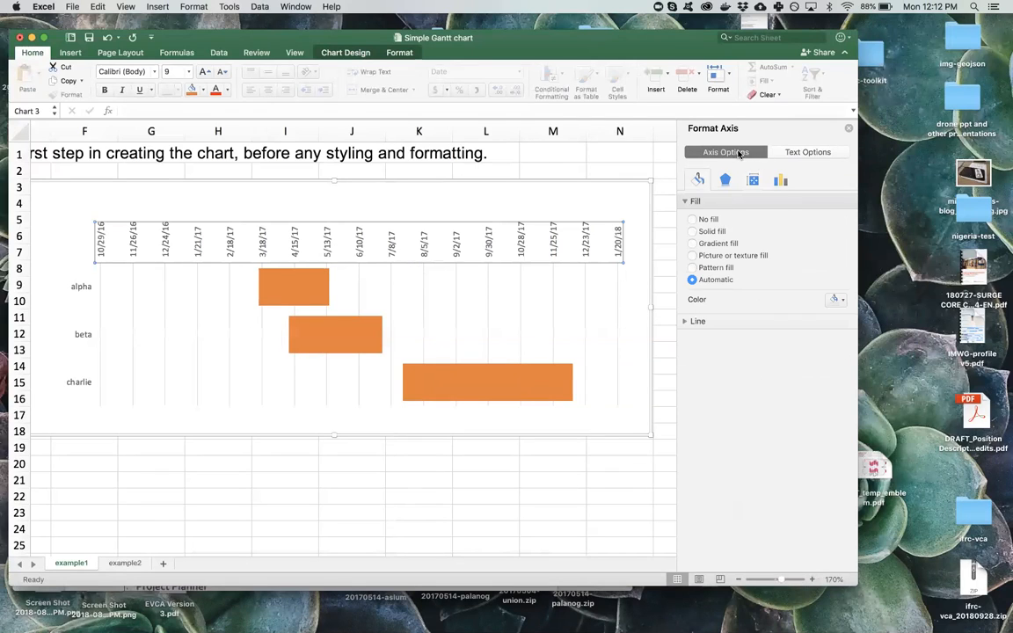
pyautogui.click(726, 180)
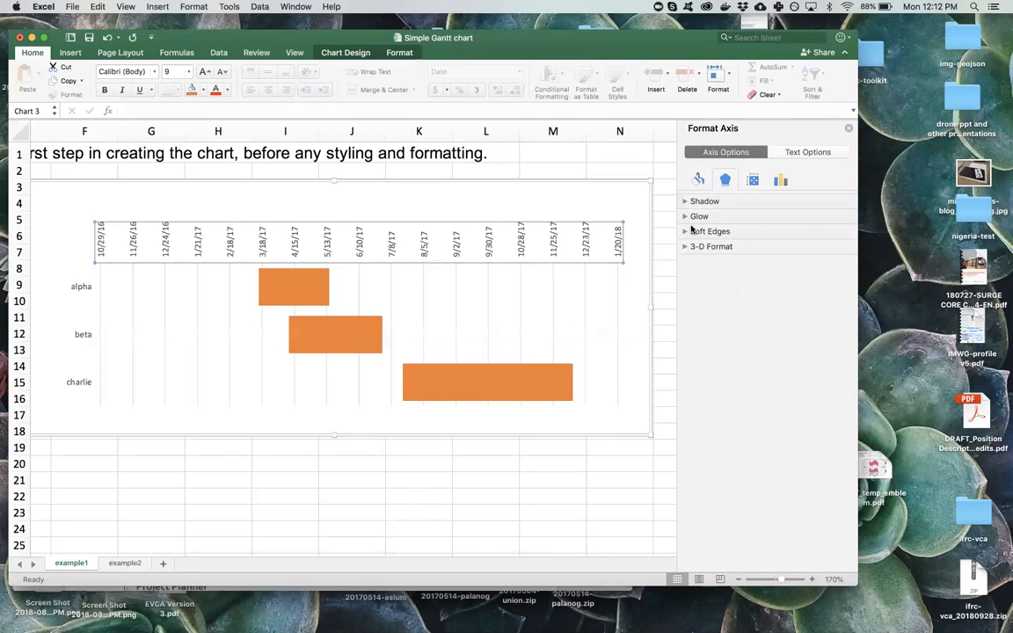
pyautogui.click(751, 179)
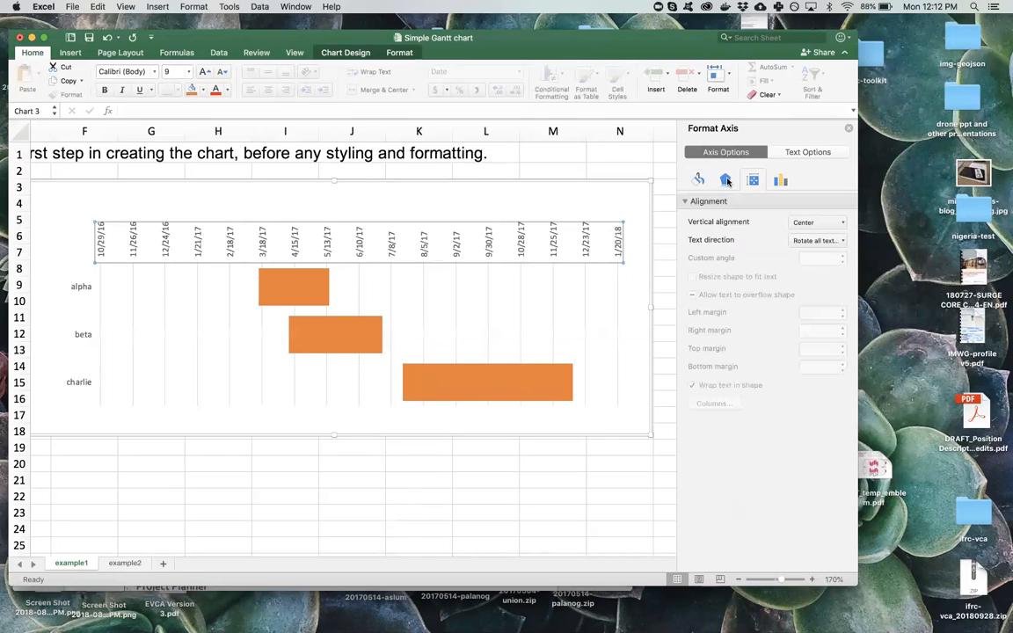
pyautogui.click(817, 242)
pyautogui.click(814, 225)
pyautogui.click(815, 225)
pyautogui.click(815, 225)
pyautogui.click(818, 241)
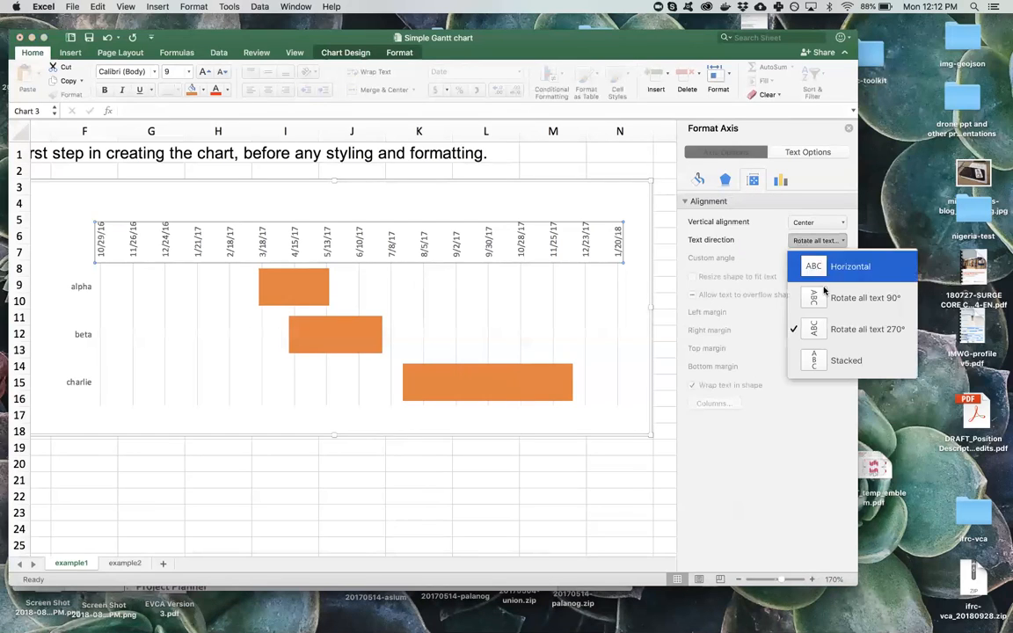
pyautogui.click(731, 263)
# Switch the date labels' text direction to horizontal and back to the 270° rotation.
pyautogui.click(816, 241)
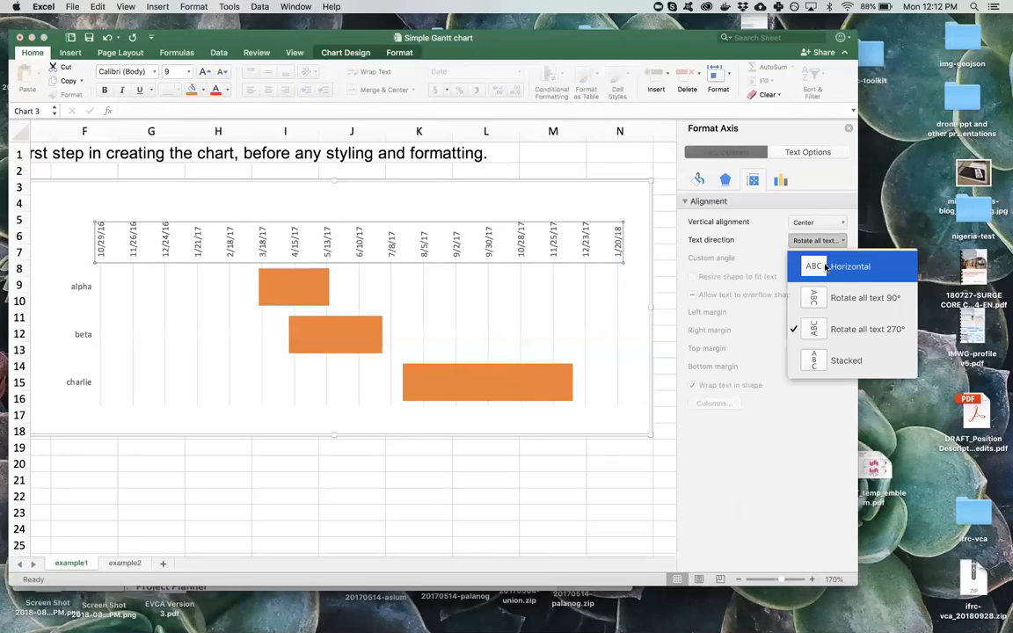
pyautogui.click(818, 273)
pyautogui.click(818, 241)
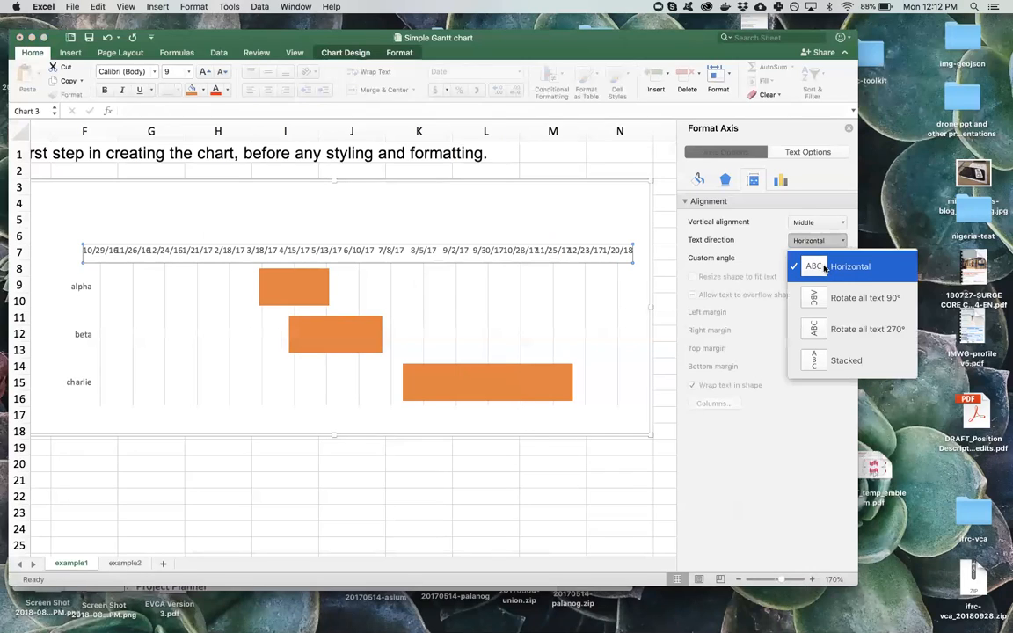
pyautogui.click(825, 332)
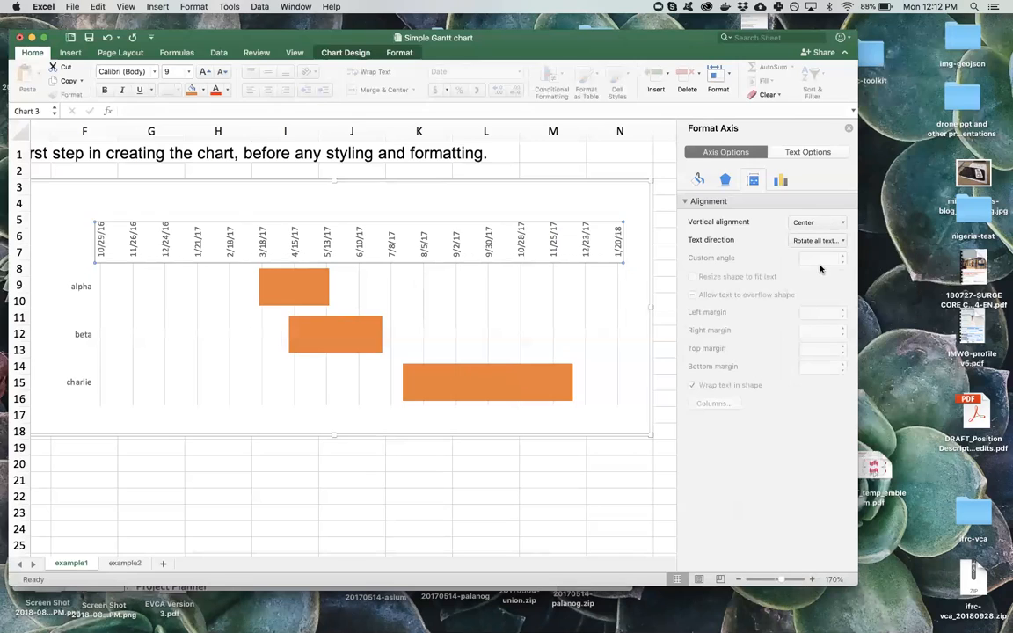
# Set the date labels' text direction to horizontal with a custom angle of 45°.
pyautogui.click(830, 242)
pyautogui.click(840, 263)
pyautogui.click(841, 256)
pyautogui.click(841, 257)
pyautogui.click(841, 256)
pyautogui.click(842, 257)
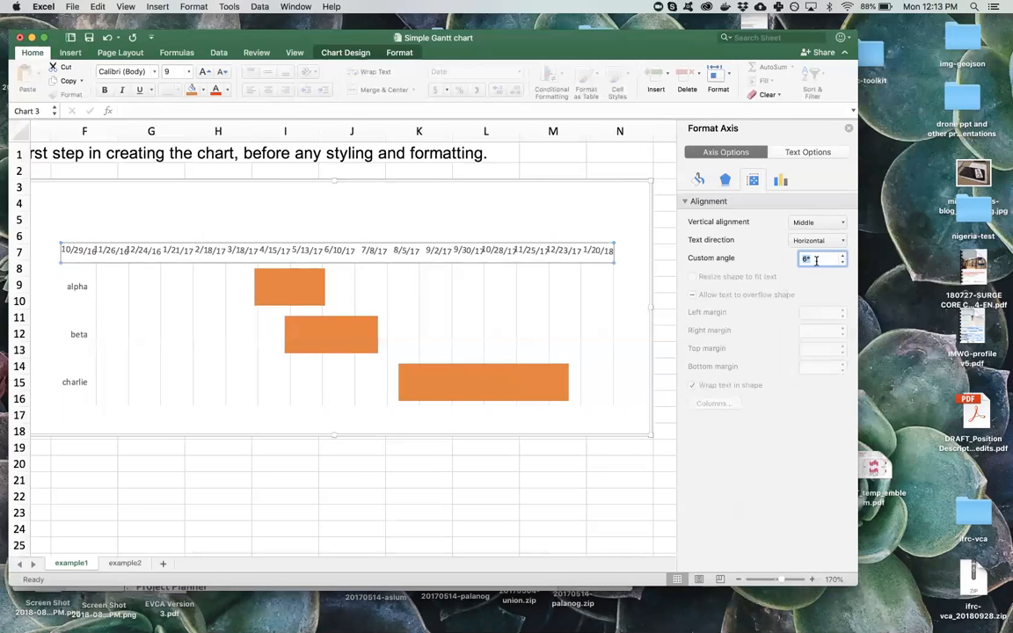
pyautogui.write('45')
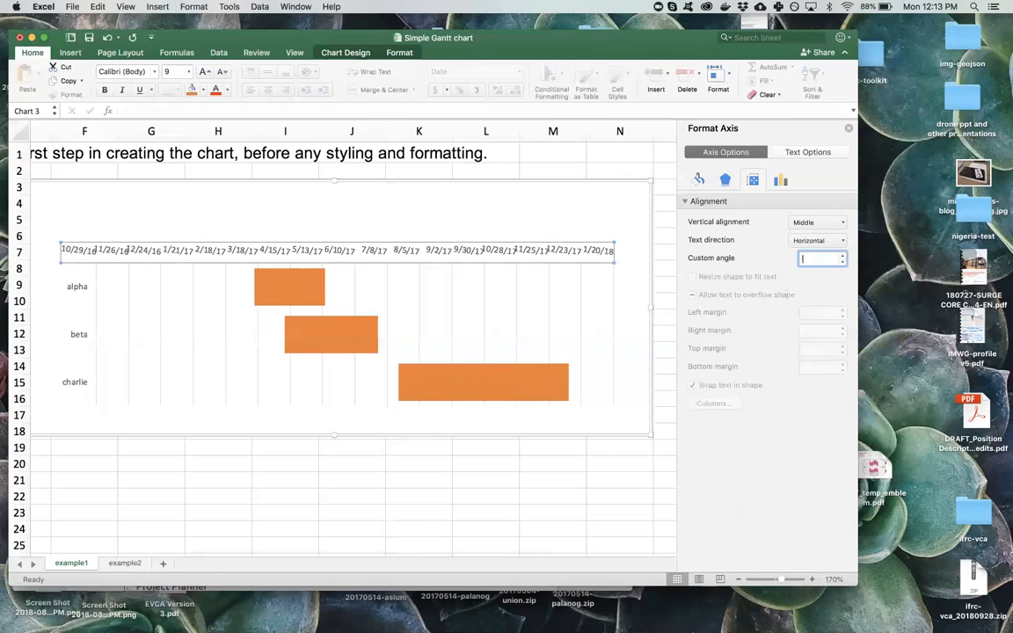
pyautogui.press('Return')
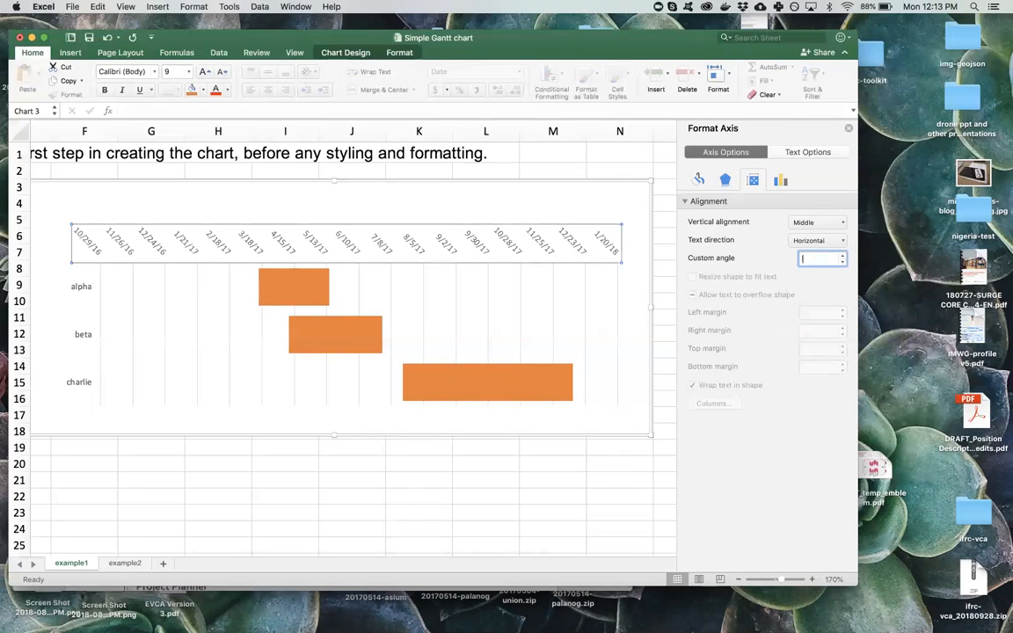
# Return the date axis labels from the 45° custom angle to all text rotated 270°.
pyautogui.write('45')
pyautogui.press('Tab')
pyautogui.click(809, 240)
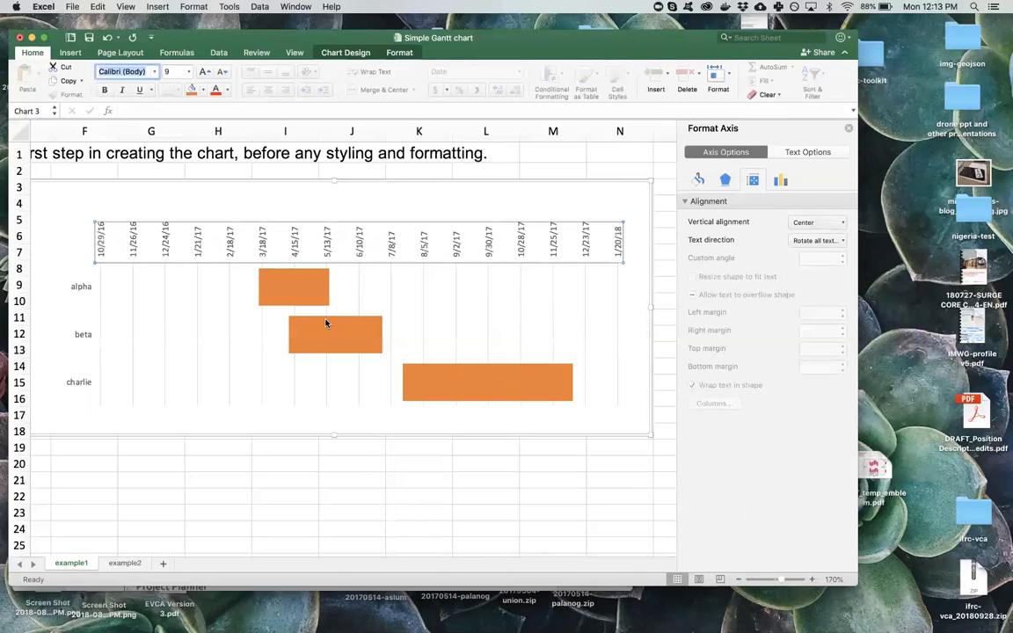
# Fill the duration bars with the standard red colour.
pyautogui.click(278, 285)
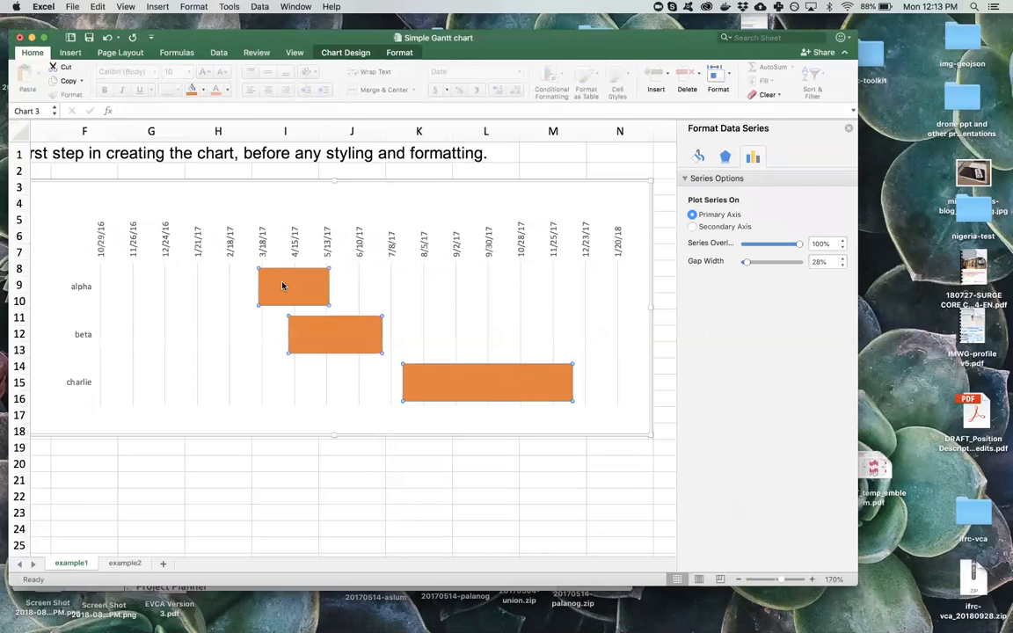
pyautogui.click(703, 155)
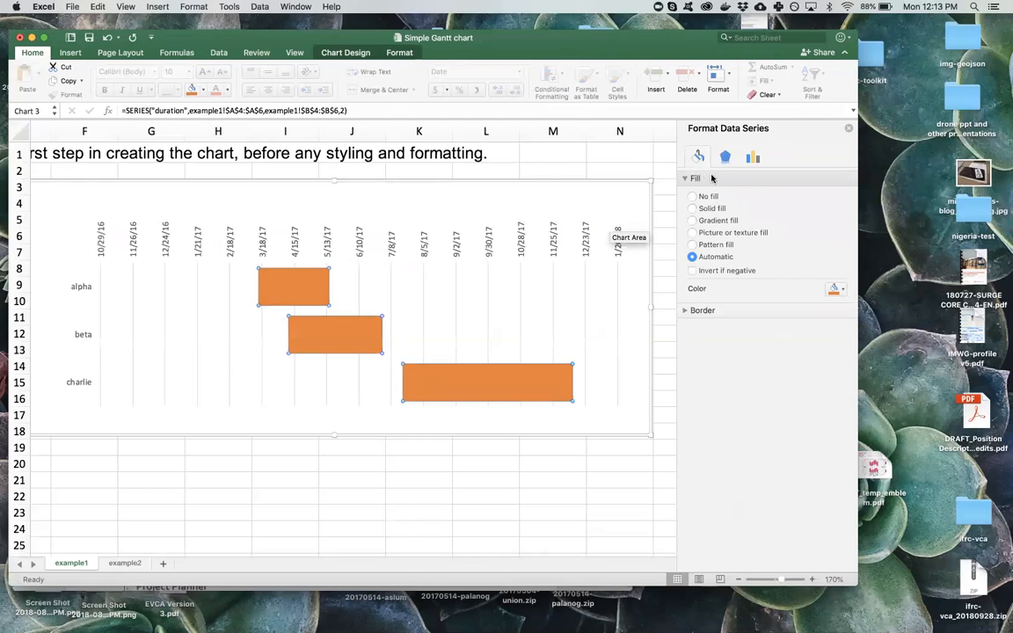
pyautogui.click(837, 288)
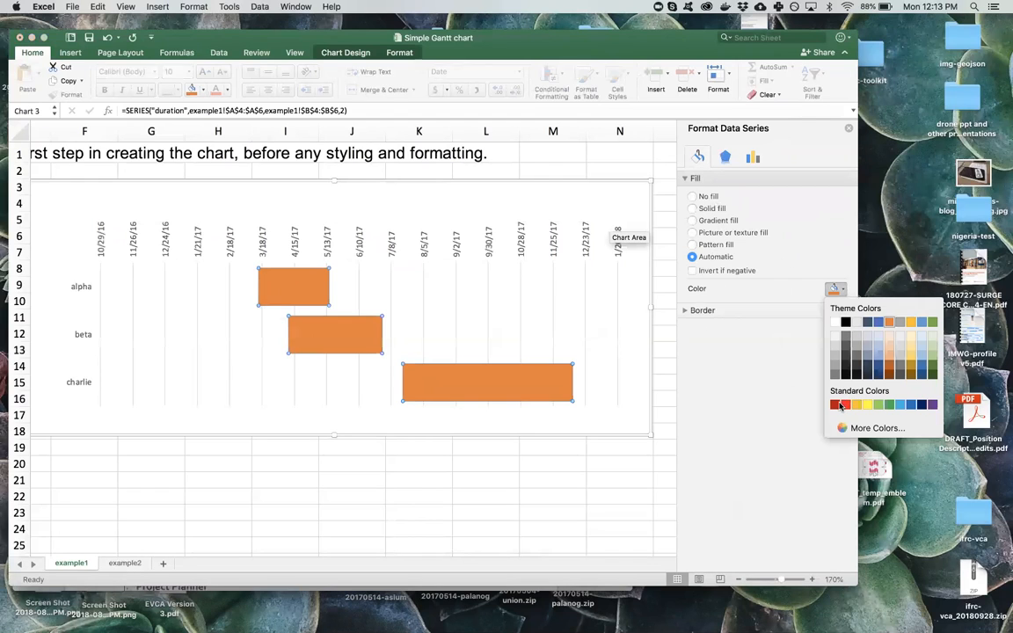
pyautogui.click(845, 404)
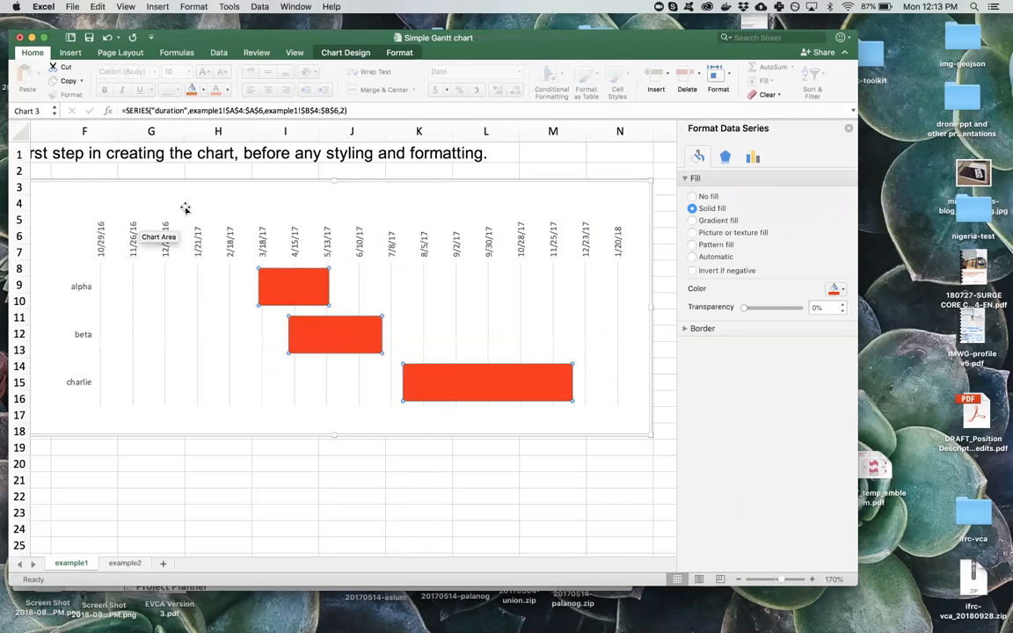
# Examine the restyled chart and compare the date axis's range and bounds with the start dates in the data table.
pyautogui.click(431, 253)
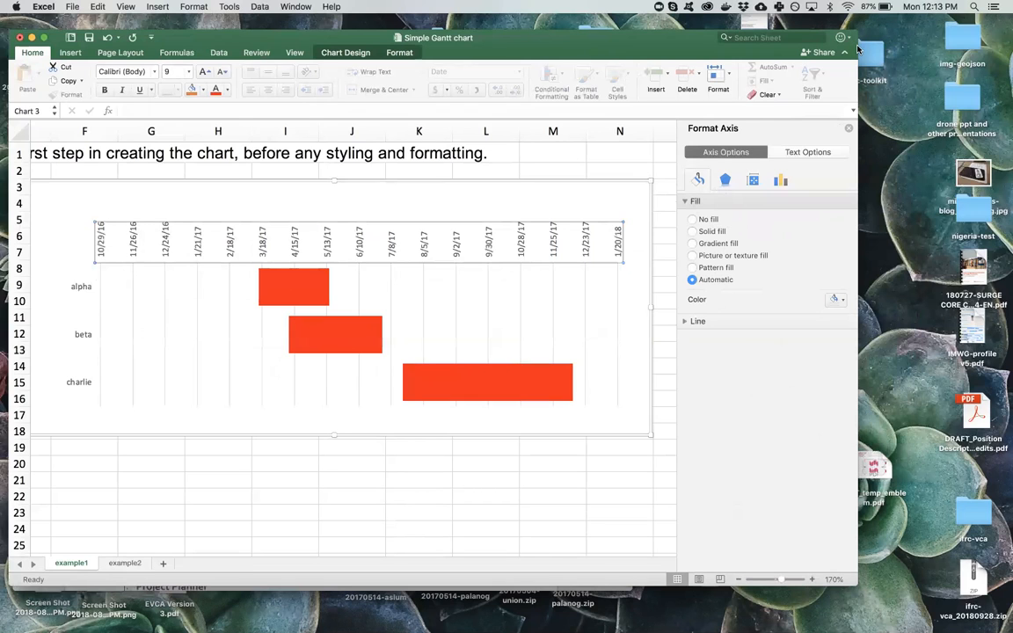
pyautogui.hscroll(-3, 463, 233)
pyautogui.hscroll(4, 588, 221)
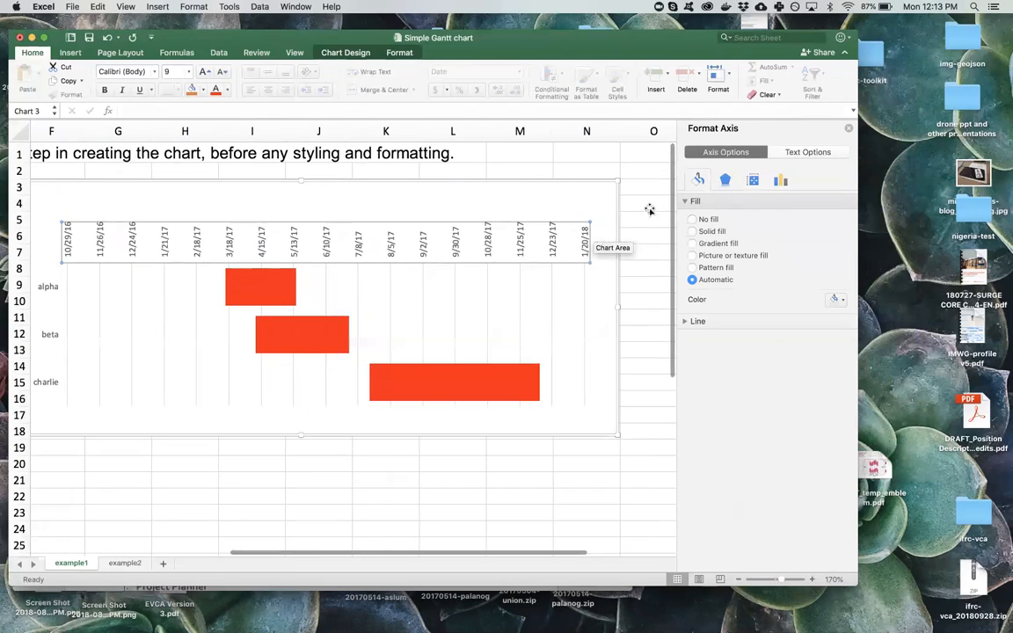
pyautogui.click(253, 480)
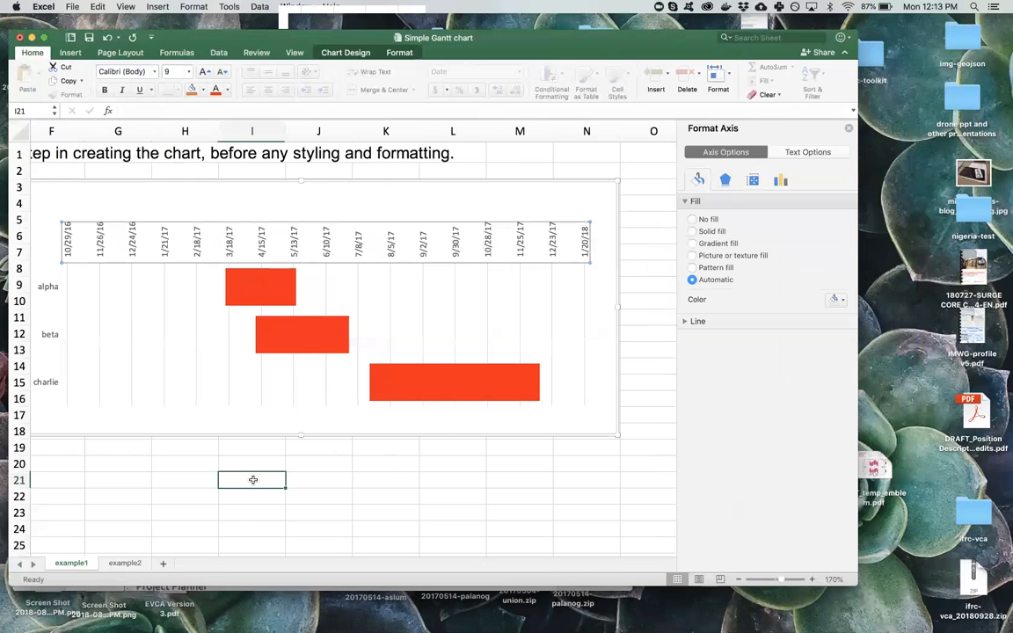
pyautogui.hscroll(-1, 312, 474)
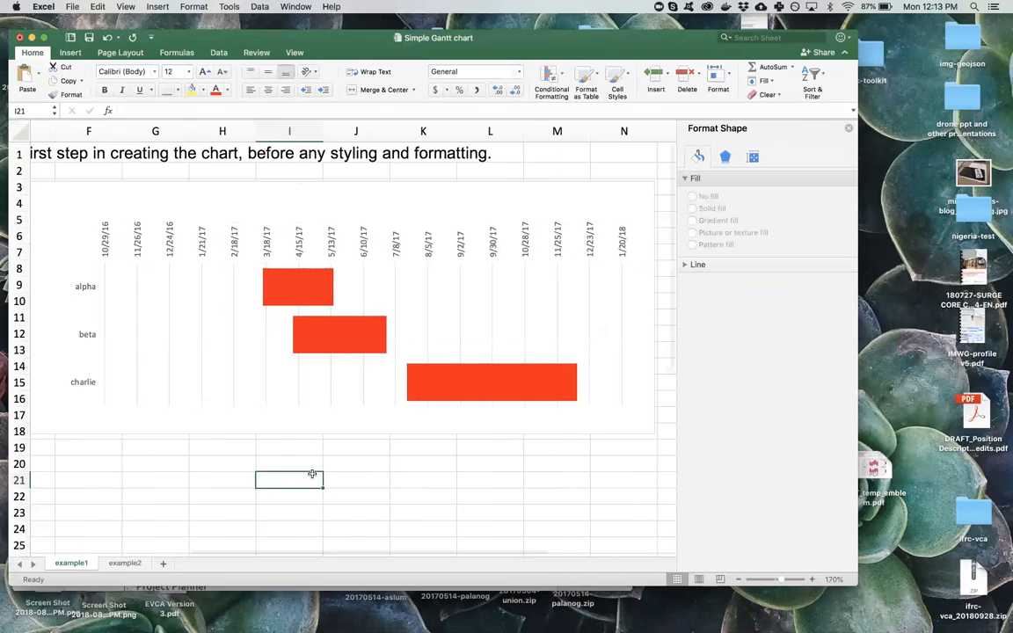
pyautogui.hscroll(-5, 312, 475)
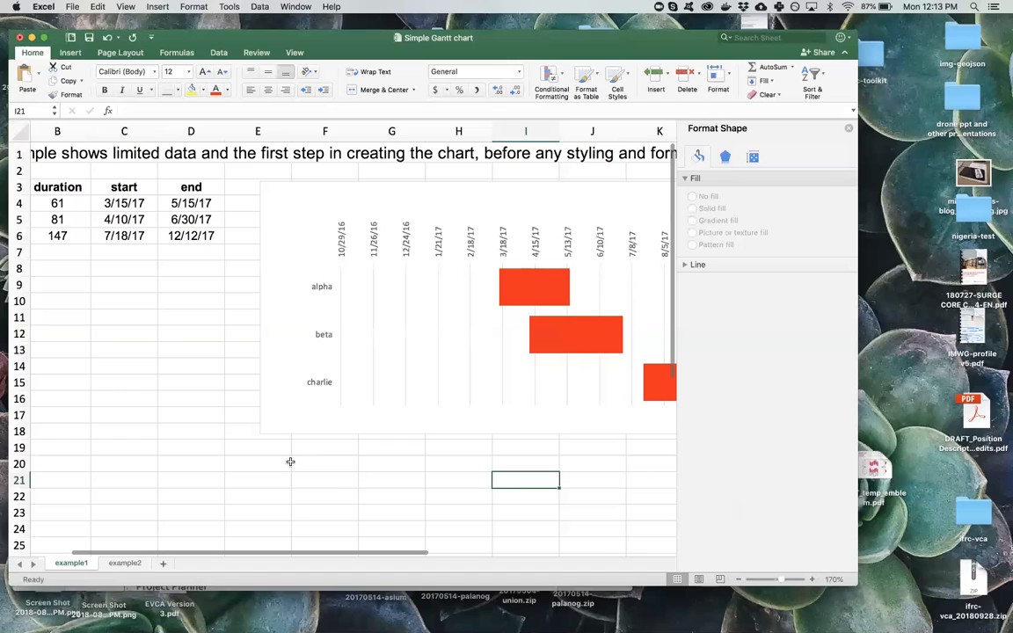
pyautogui.click(168, 350)
pyautogui.click(303, 486)
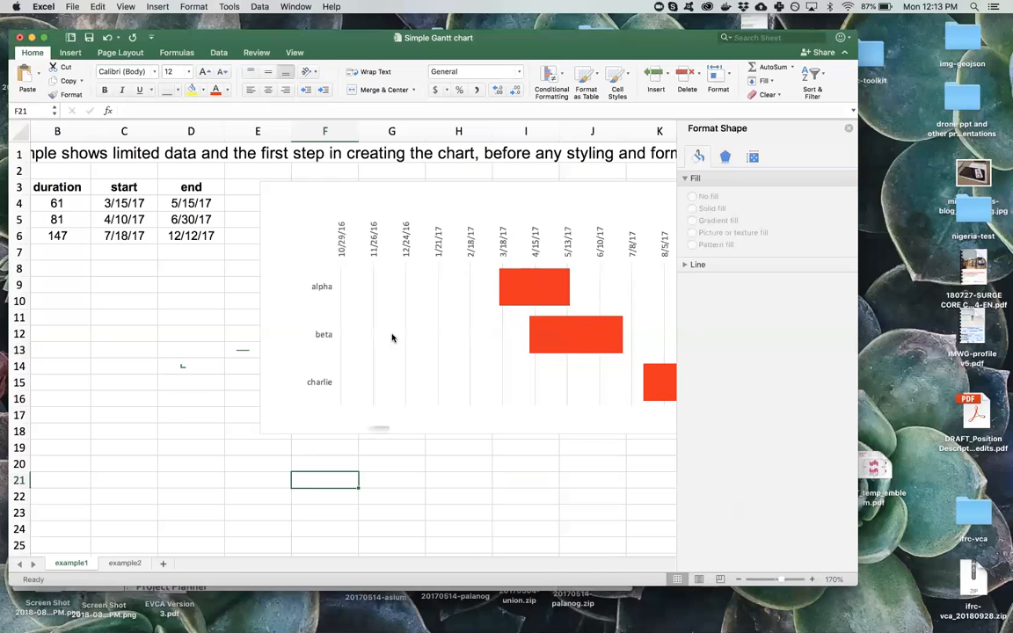
pyautogui.click(406, 230)
pyautogui.hscroll(5, 408, 236)
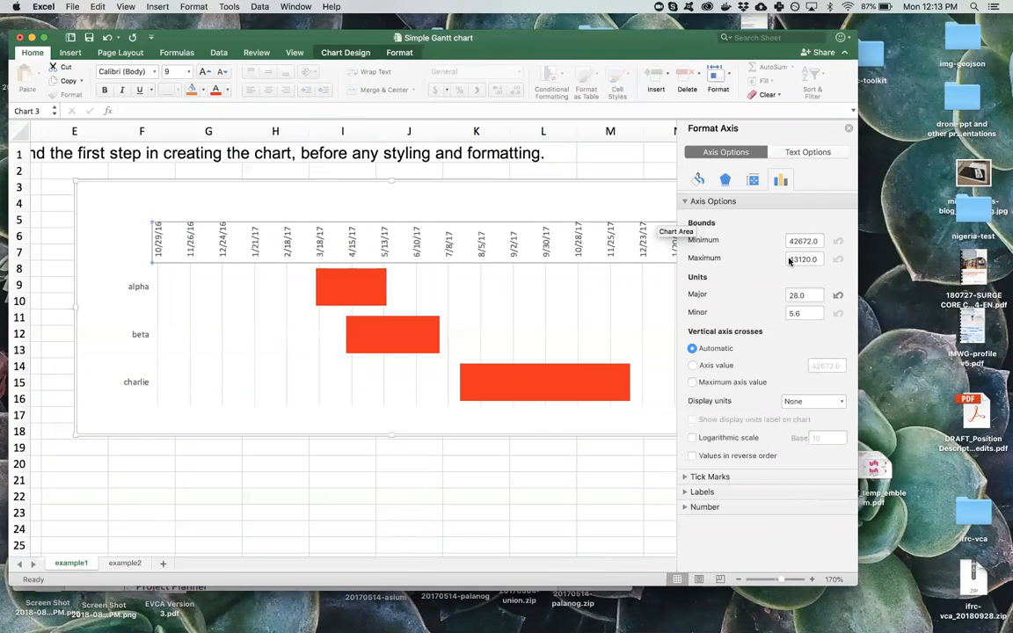
pyautogui.hscroll(-2, 288, 482)
pyautogui.hscroll(-3, 288, 482)
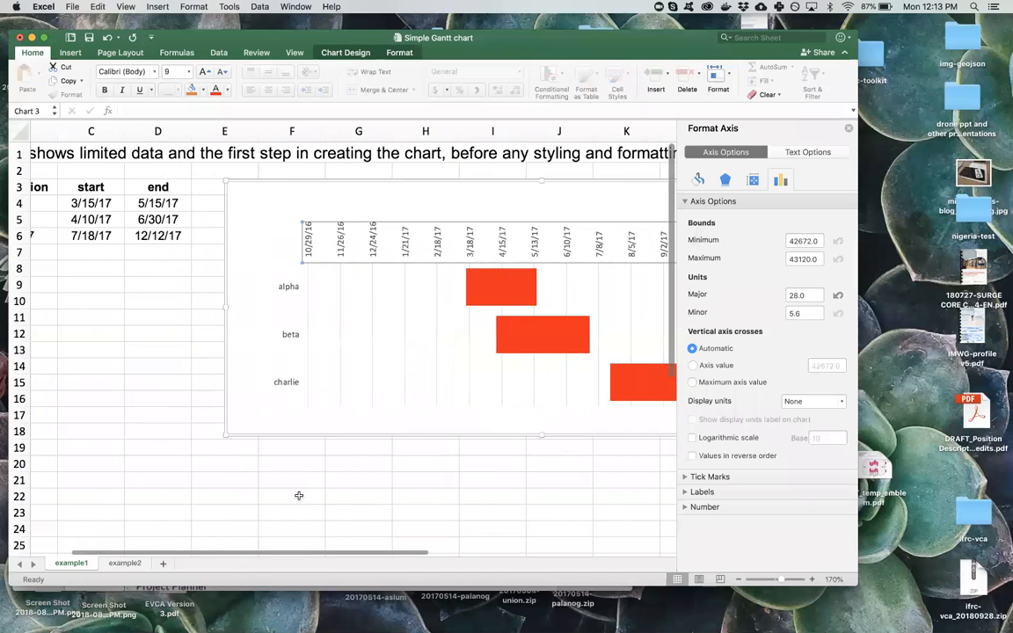
pyautogui.hscroll(-2, 296, 493)
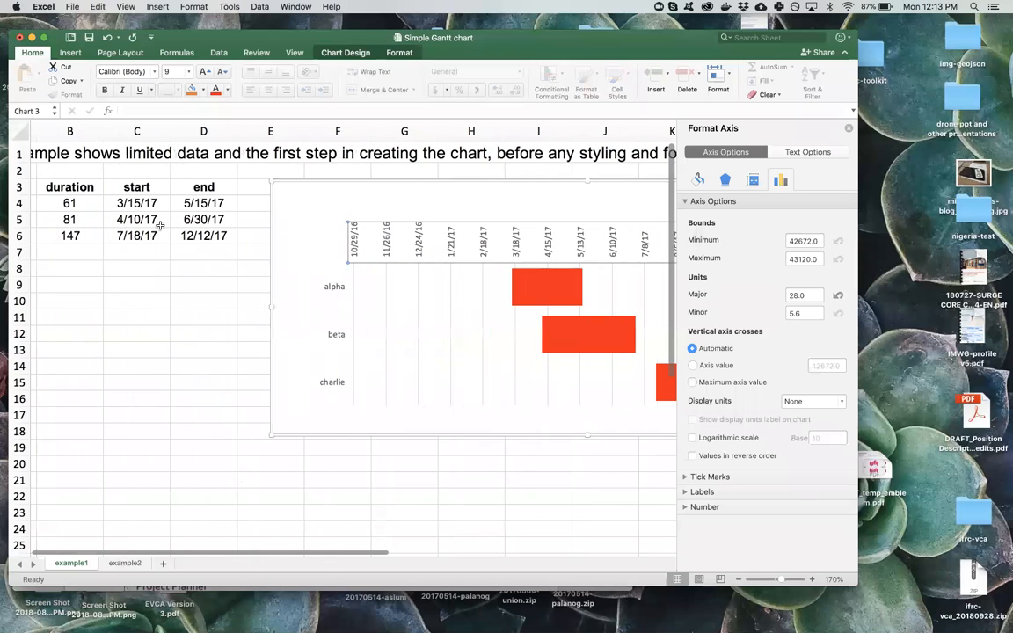
# Enter the date 3/1/2017 in cell G22 and format it as General to get its serial number.
pyautogui.click(407, 491)
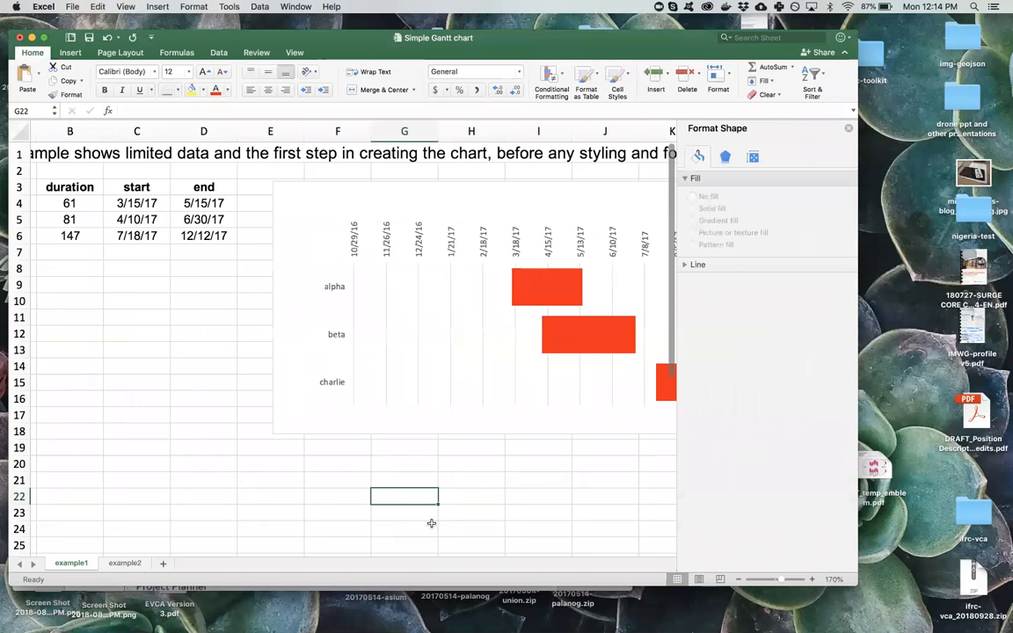
pyautogui.write('3/1/')
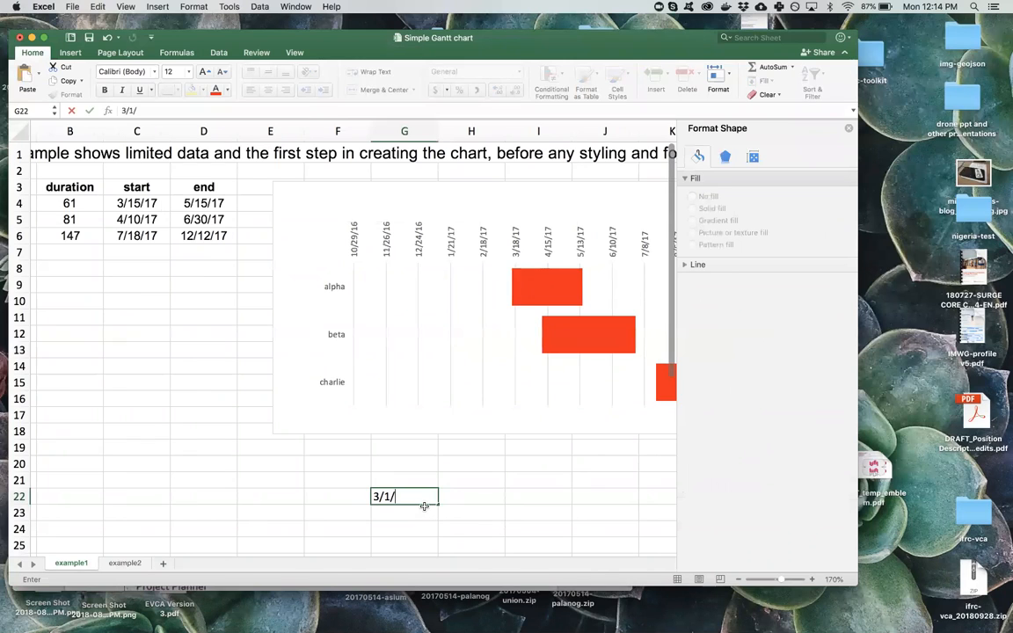
pyautogui.write('2017')
pyautogui.press('Return')
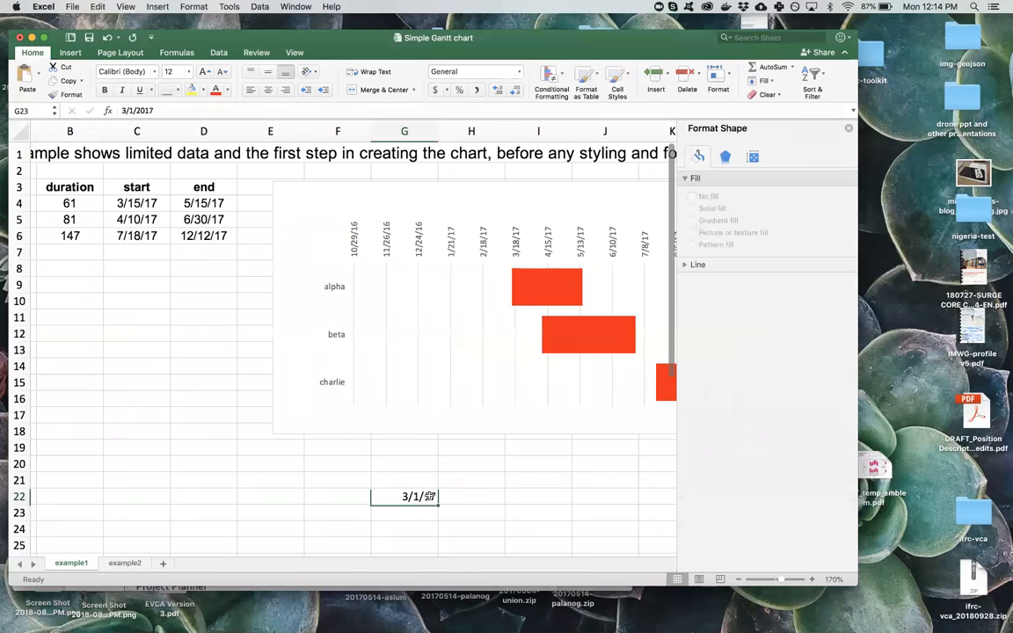
pyautogui.click(519, 73)
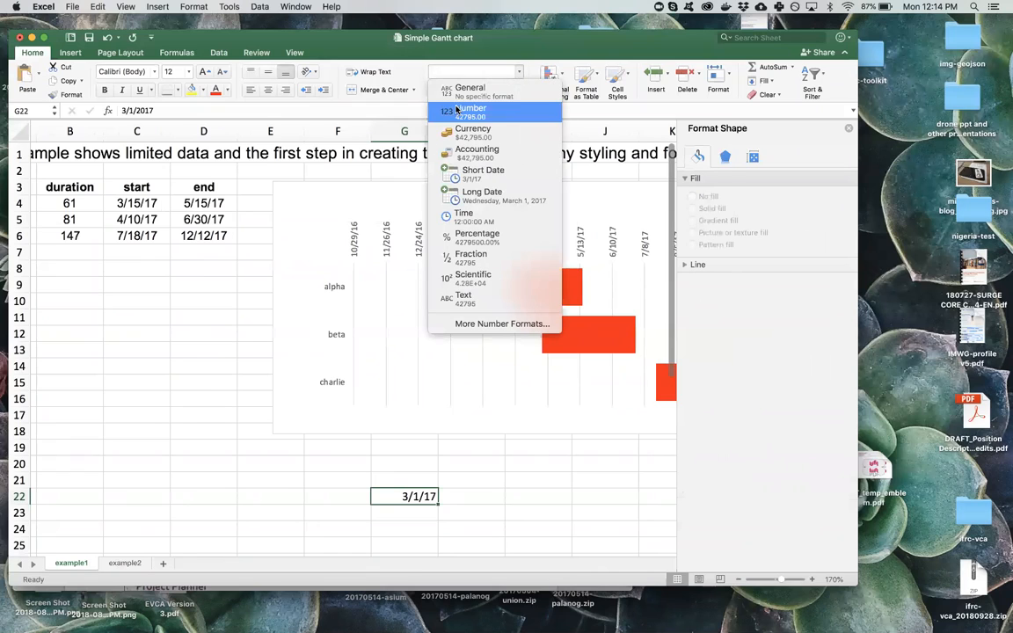
pyautogui.click(493, 95)
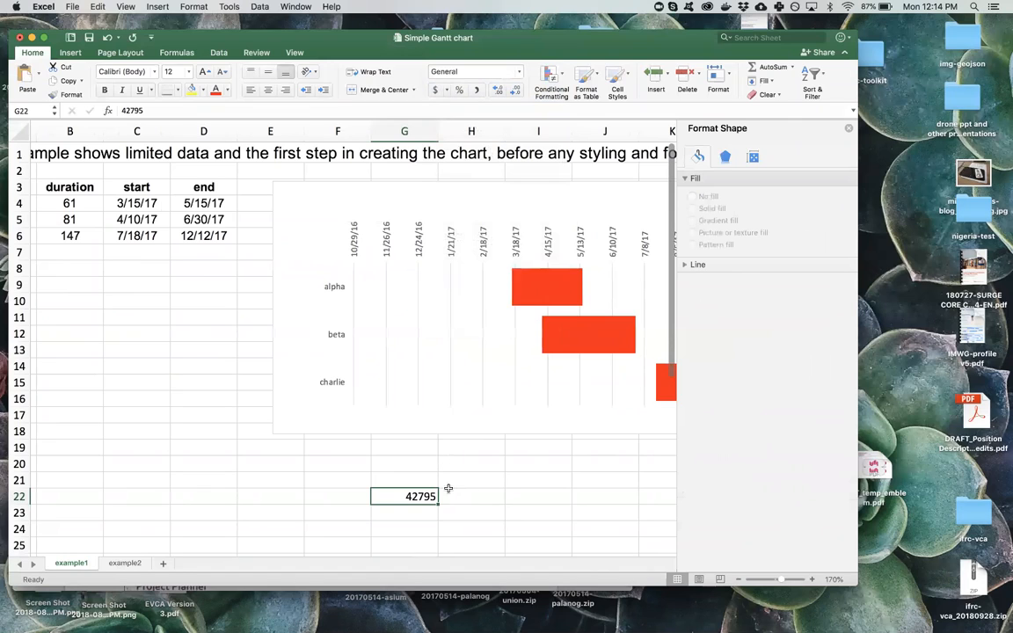
# Copy the date's serial number from cell G22 and clear the cell.
pyautogui.doubleClick(423, 496)
pyautogui.moveTo(407, 496); pyautogui.dragTo(451, 496)
pyautogui.press('cmd+c')
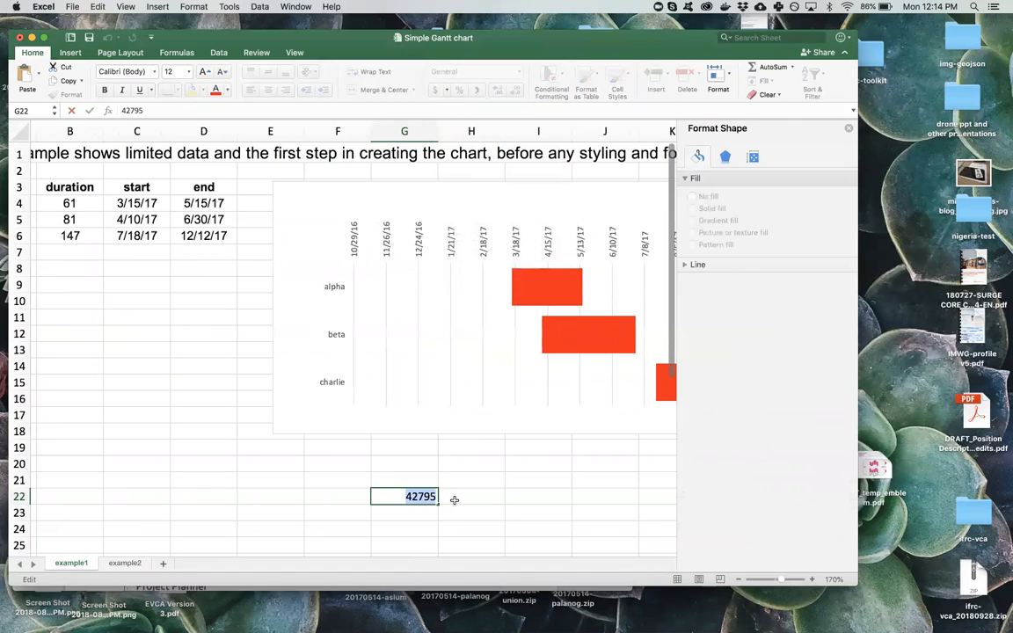
pyautogui.press('BackSpace')
pyautogui.click(539, 447)
# Set the date axis's minimum bound to the copied serial number 42795.
pyautogui.click(488, 235)
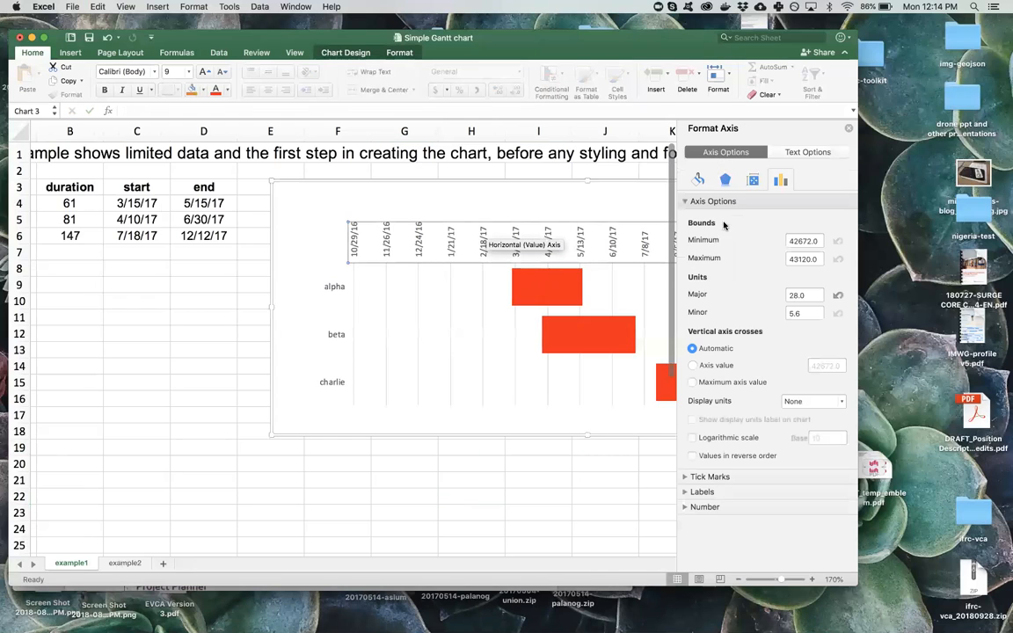
pyautogui.click(803, 240)
pyautogui.press('cmd+v')
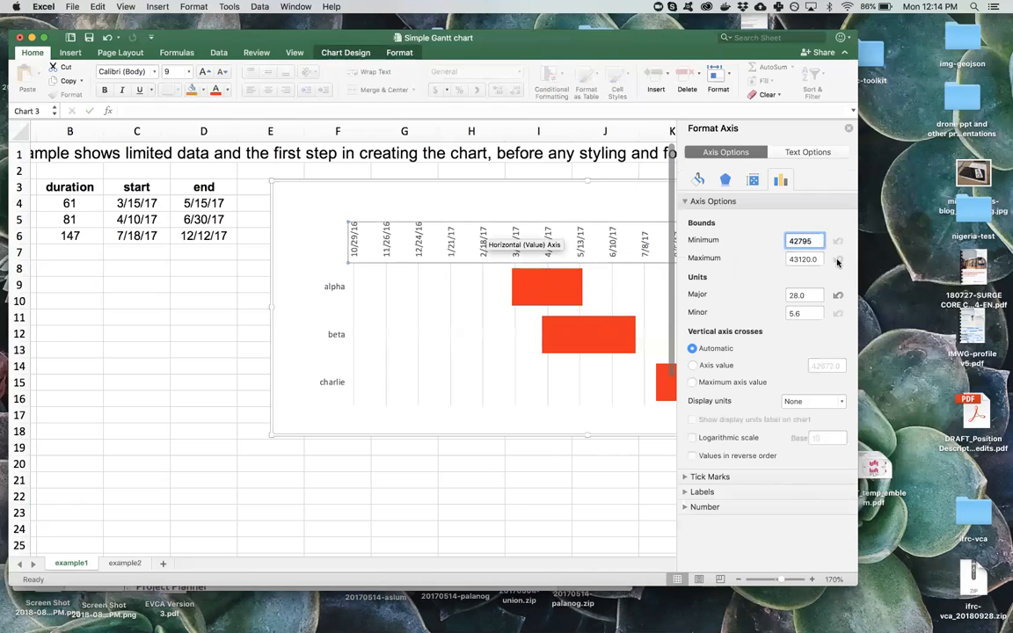
pyautogui.press('Return')
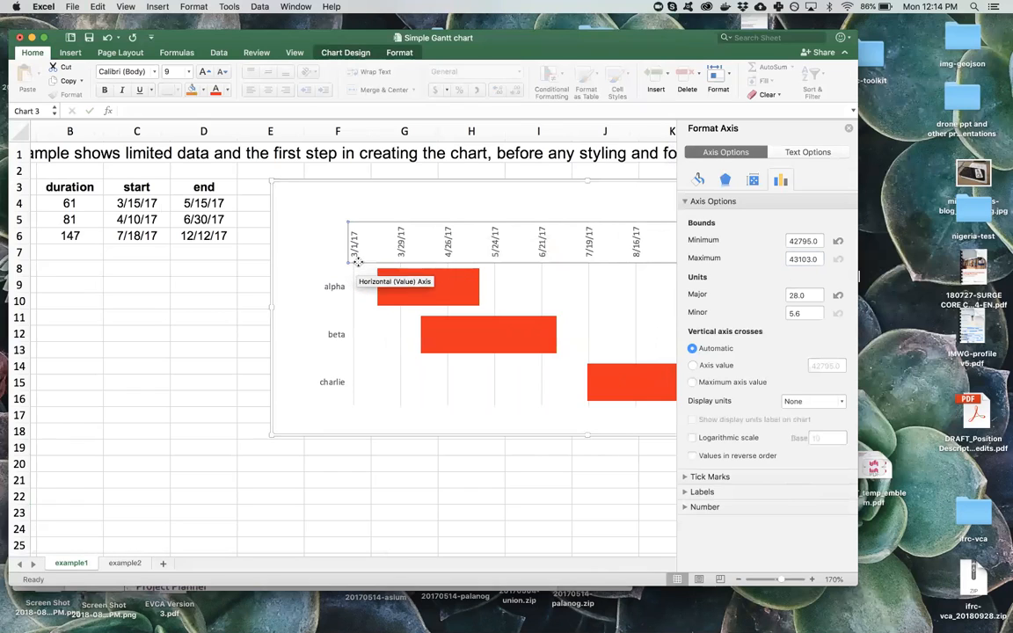
# Set the date axis's major unit to 14 days.
pyautogui.click(799, 296)
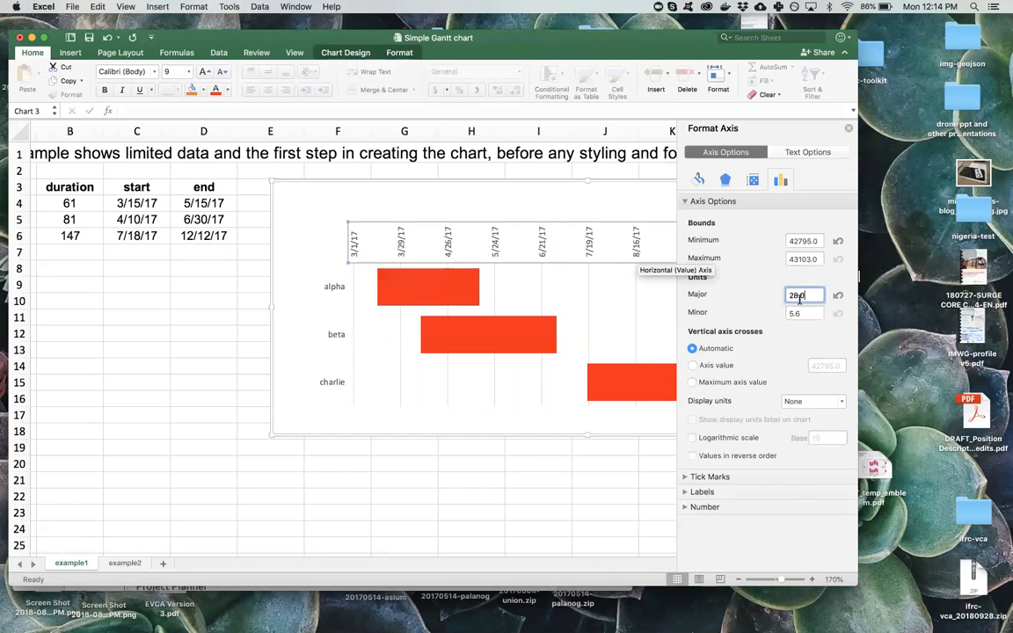
pyautogui.moveTo(806, 295); pyautogui.dragTo(780, 294)
pyautogui.write('14')
pyautogui.press('Return')
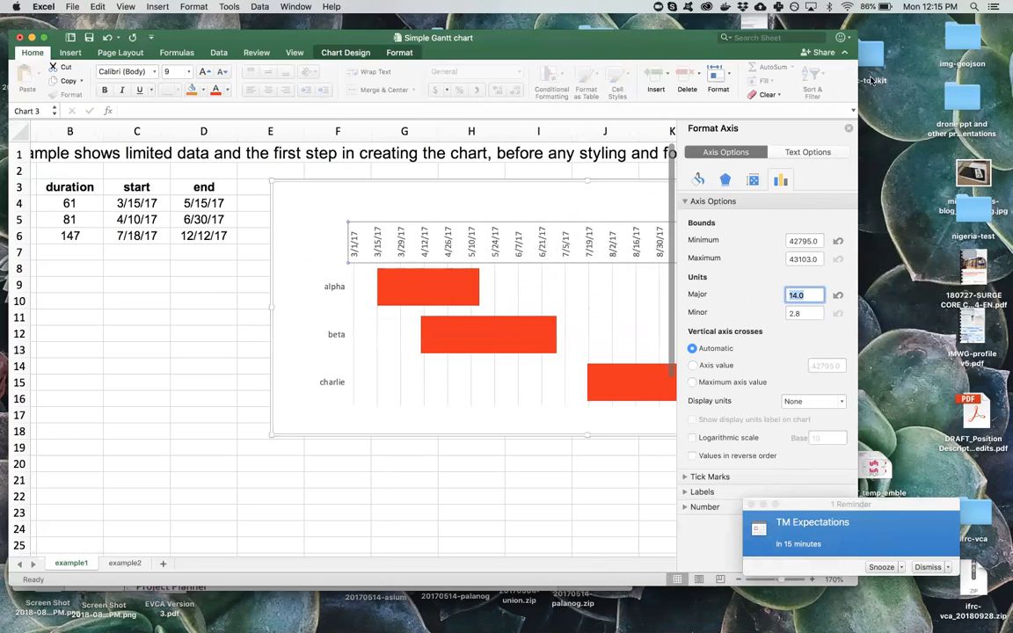
pyautogui.click(804, 297)
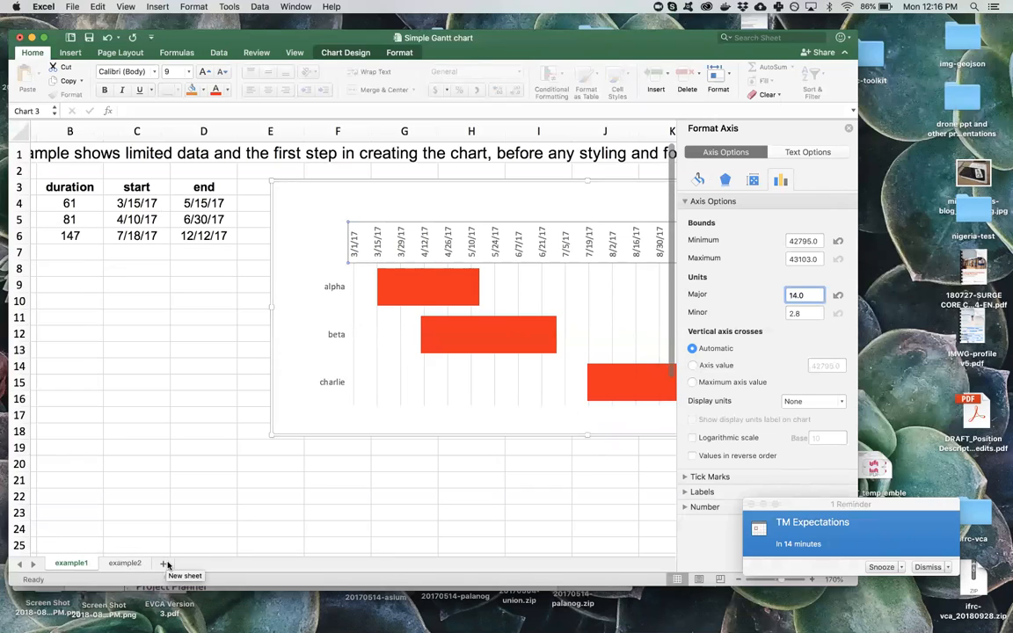
# Enter the column headers duration, start and end in cells B25 to D25 below the chart.
pyautogui.scroll(-3, 140, 440)
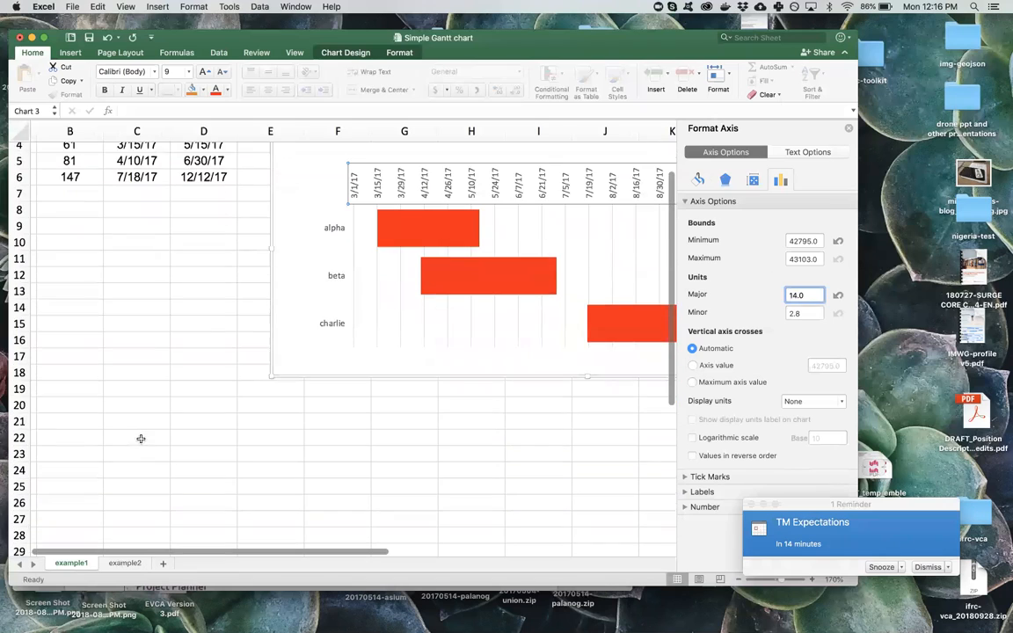
pyautogui.click(71, 456)
pyautogui.write('due')
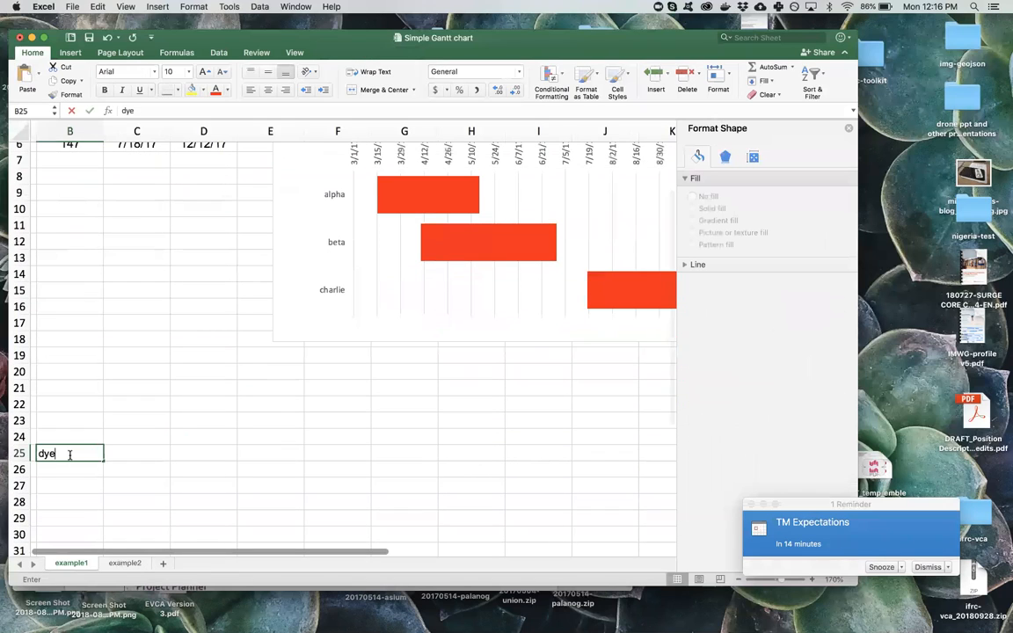
pyautogui.press('BackSpace')
pyautogui.write('ration')
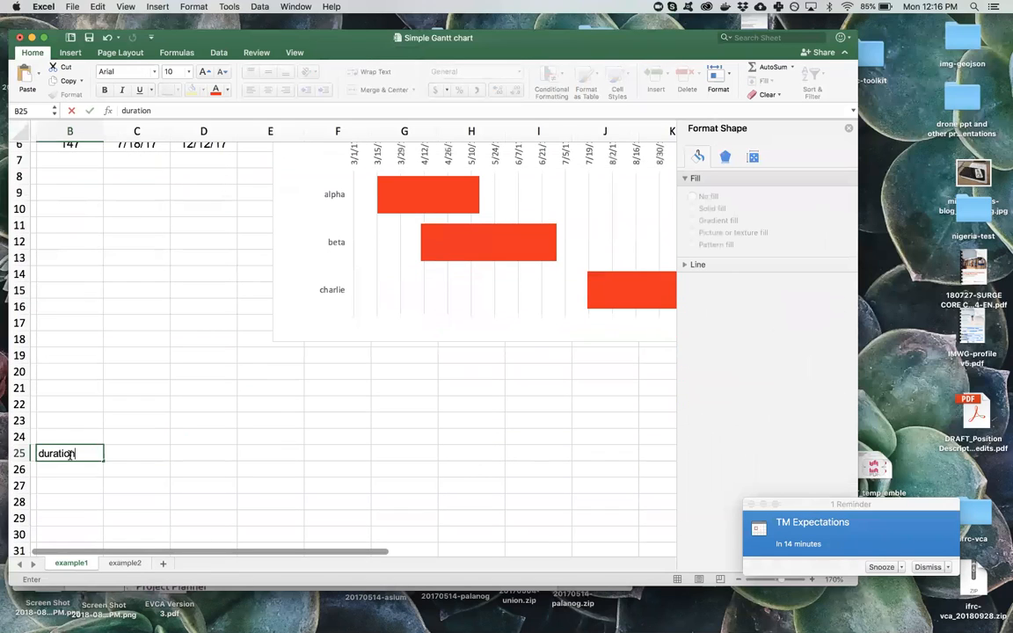
pyautogui.press('Tab')
pyautogui.write('sta')
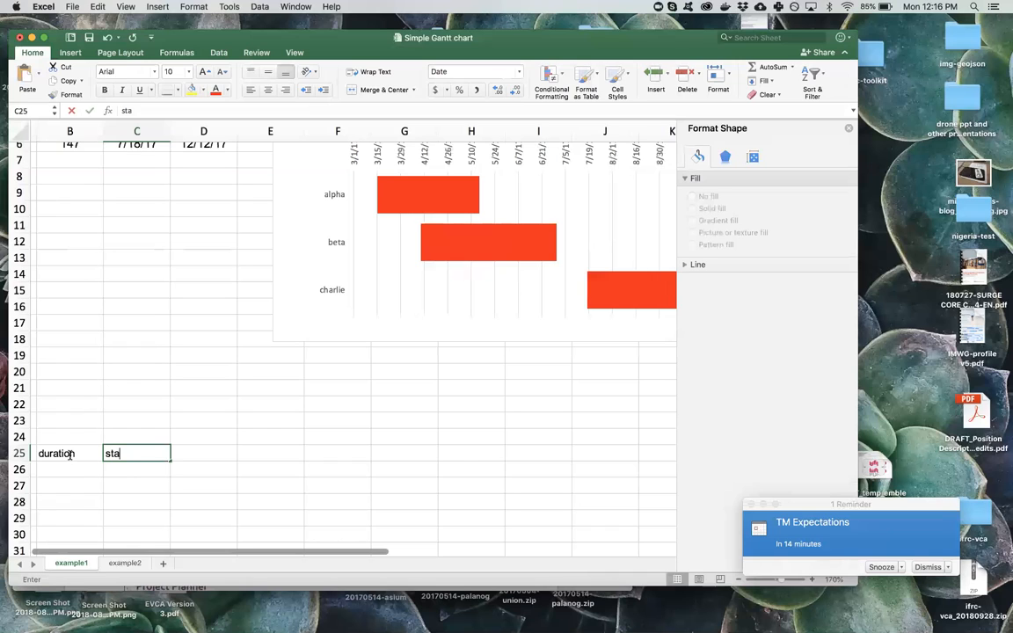
pyautogui.write('rt')
pyautogui.press('Tab')
pyautogui.write('end')
pyautogui.press('Return')
# Enter June 1, 2018 as the start date in cell C26.
pyautogui.press('Up')
pyautogui.press('Up')
pyautogui.press('Up')
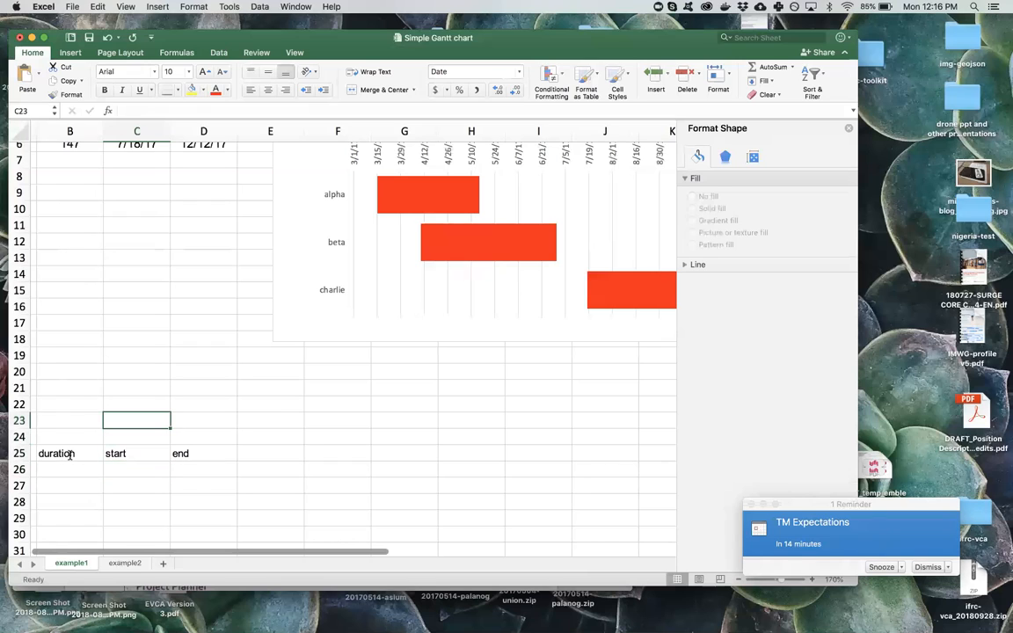
pyautogui.press('Left')
pyautogui.press('Down')
pyautogui.press('Right')
pyautogui.press('Right')
pyautogui.press('Down')
pyautogui.press('Down')
pyautogui.press('Left')
pyautogui.press('Down')
pyautogui.press('Right')
pyautogui.press('Up')
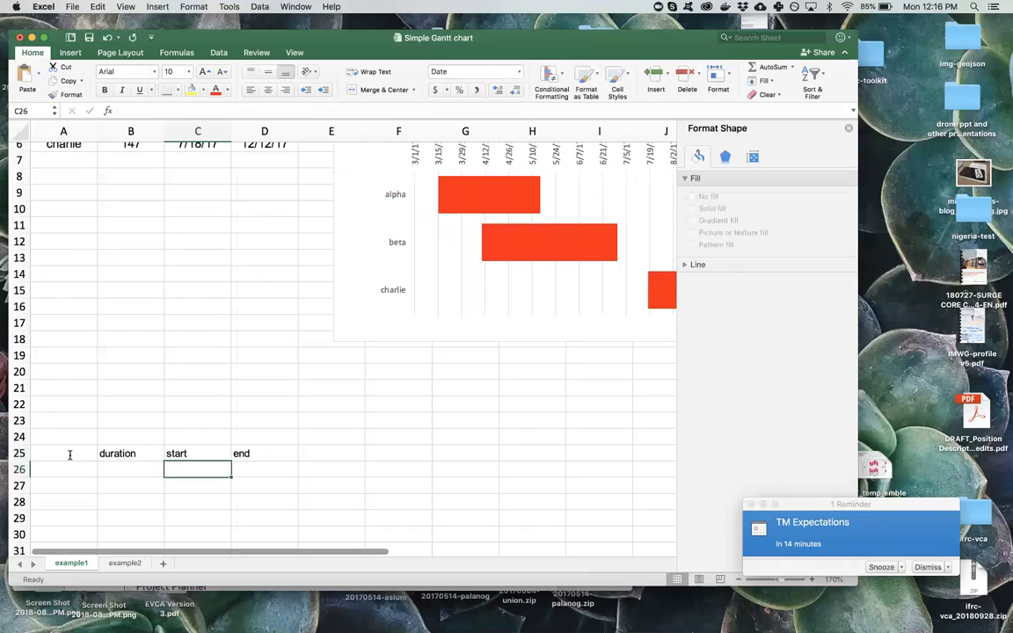
pyautogui.write('June 1, ')
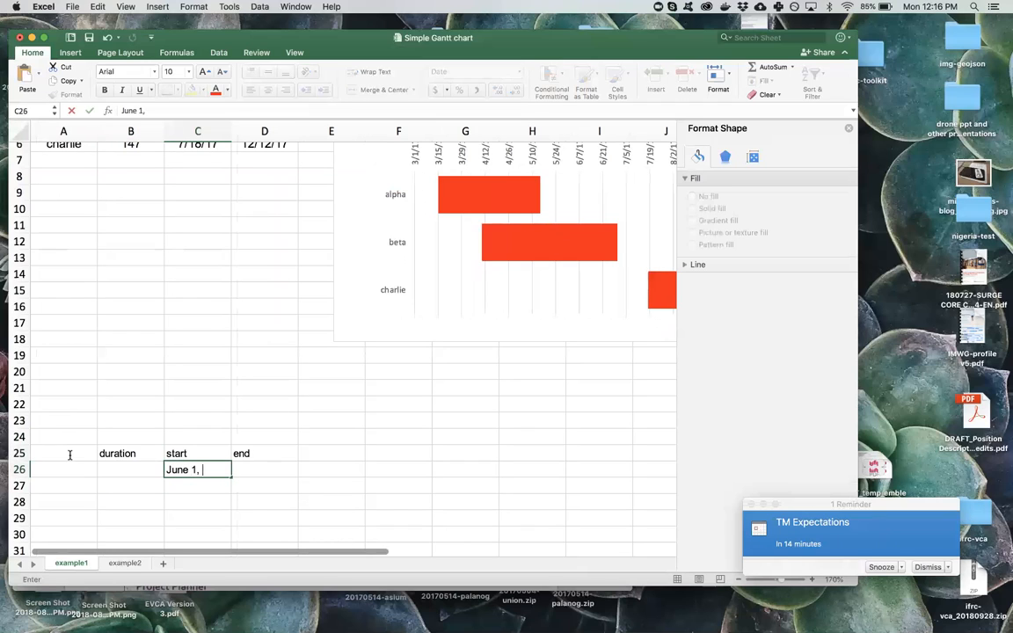
pyautogui.write('2018')
pyautogui.press('Tab')
# Enter July 1 as the end date in cell D26.
pyautogui.write('July')
pyautogui.press('Return')
pyautogui.press('Up')
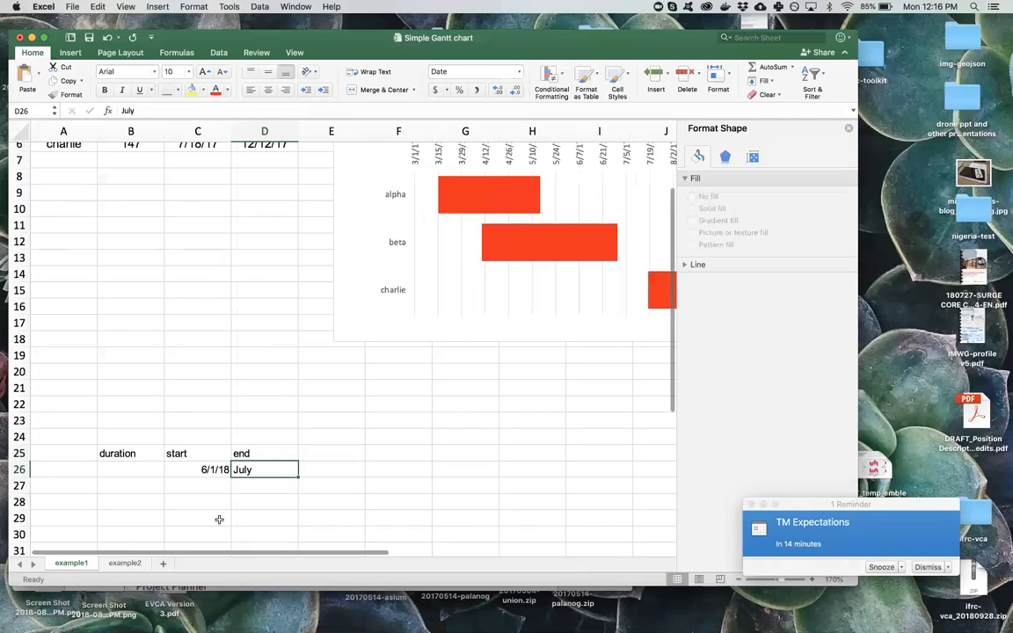
pyautogui.write('Jul1')
pyautogui.press('BackSpace')
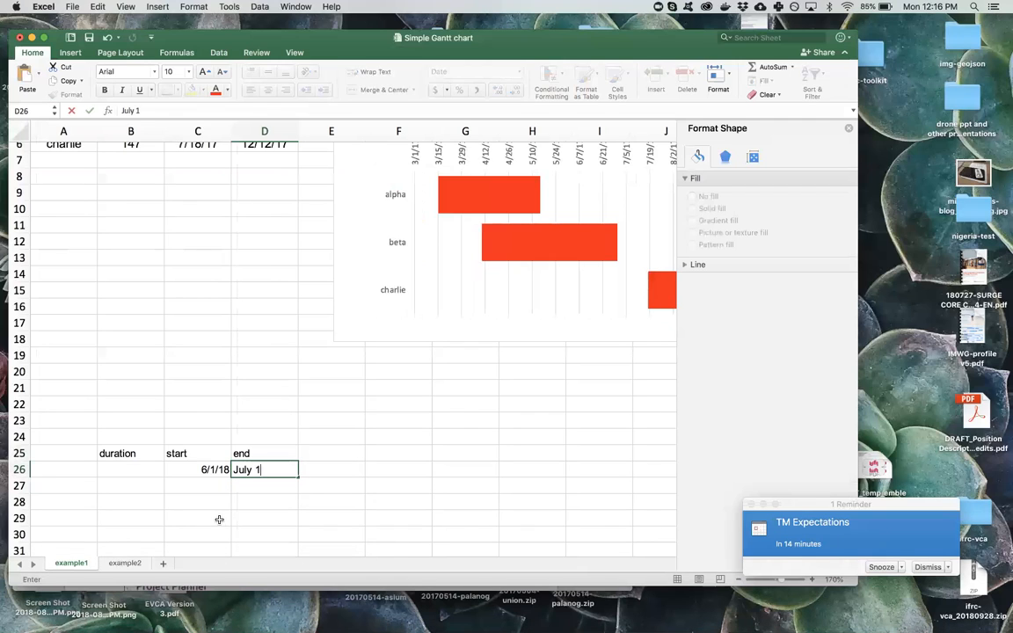
pyautogui.write('y 1')
pyautogui.press('Return')
# Enter the label my event in cell B26, beside the start date.
pyautogui.press('Left')
pyautogui.press('Up')
pyautogui.press('Left')
pyautogui.write('my event')
pyautogui.press('Return')
# Enter Jan 2018 in cell B28, two rows below the event label.
pyautogui.press('Return')
pyautogui.write('1')
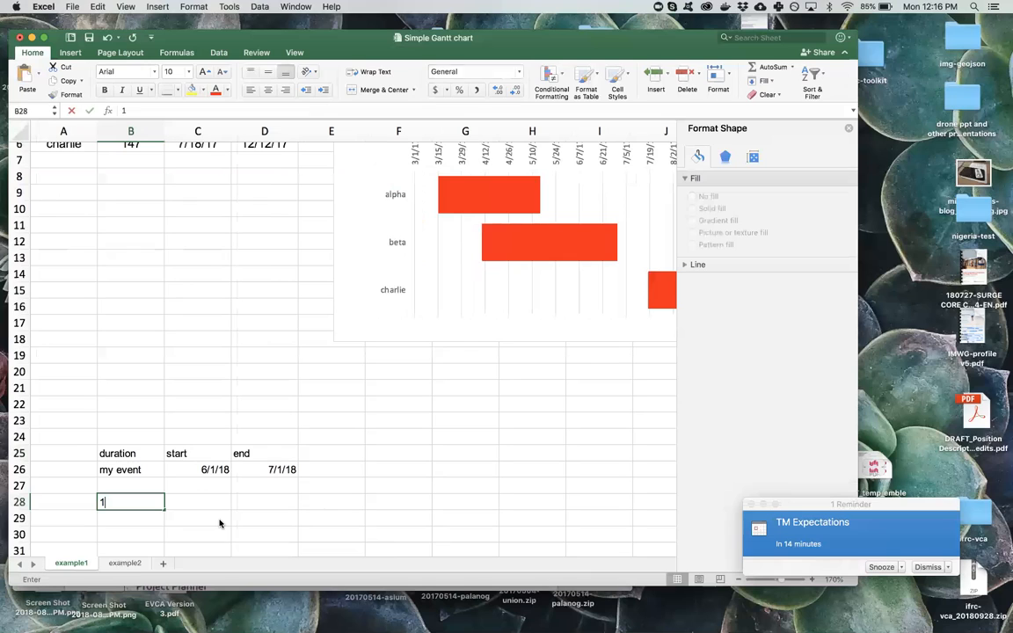
pyautogui.press('BackSpace')
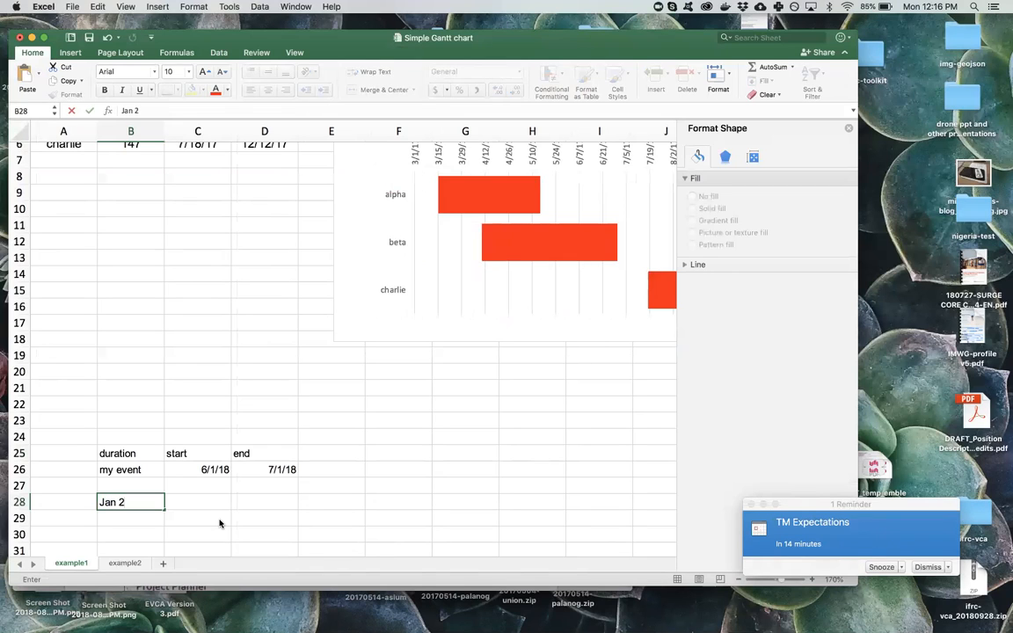
pyautogui.write('Jan 2018')
pyautogui.press('Return')
# Enter Dec 31 2018 in cell C28, beside the Jan 2018 date.
pyautogui.press('Up')
pyautogui.press('Right')
pyautogui.write('Dec')
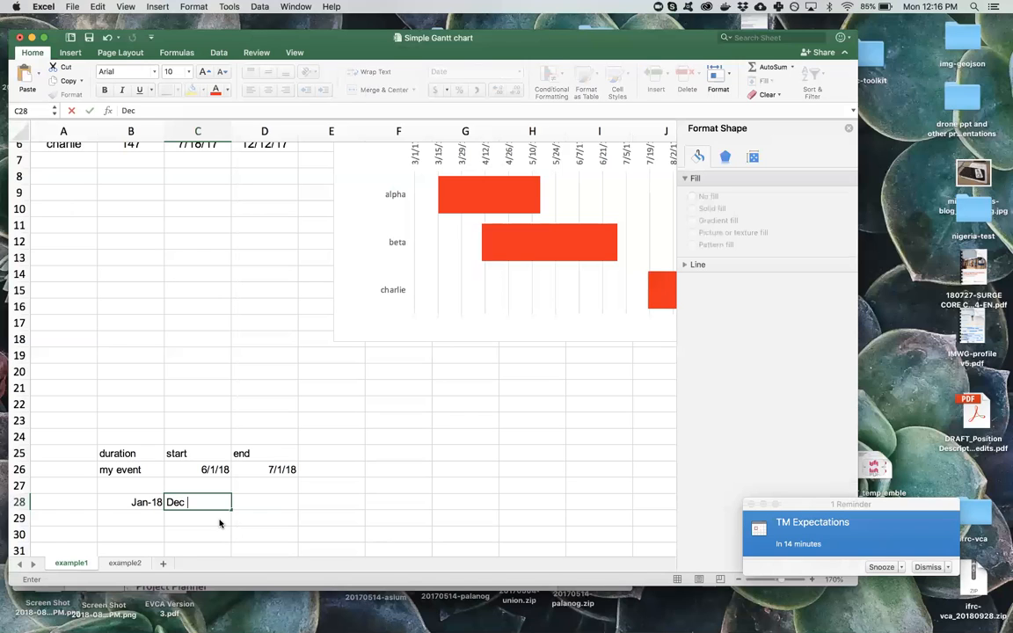
pyautogui.write(' 31 2018')
pyautogui.press('Left')
pyautogui.press('Left')
pyautogui.press('Right')
pyautogui.press('Right')
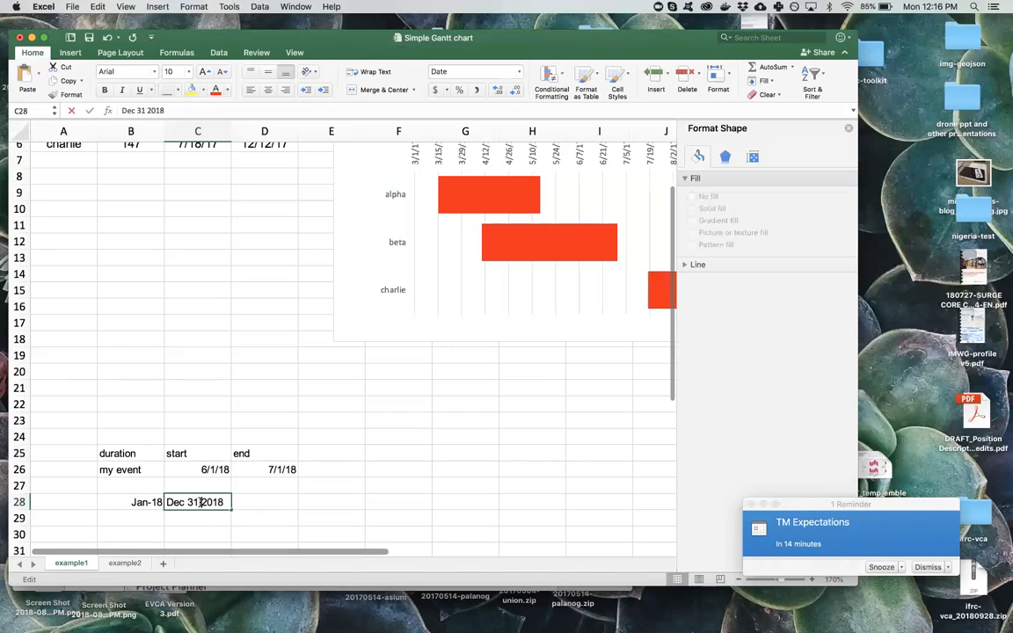
pyautogui.moveTo(200, 502); pyautogui.dragTo(213, 502)
pyautogui.press('Return')
# Insert a 2-D stacked bar chart from cells C25:C26 and place it beside the event data.
pyautogui.scroll(-3, 266, 445)
pyautogui.click(339, 399)
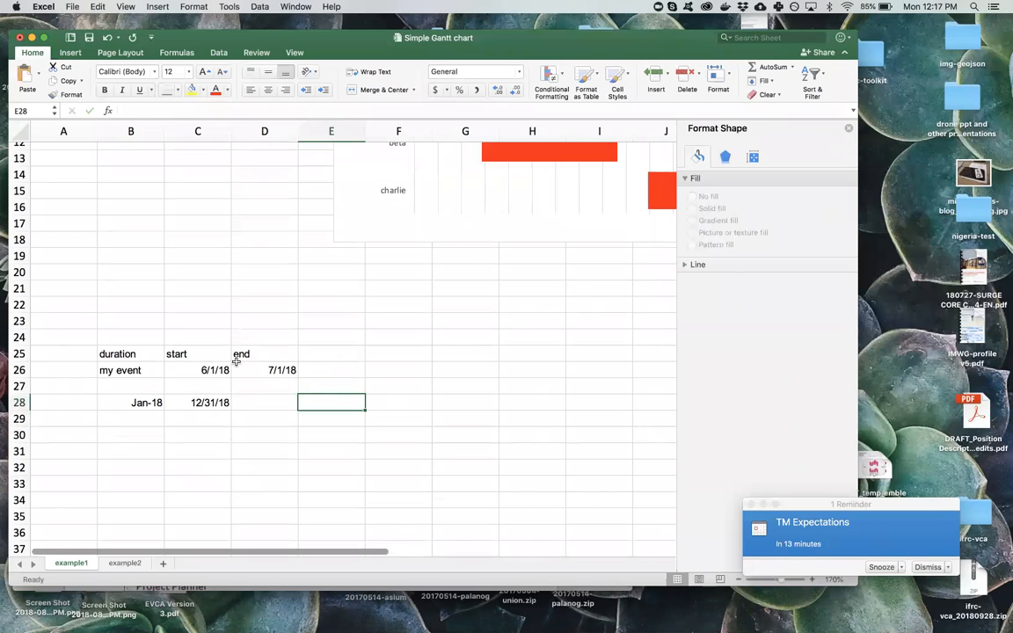
pyautogui.scroll(-1, 264, 359)
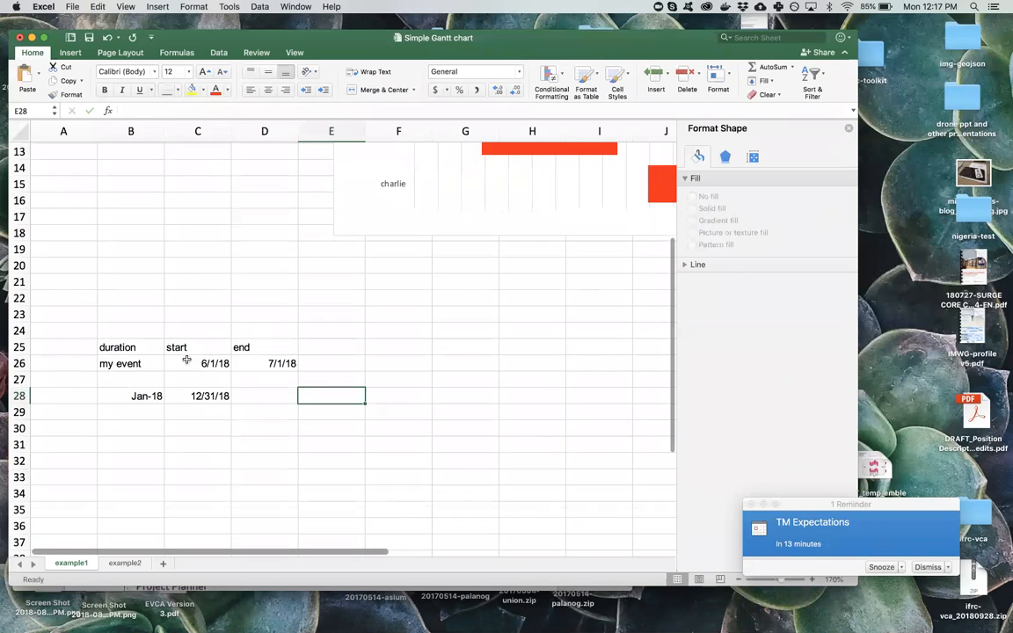
pyautogui.moveTo(190, 347); pyautogui.dragTo(197, 363)
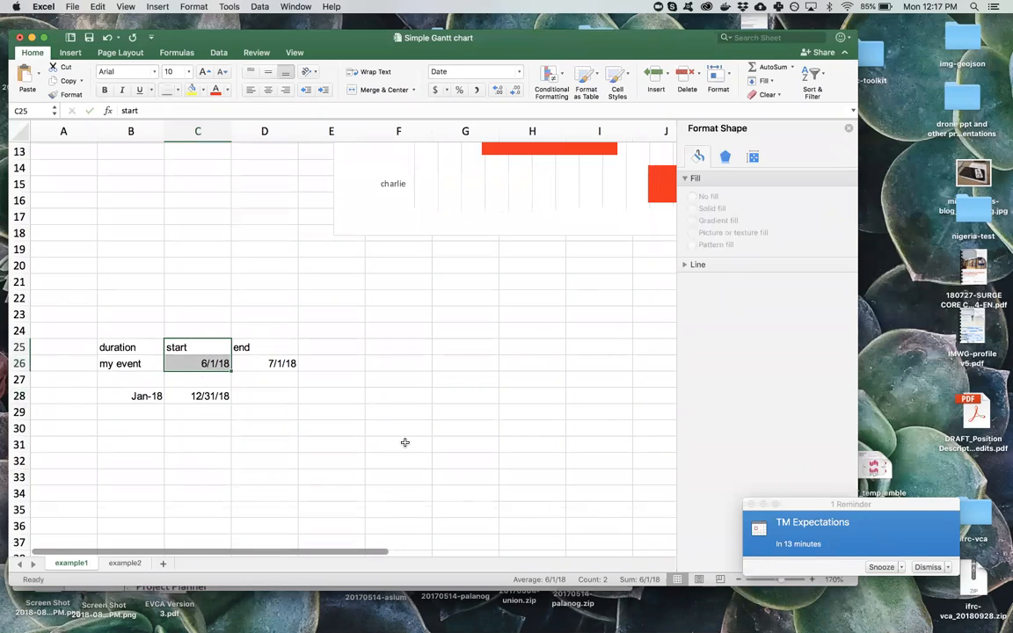
pyautogui.click(218, 53)
pyautogui.click(72, 53)
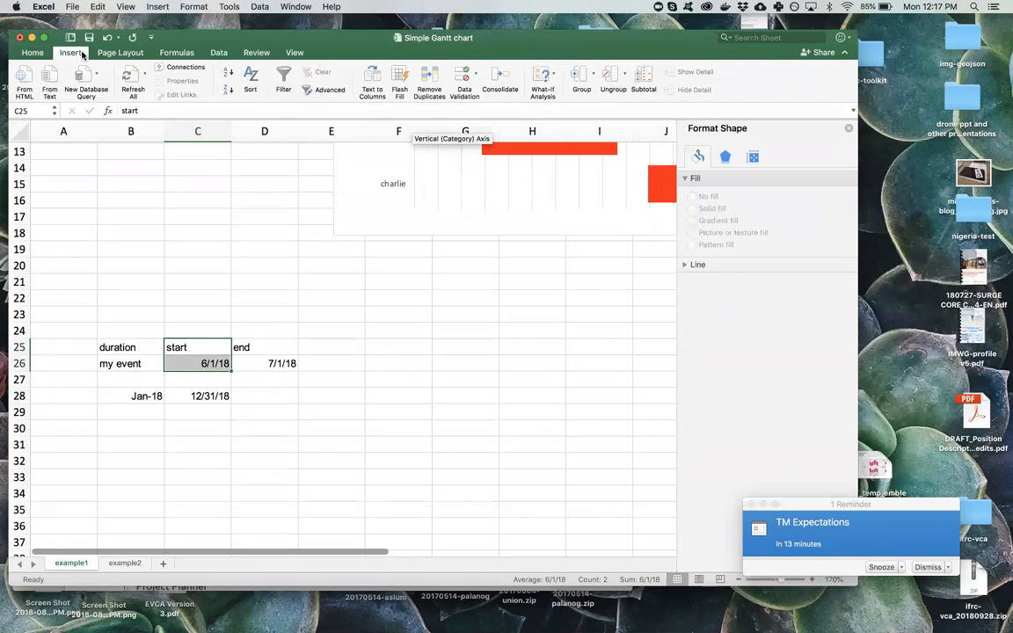
pyautogui.click(423, 70)
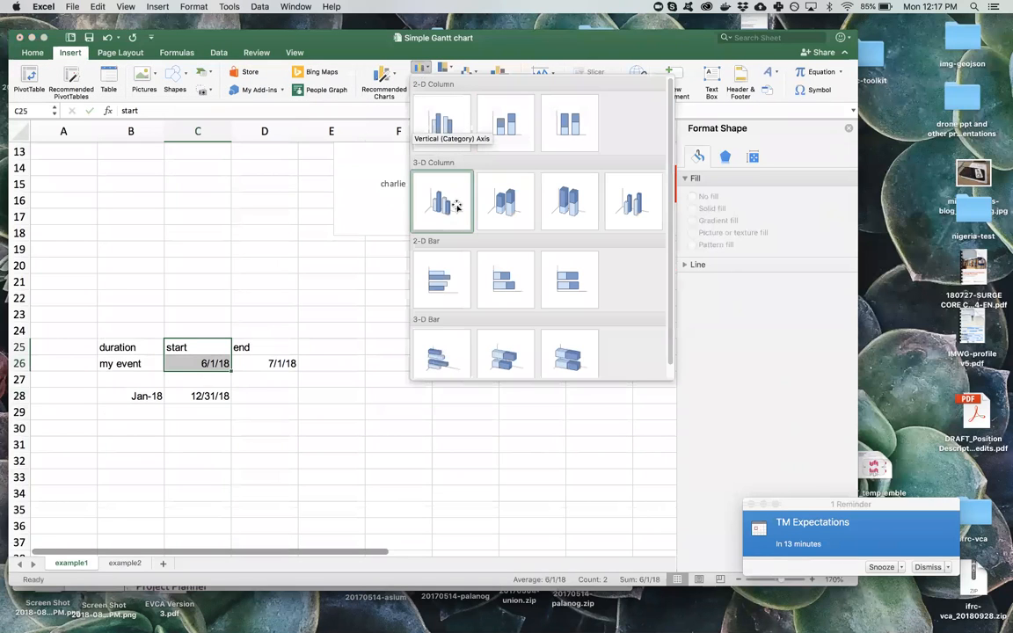
pyautogui.click(495, 286)
pyautogui.moveTo(260, 233); pyautogui.dragTo(387, 294)
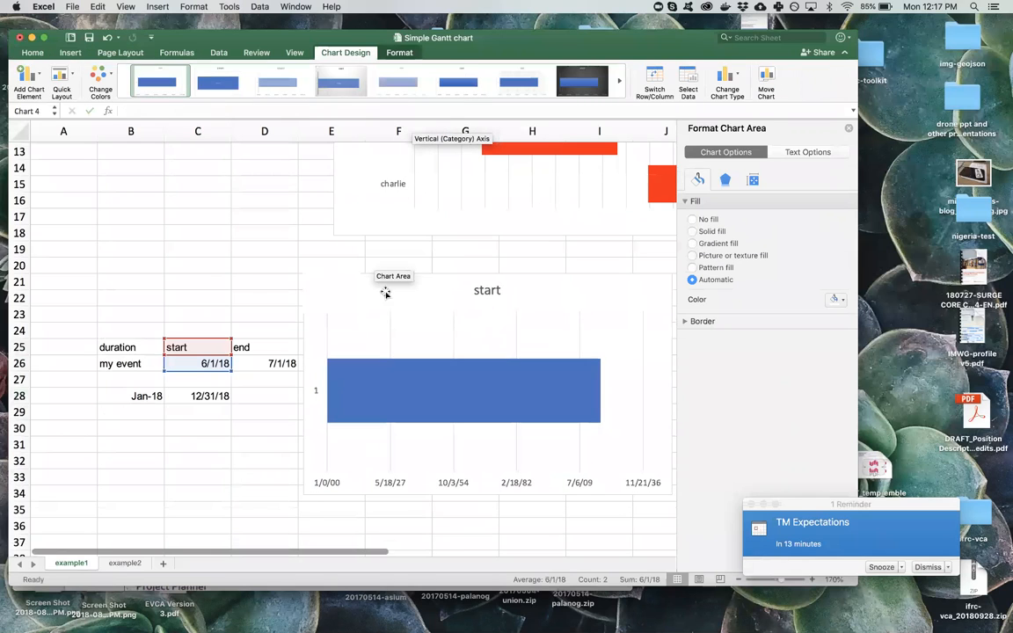
pyautogui.hscroll(1, 389, 304)
pyautogui.scroll(-1, 390, 304)
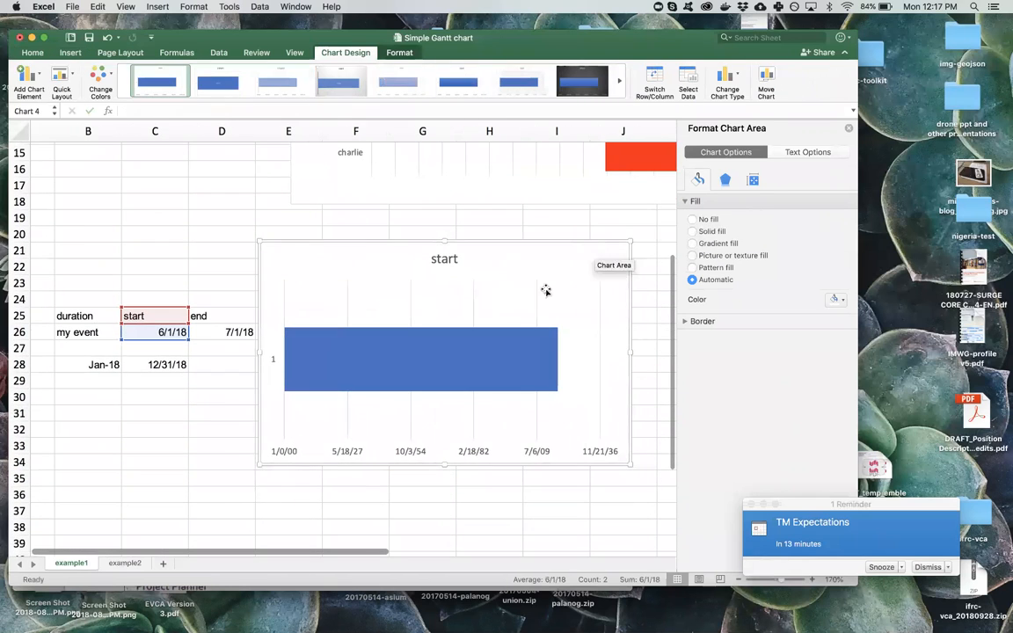
pyautogui.click(323, 357)
pyautogui.click(174, 448)
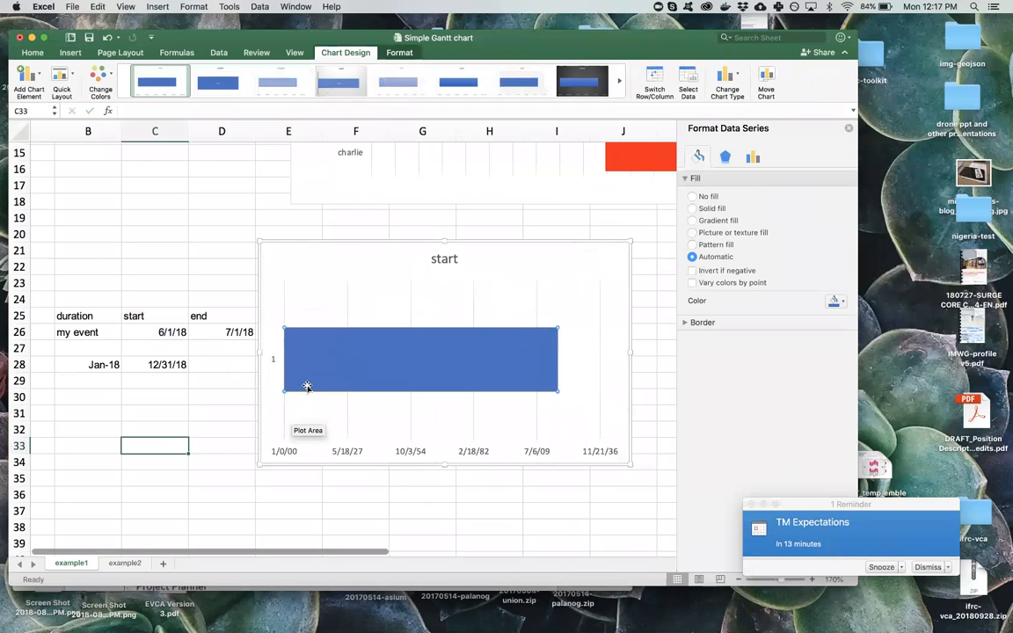
pyautogui.rightClick(327, 352)
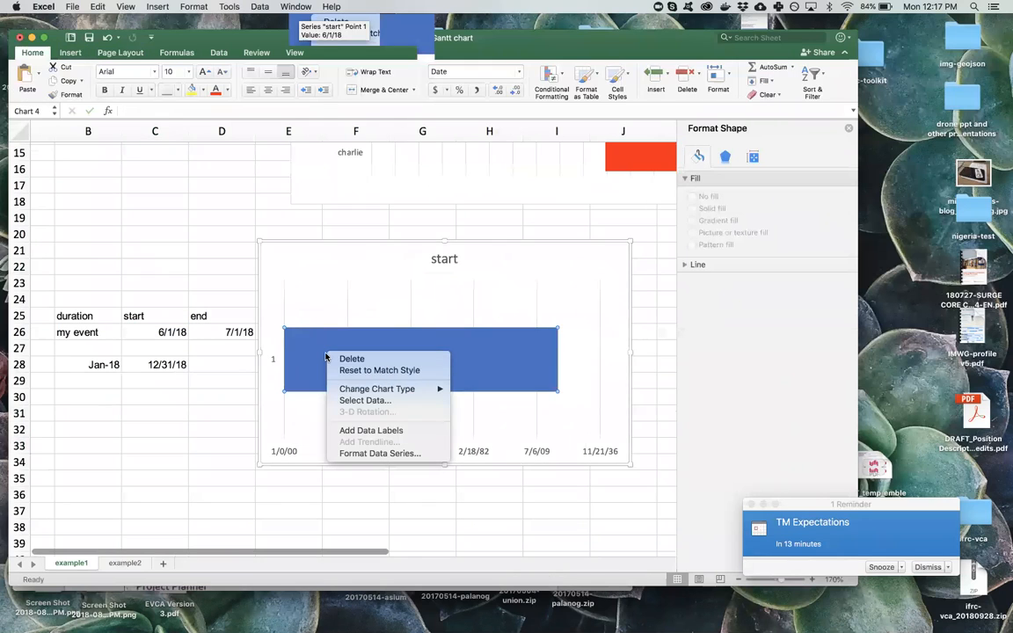
pyautogui.click(380, 400)
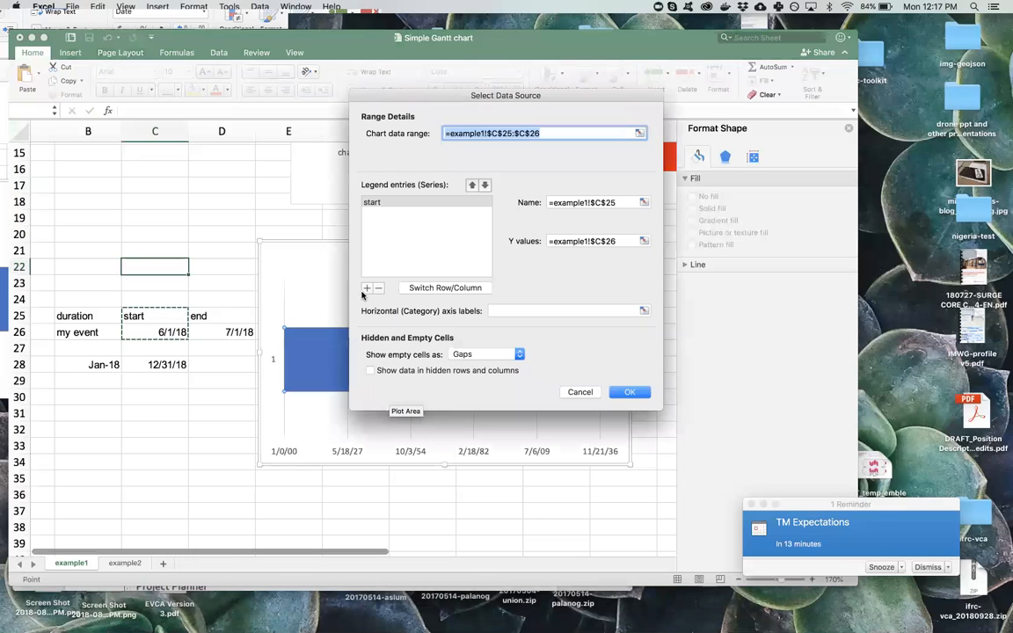
pyautogui.click(367, 290)
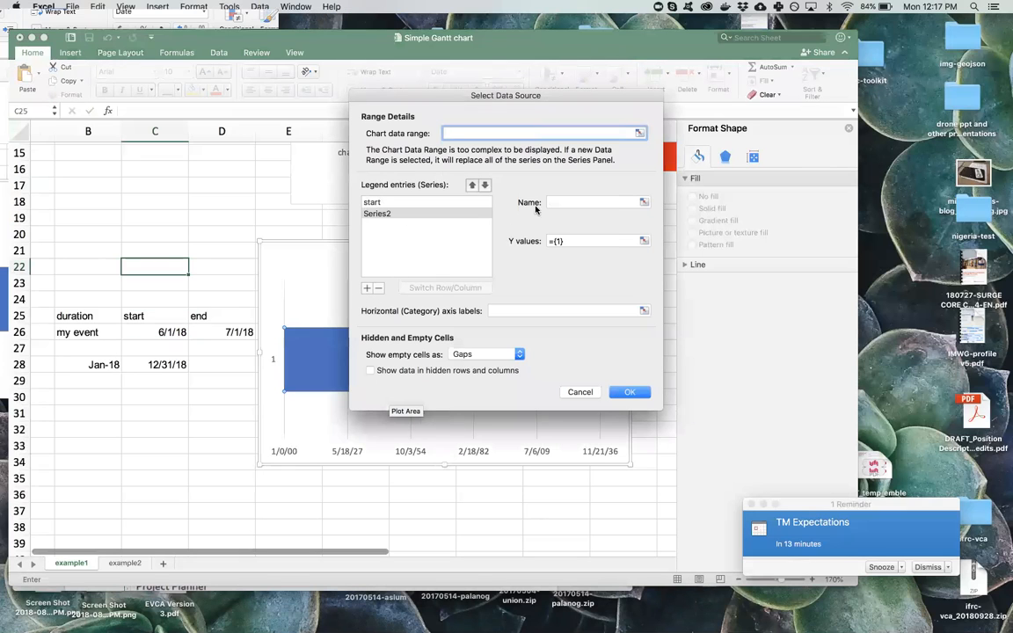
pyautogui.click(644, 242)
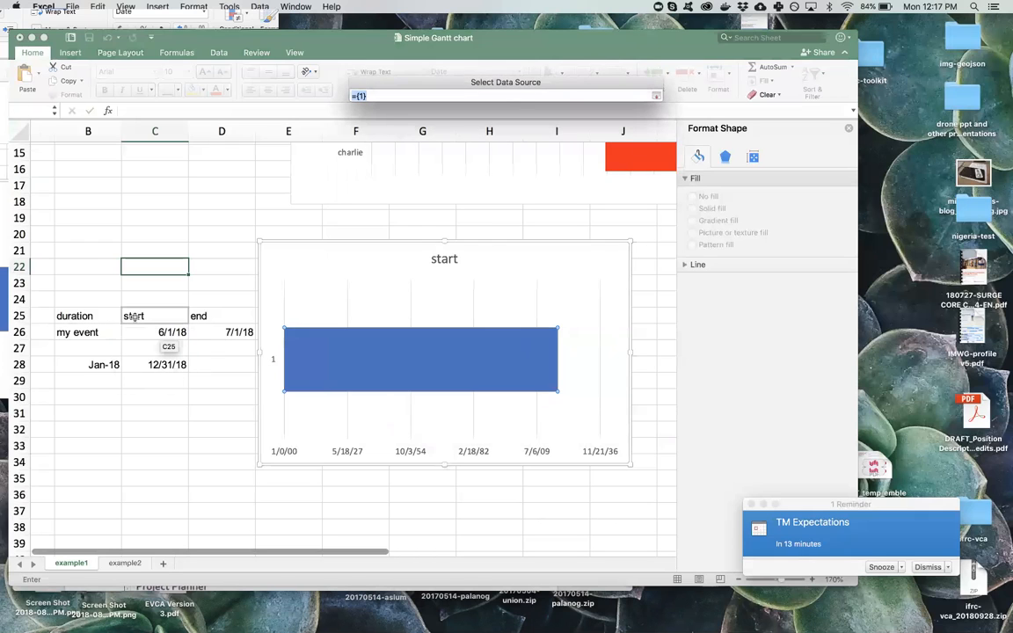
pyautogui.click(655, 97)
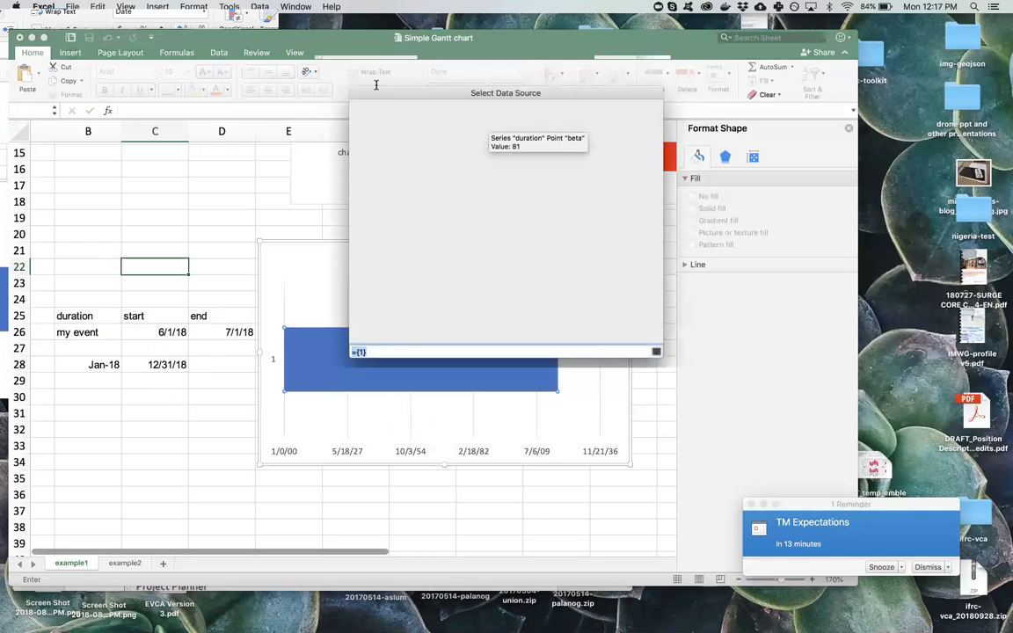
pyautogui.click(580, 392)
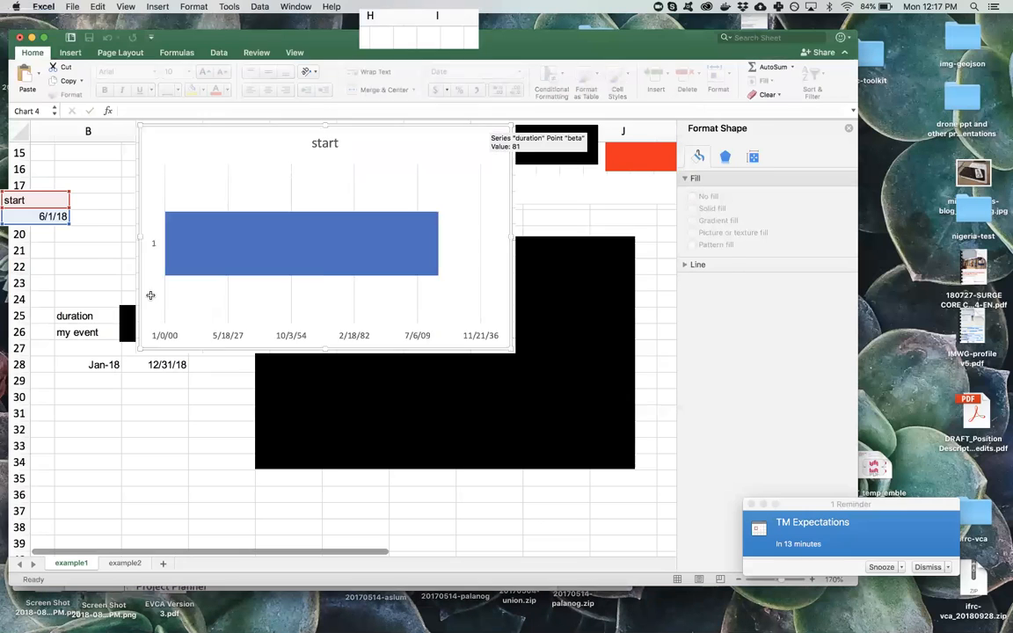
# Insert blank cells at C25:C26, shifting the start and end data one column to the right.
pyautogui.moveTo(141, 315); pyautogui.dragTo(142, 330)
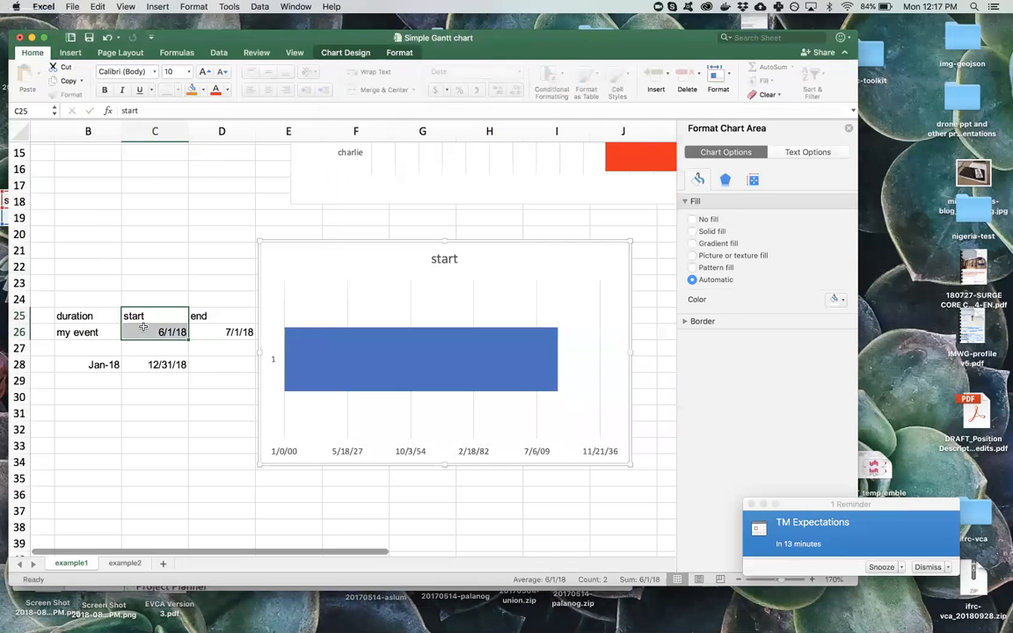
pyautogui.rightClick(147, 328)
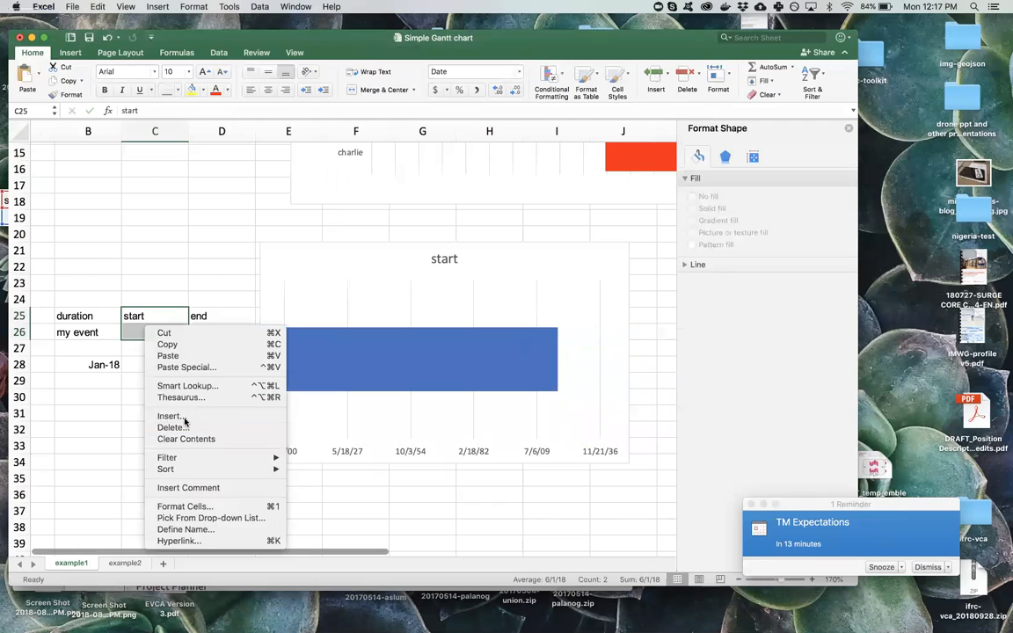
pyautogui.click(176, 416)
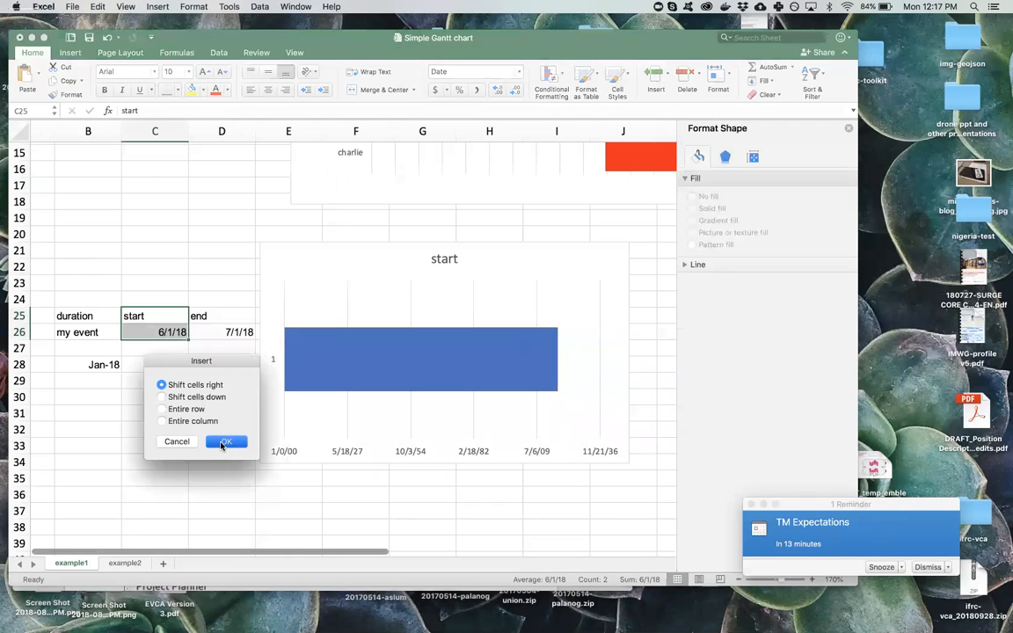
pyautogui.click(222, 443)
# Calculate the event's duration in cell C26 by subtracting the start date from the end date.
pyautogui.click(136, 331)
pyautogui.write('=')
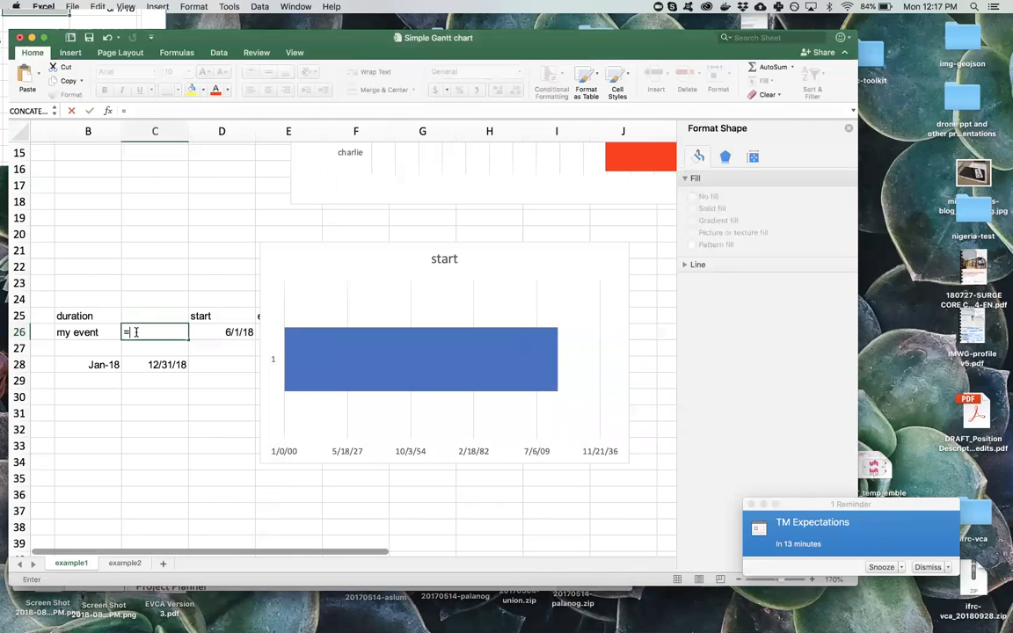
pyautogui.press('Right')
pyautogui.press('Right')
pyautogui.write('-')
pyautogui.press('Right')
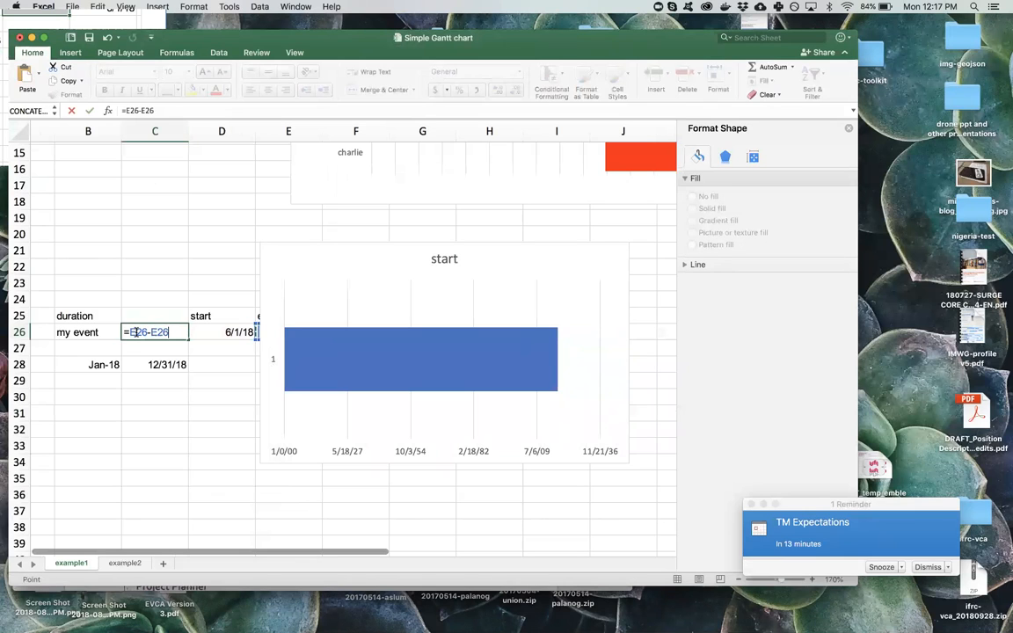
pyautogui.press('Return')
# Move the new chart clear of the end date column and narrow column C.
pyautogui.moveTo(396, 250); pyautogui.dragTo(468, 257)
pyautogui.scroll(2, 249, 396)
pyautogui.hscroll(1, 249, 396)
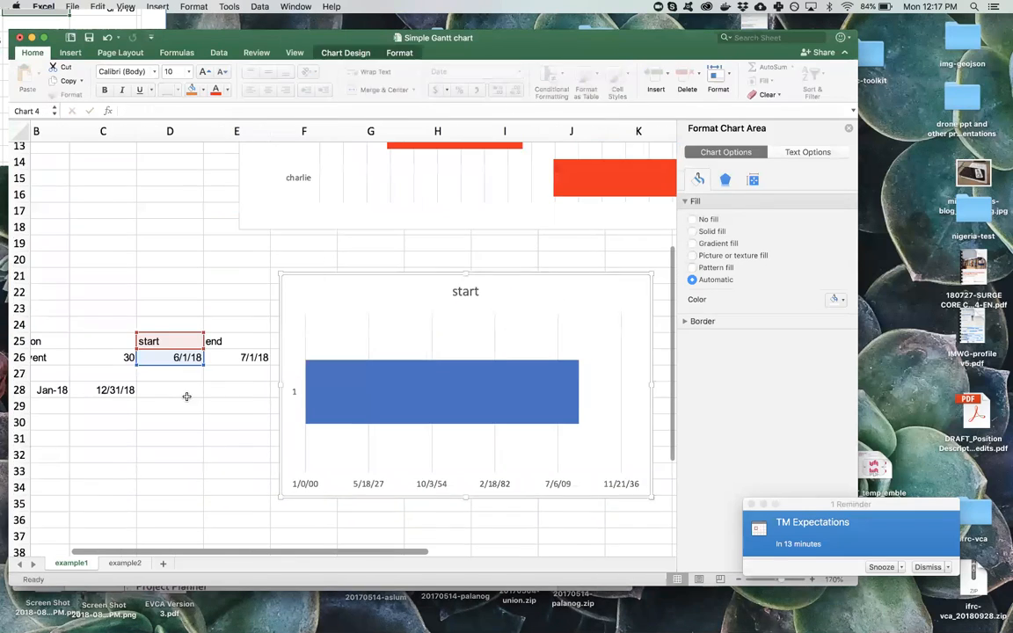
pyautogui.click(114, 428)
pyautogui.moveTo(109, 142); pyautogui.dragTo(130, 133)
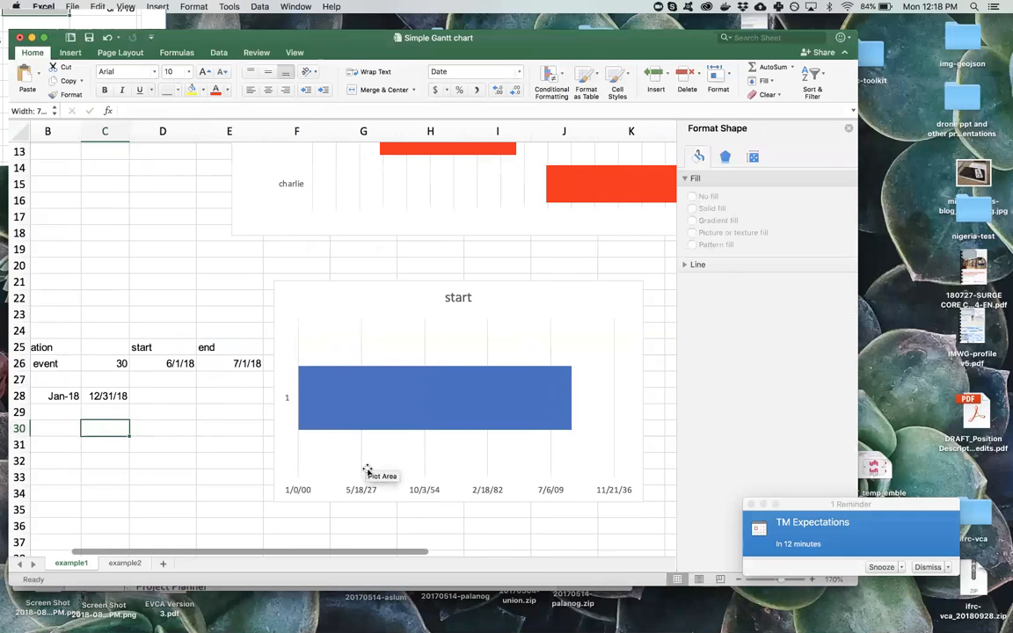
# Add a second series to the new chart with the duration in cell C26 as its Y values.
pyautogui.click(322, 421)
pyautogui.rightClick(333, 400)
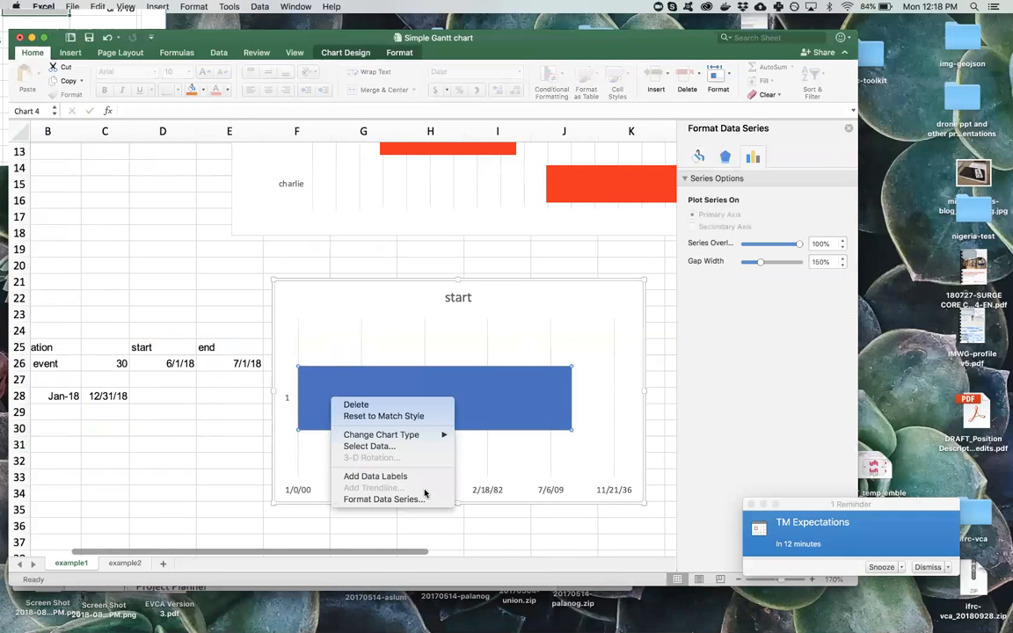
pyautogui.click(370, 445)
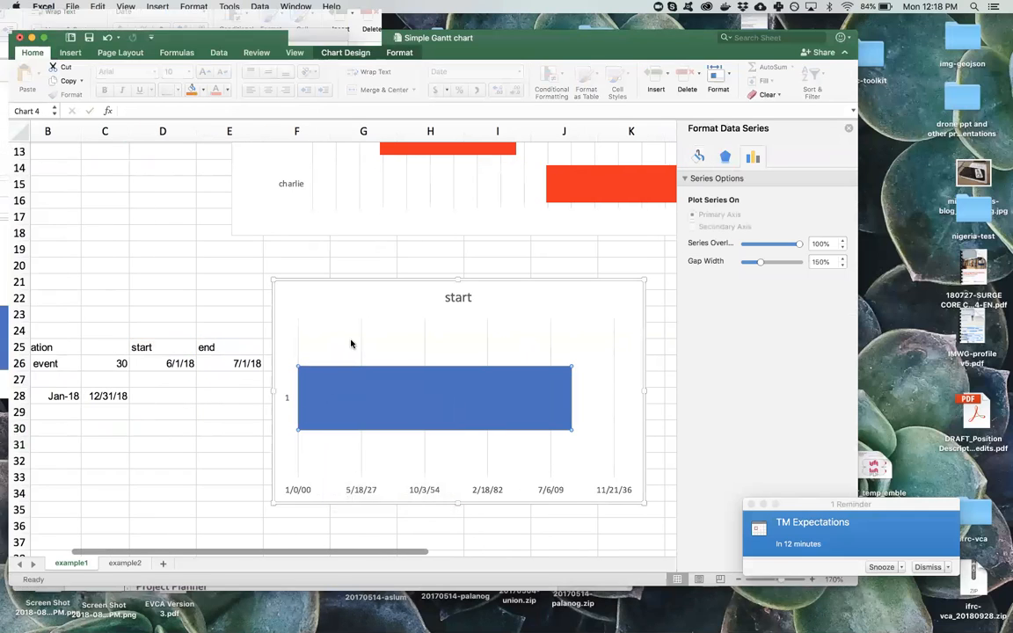
pyautogui.click(367, 288)
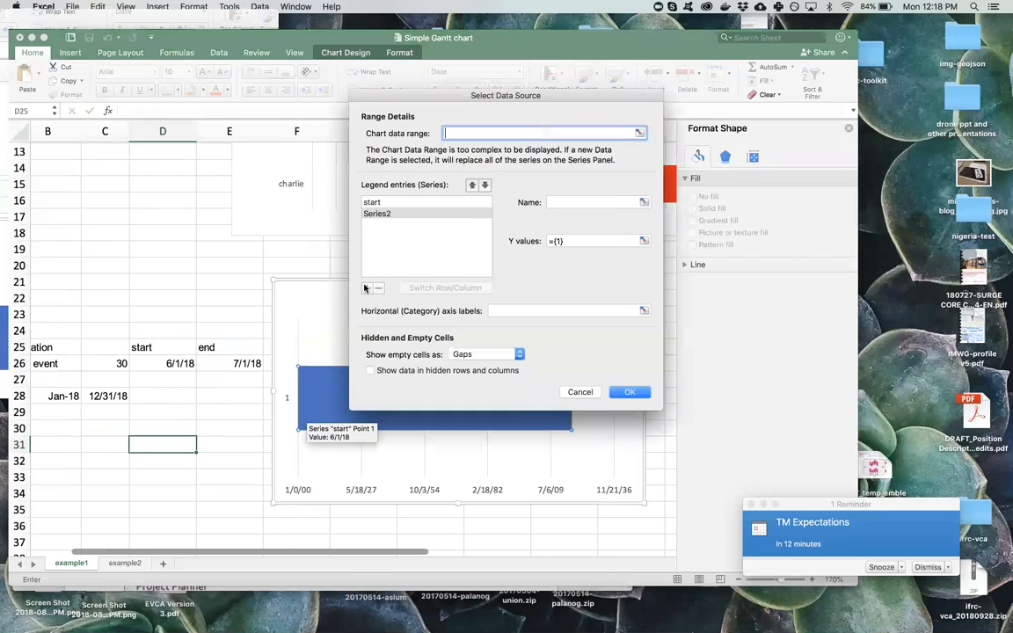
pyautogui.click(644, 240)
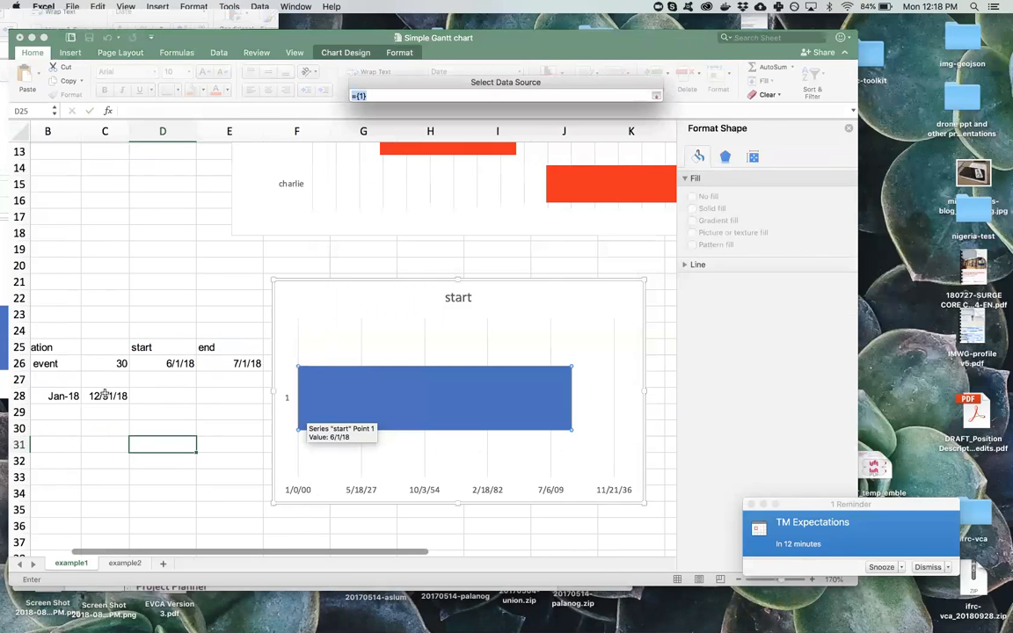
pyautogui.click(111, 363)
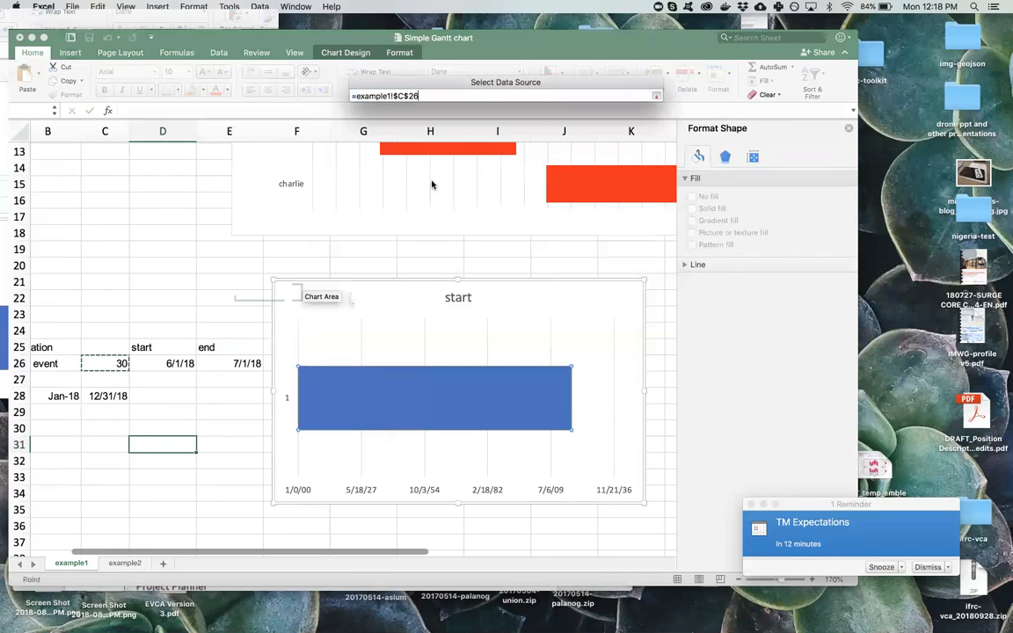
pyautogui.click(653, 96)
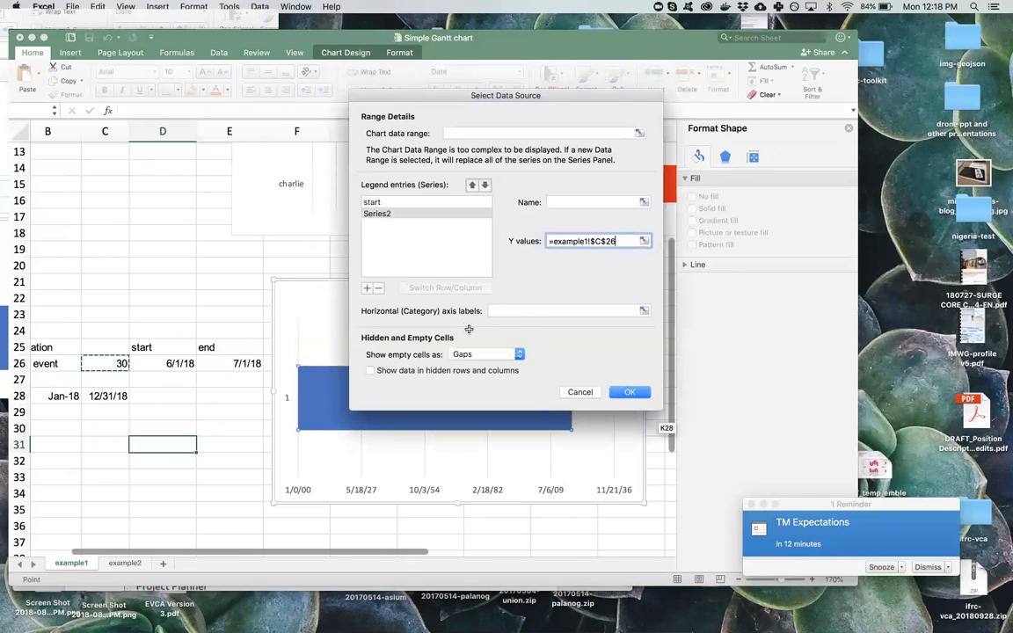
pyautogui.click(630, 392)
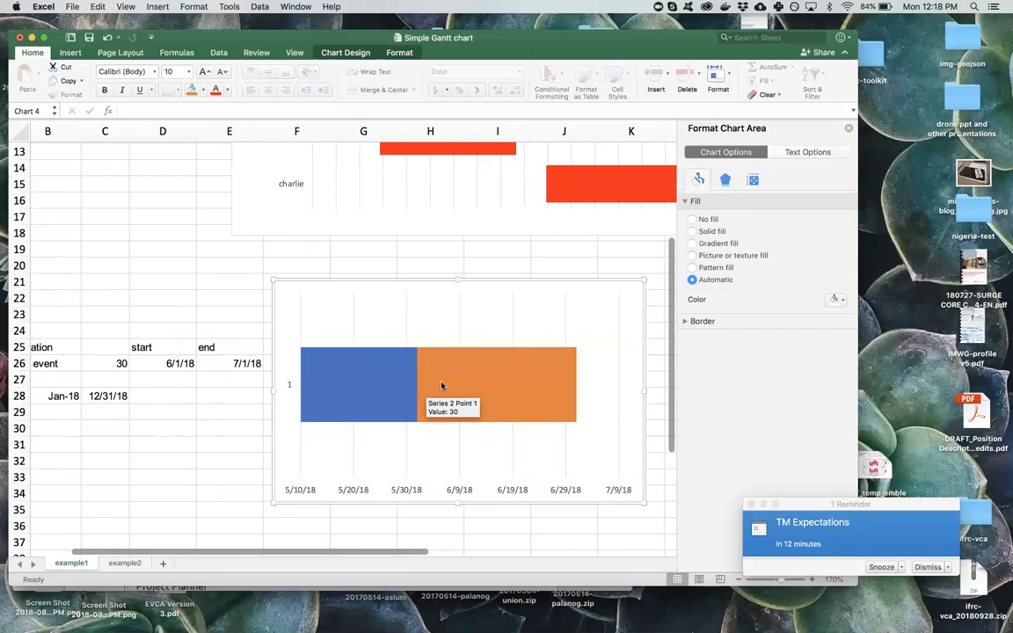
# Reverse the category order on the new chart's vertical axis so the dates run along its upper edge.
pyautogui.click(288, 387)
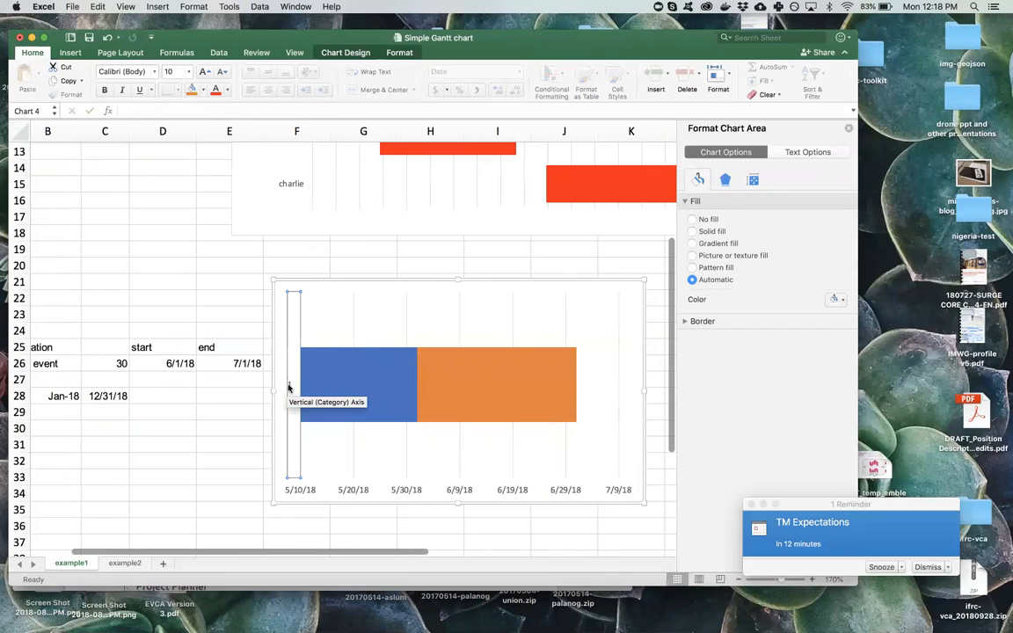
pyautogui.rightClick(290, 386)
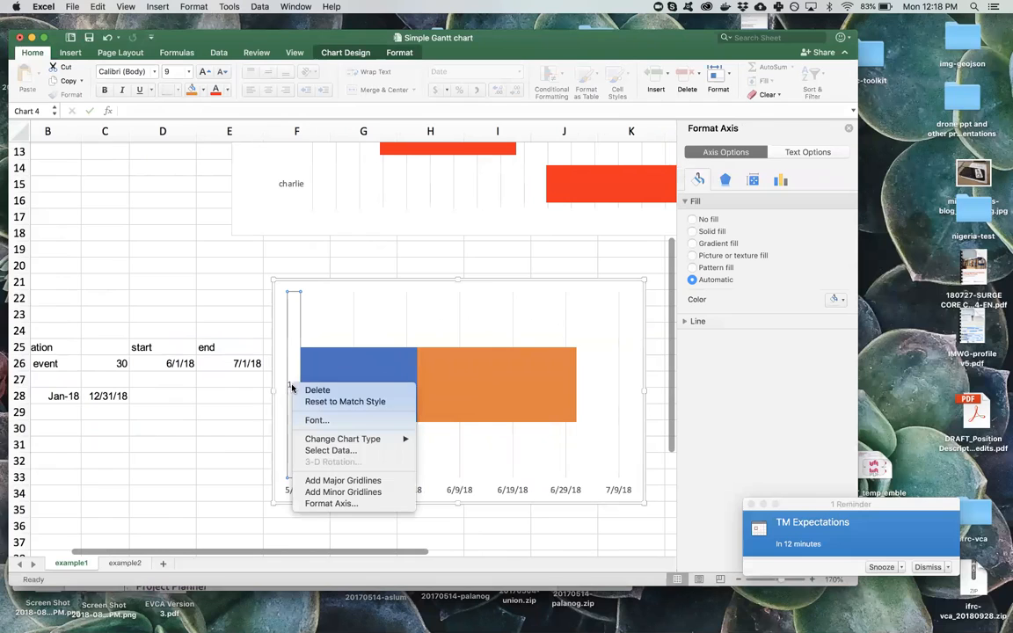
pyautogui.click(386, 503)
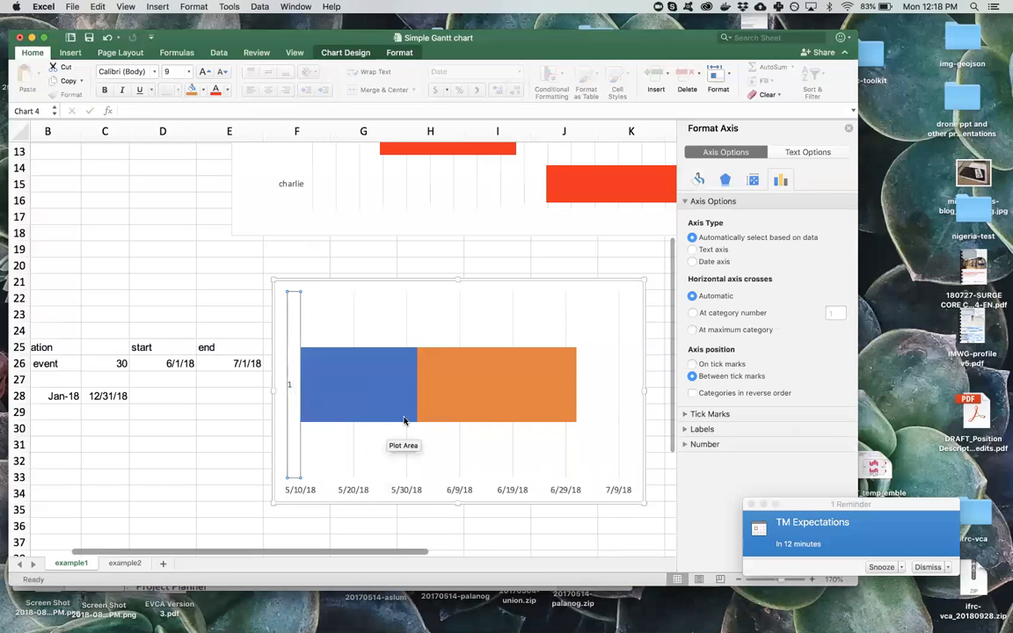
pyautogui.click(693, 393)
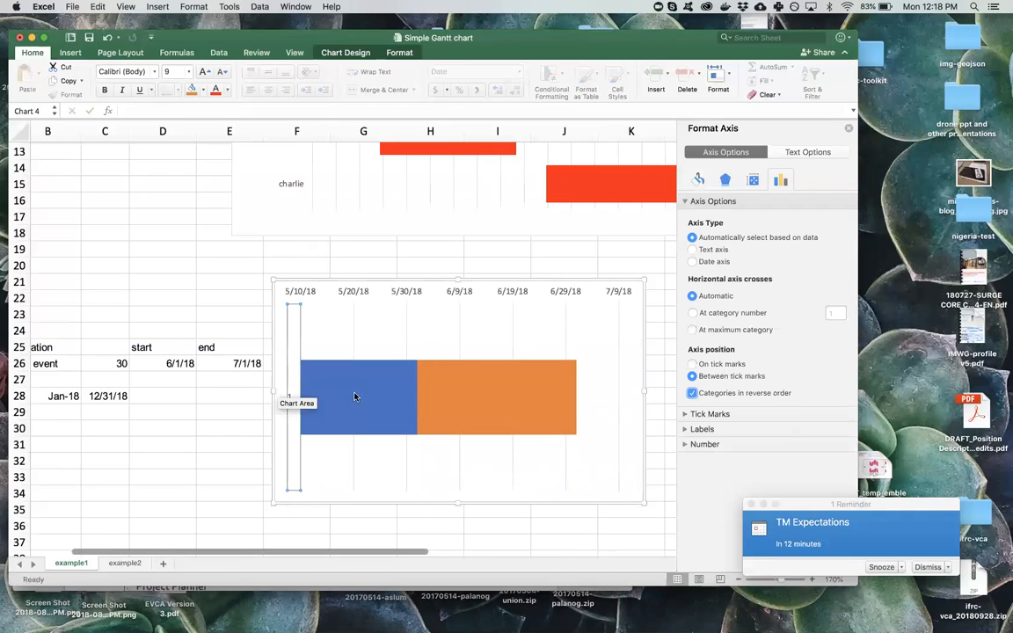
pyautogui.click(194, 444)
# Add data labels to the start series in the new chart.
pyautogui.click(307, 387)
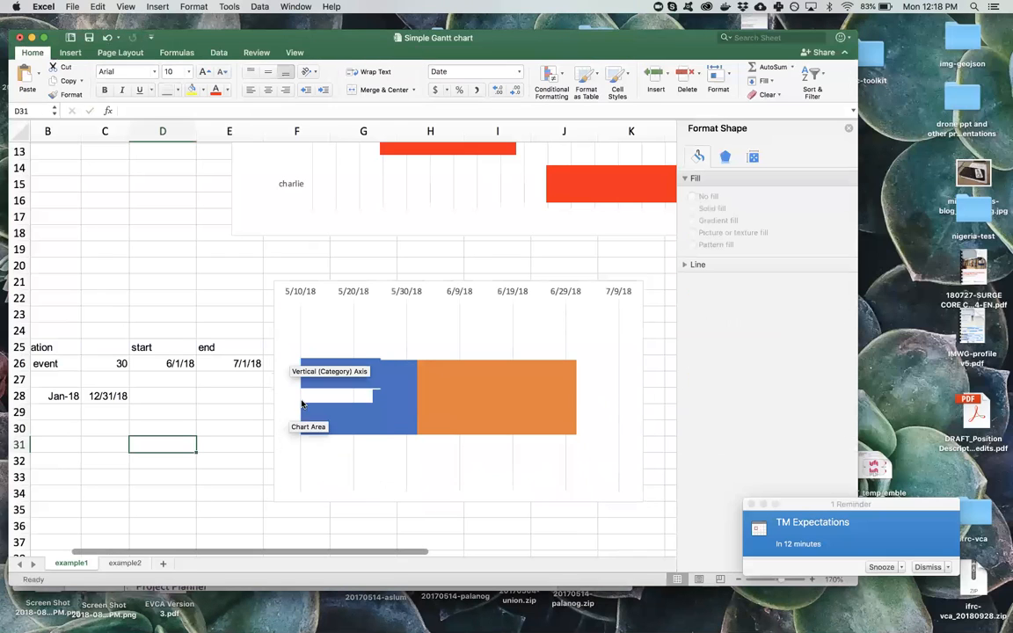
pyautogui.rightClick(317, 396)
pyautogui.click(373, 499)
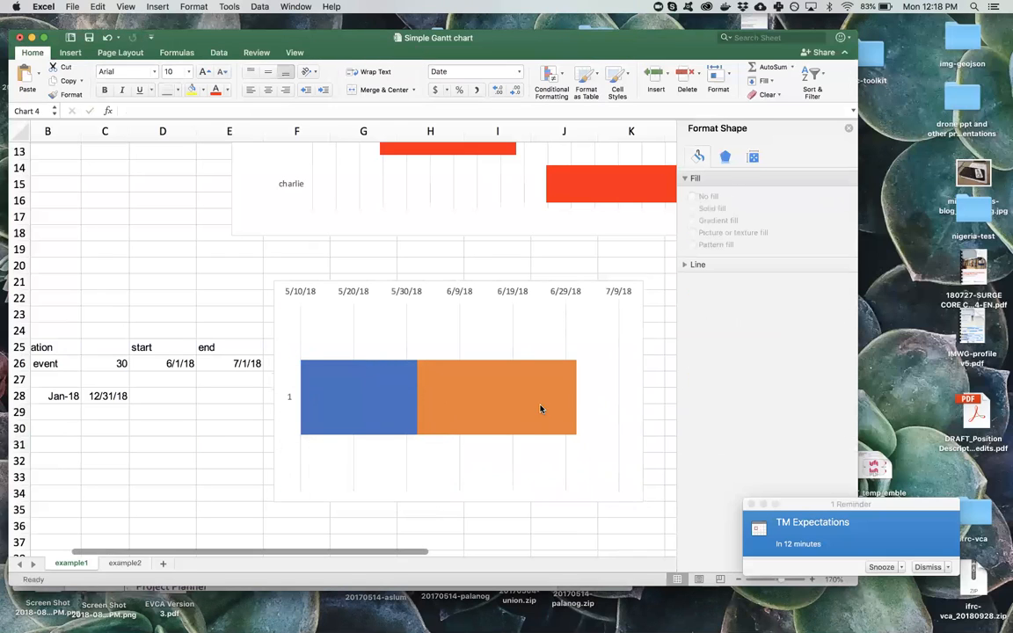
pyautogui.rightClick(350, 407)
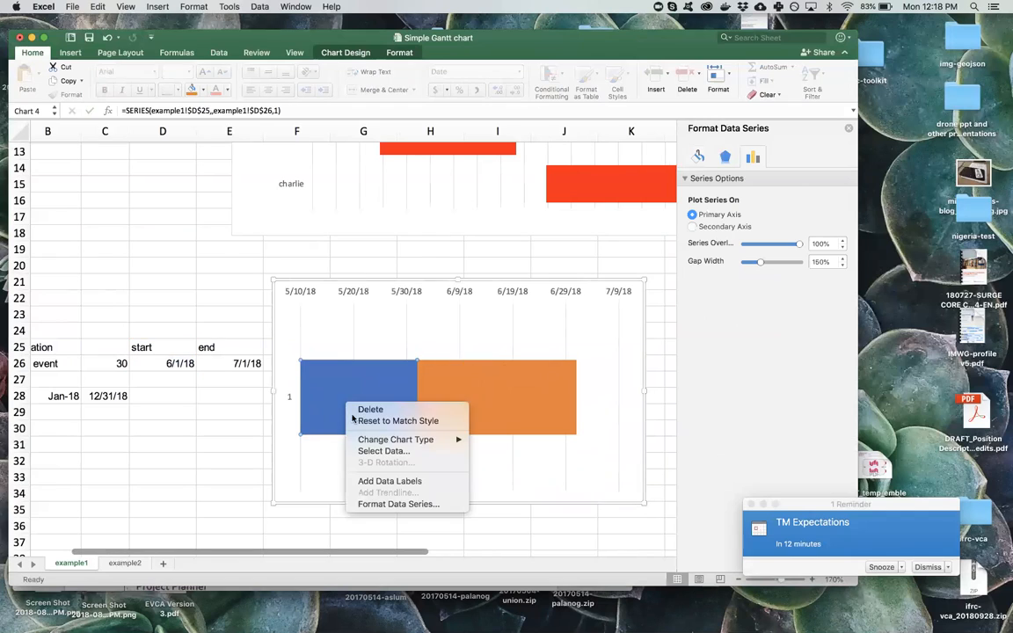
pyautogui.click(396, 502)
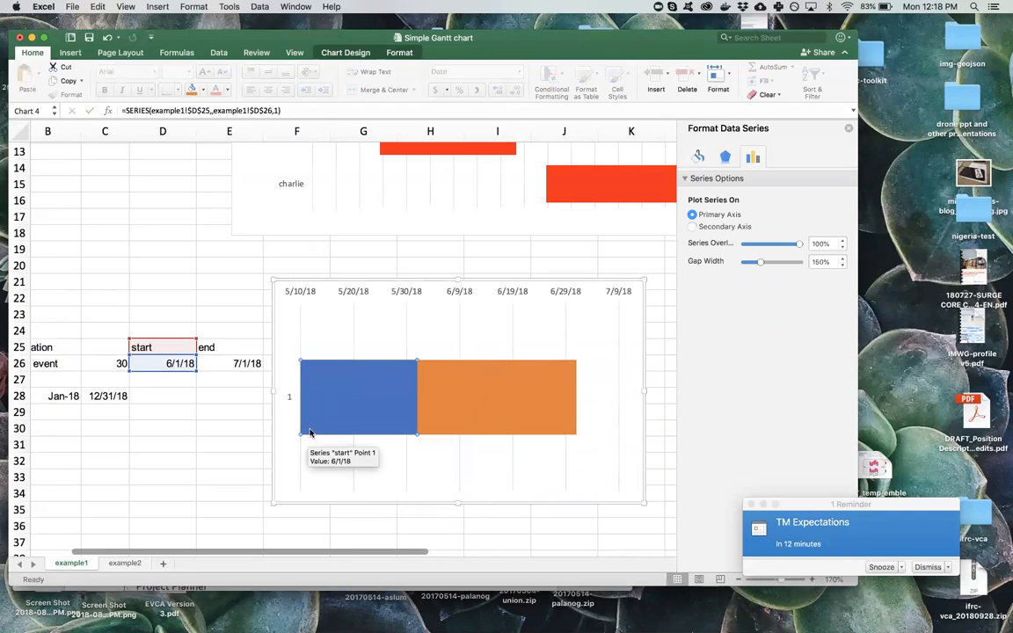
pyautogui.rightClick(324, 396)
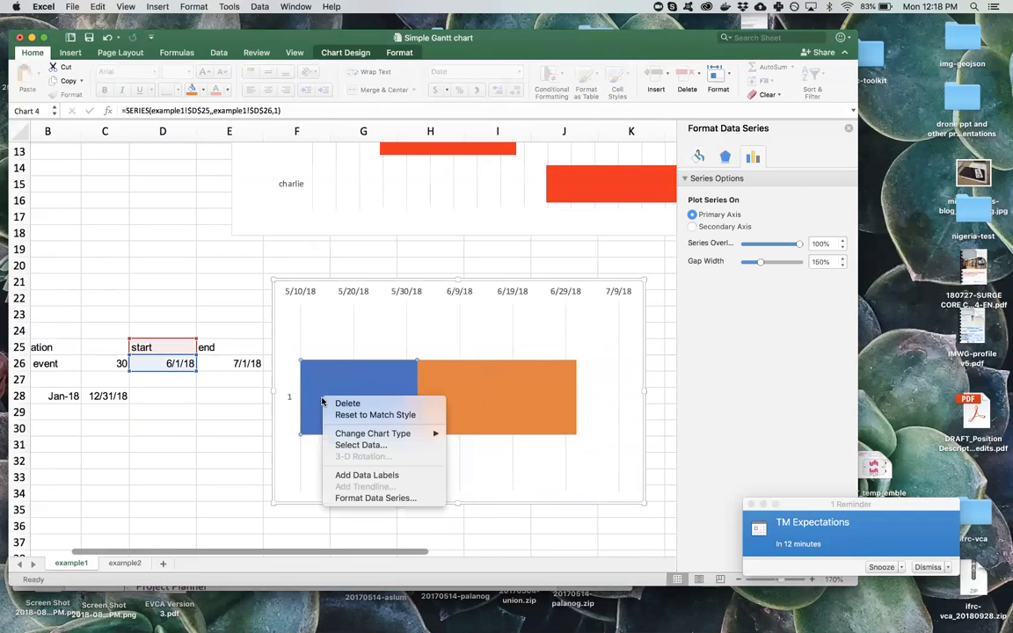
pyautogui.click(386, 477)
# Use the event name in cell B26 as the category axis label of the new chart.
pyautogui.rightClick(355, 415)
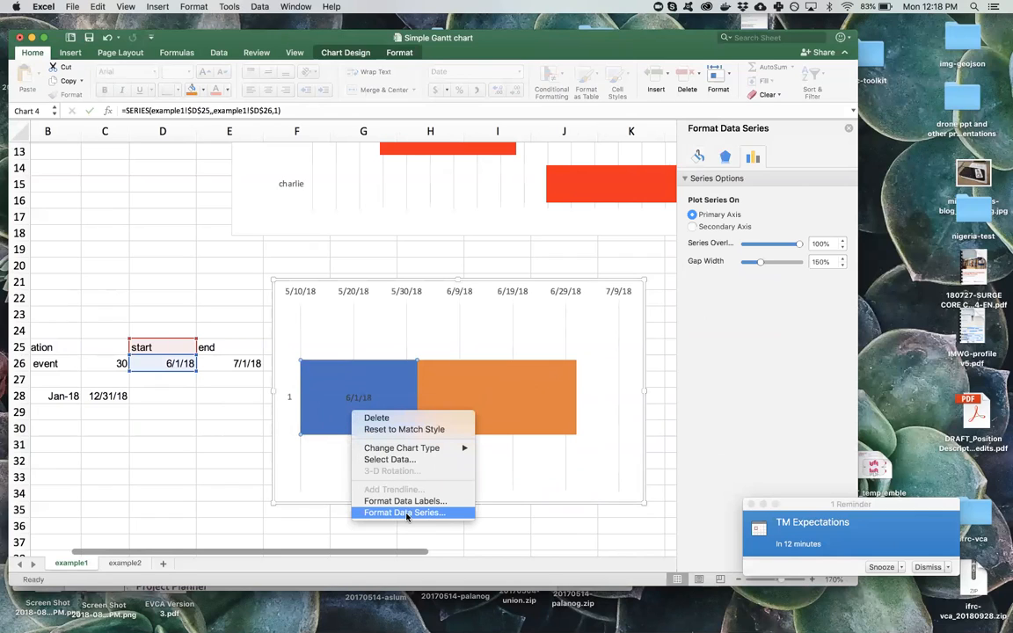
pyautogui.click(390, 459)
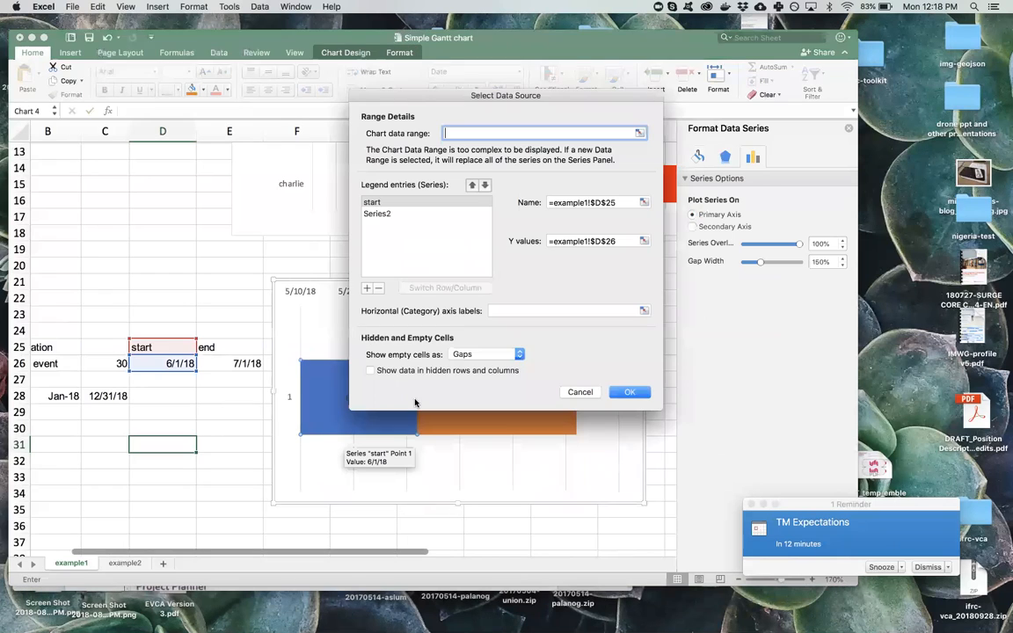
pyautogui.click(527, 309)
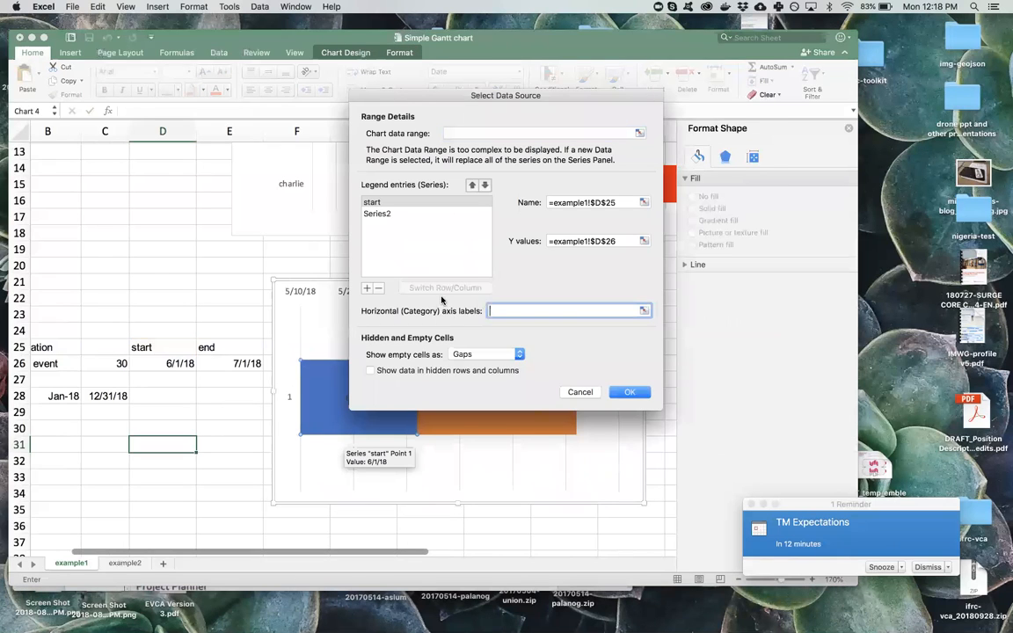
pyautogui.click(643, 310)
pyautogui.click(47, 363)
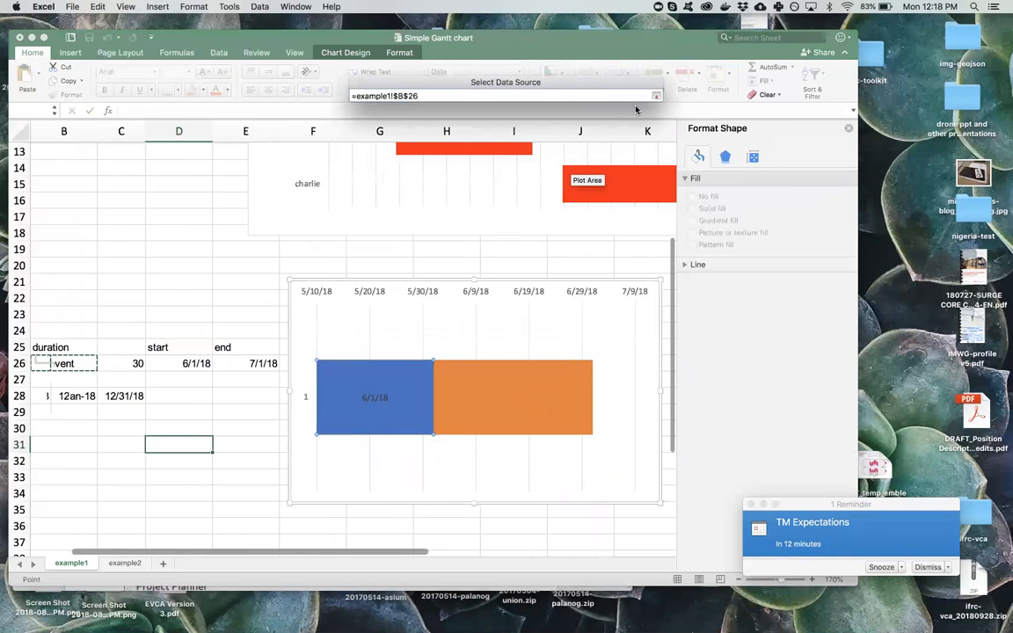
pyautogui.click(656, 95)
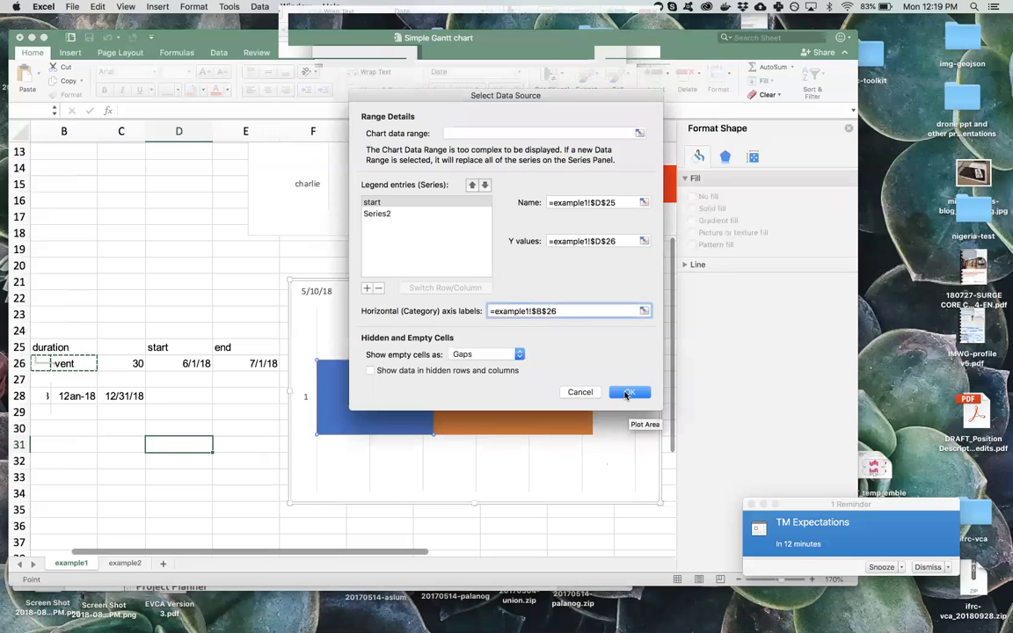
pyautogui.click(630, 390)
# Delete the data label from the start bar.
pyautogui.click(394, 400)
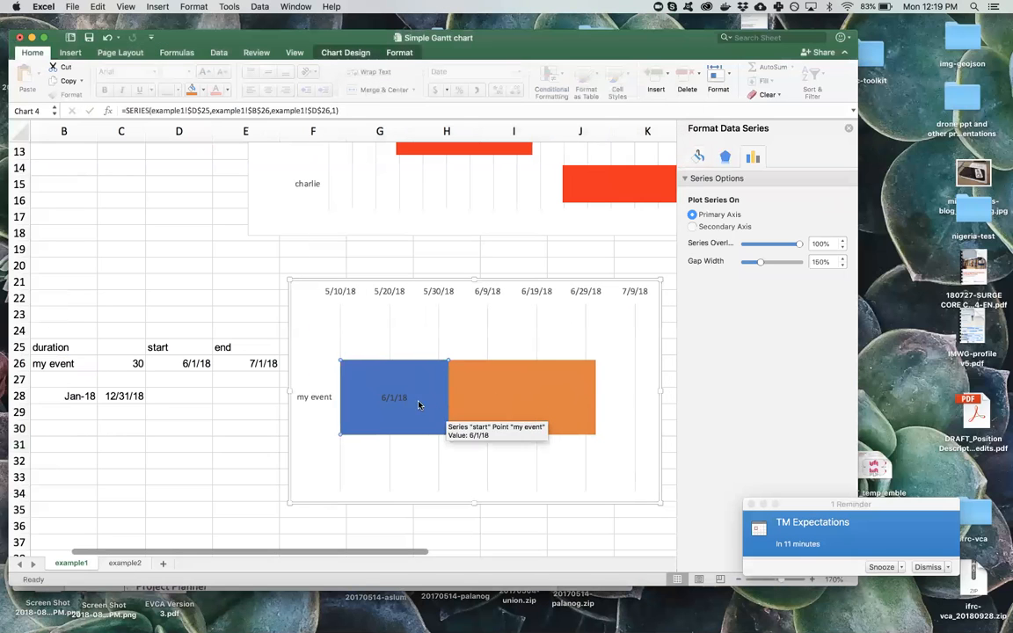
pyautogui.click(395, 399)
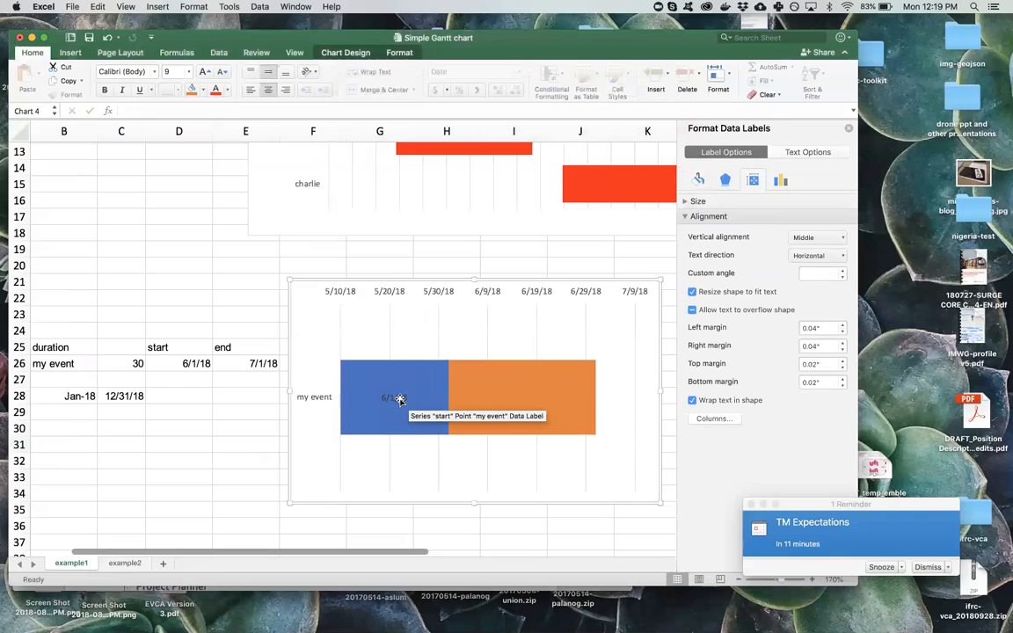
pyautogui.press('Delete')
# Hide the start bar in the new chart by setting its series to no fill.
pyautogui.click(357, 384)
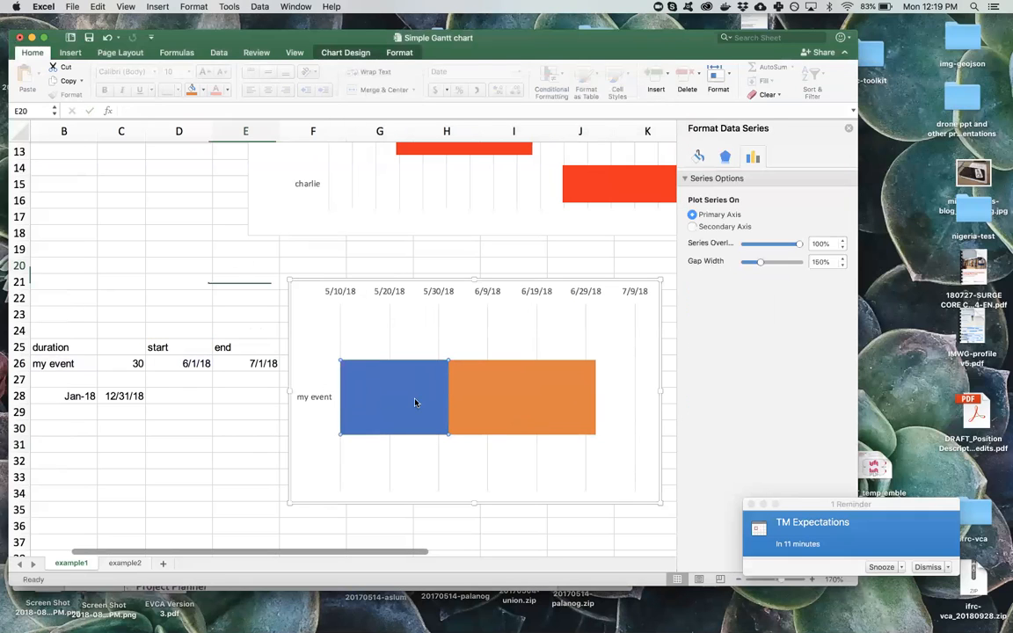
pyautogui.rightClick(377, 398)
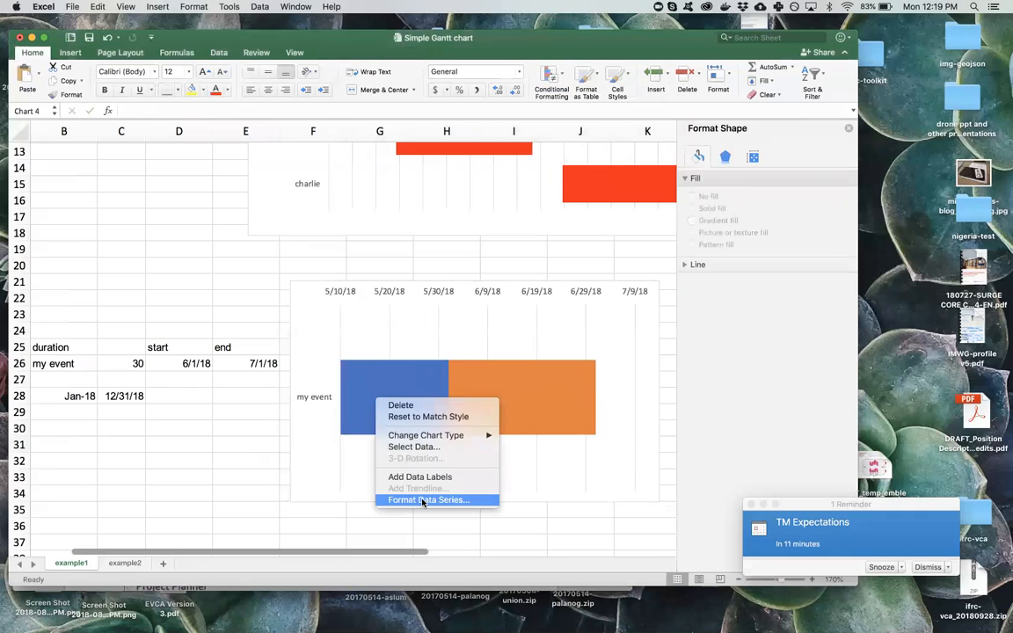
pyautogui.rightClick(369, 400)
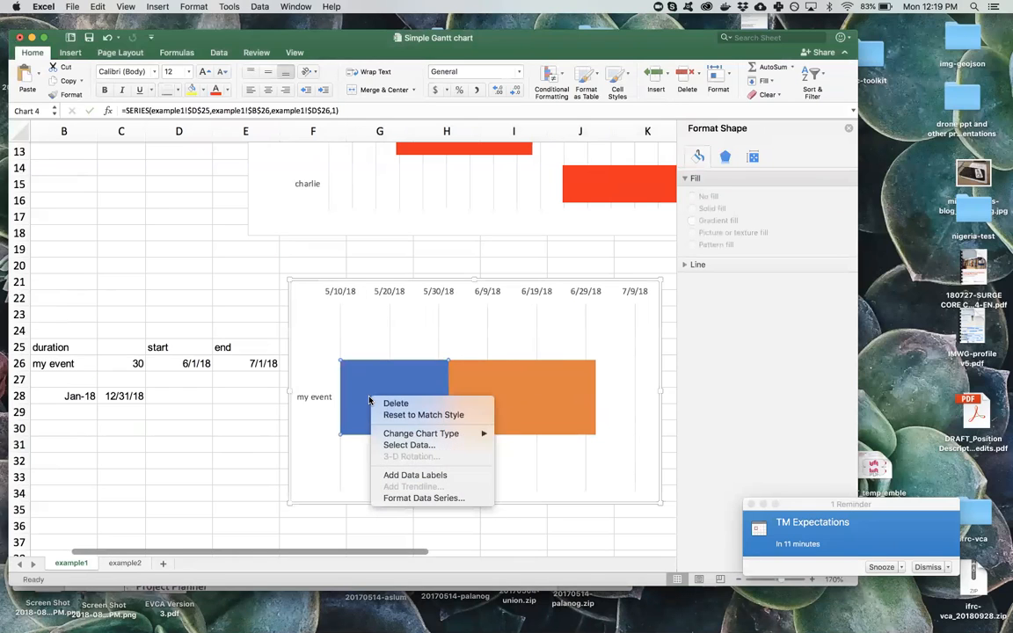
pyautogui.click(430, 501)
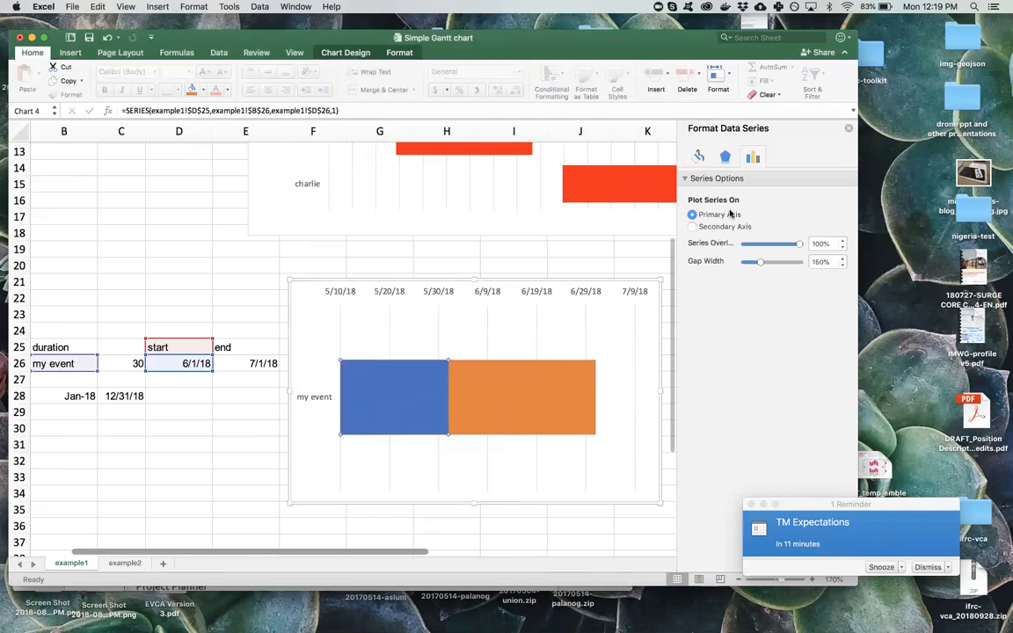
pyautogui.click(698, 157)
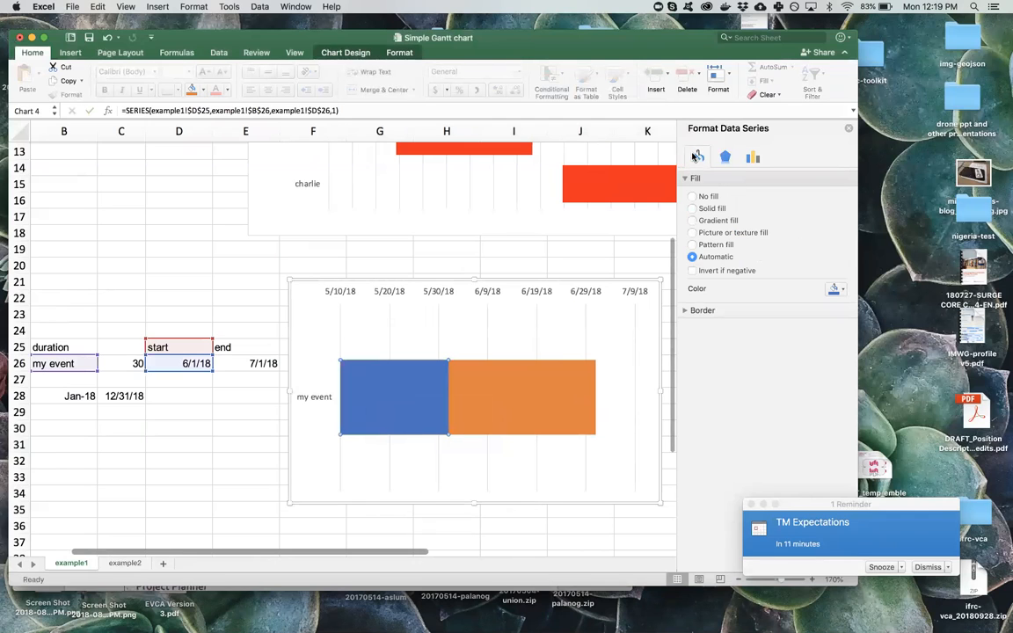
pyautogui.click(692, 196)
pyautogui.click(245, 476)
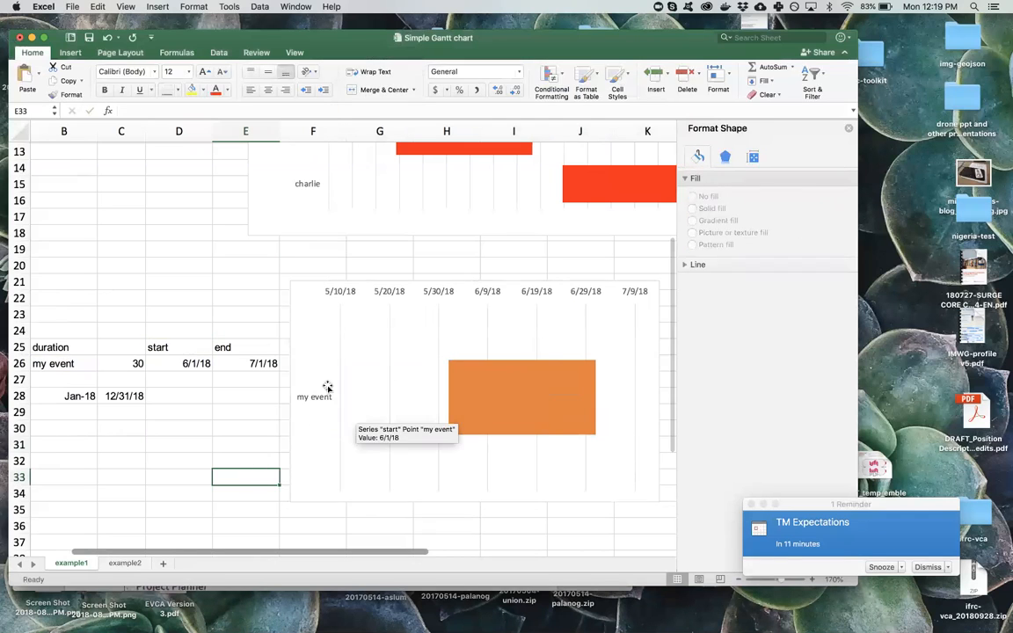
# Format the year's start and end dates in B28:C28 as General to show their serial numbers.
pyautogui.click(86, 395)
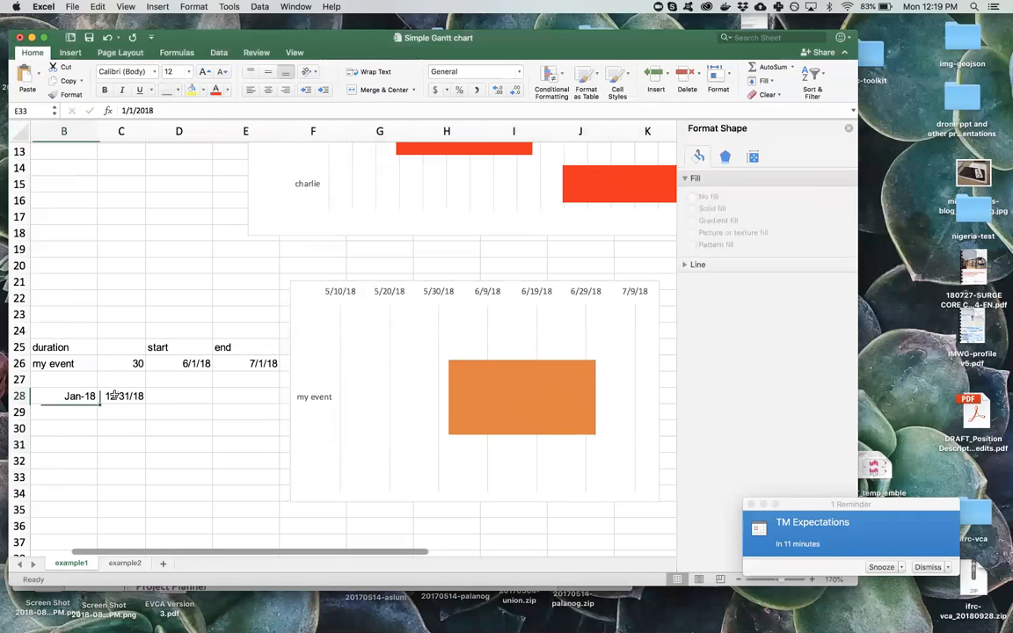
pyautogui.moveTo(114, 395); pyautogui.dragTo(124, 395)
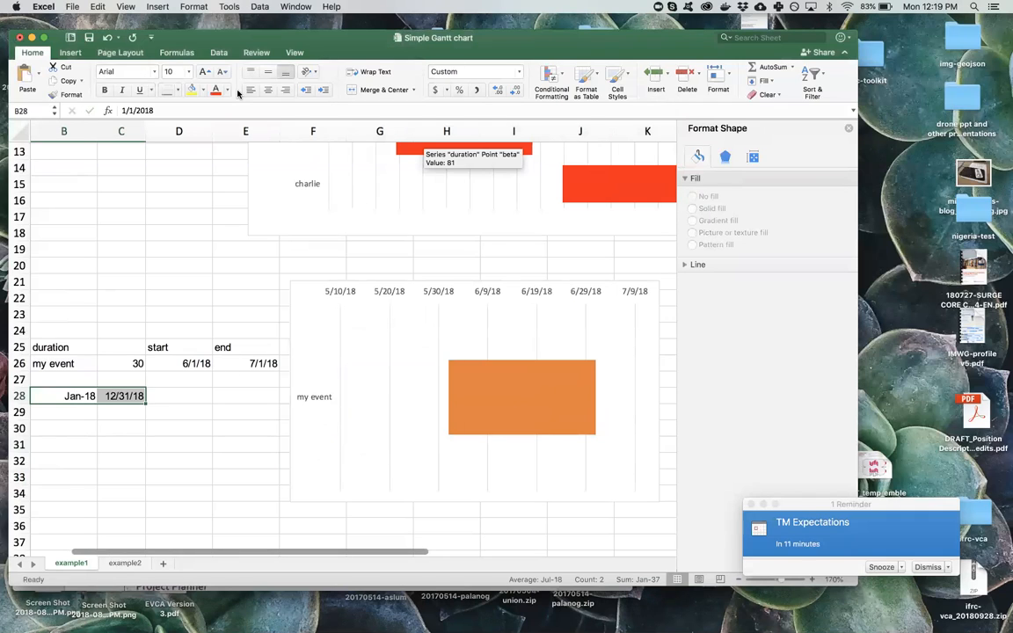
pyautogui.click(518, 71)
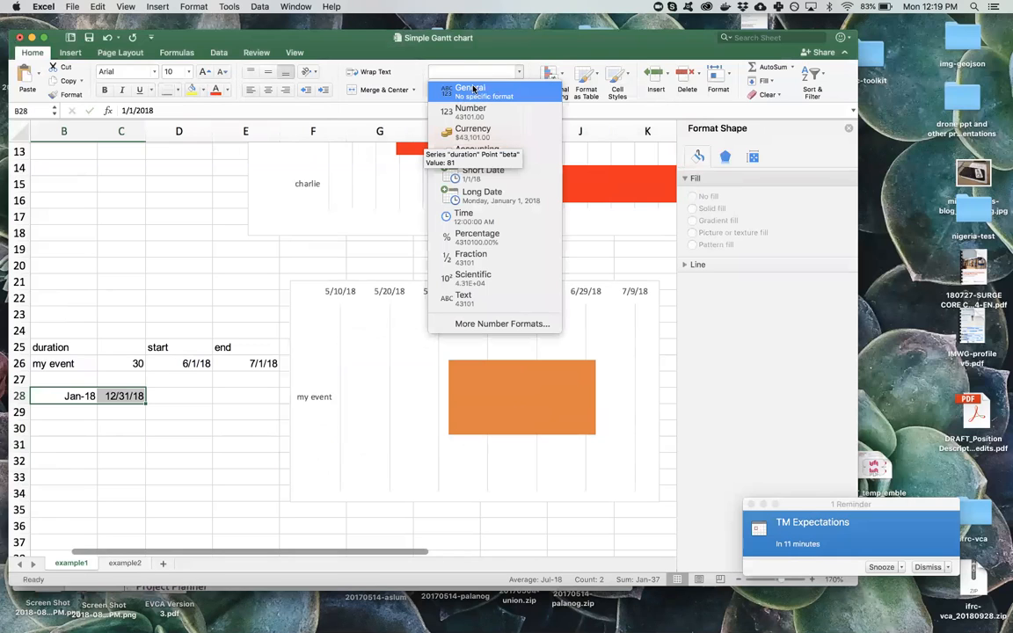
pyautogui.click(482, 96)
pyautogui.click(116, 440)
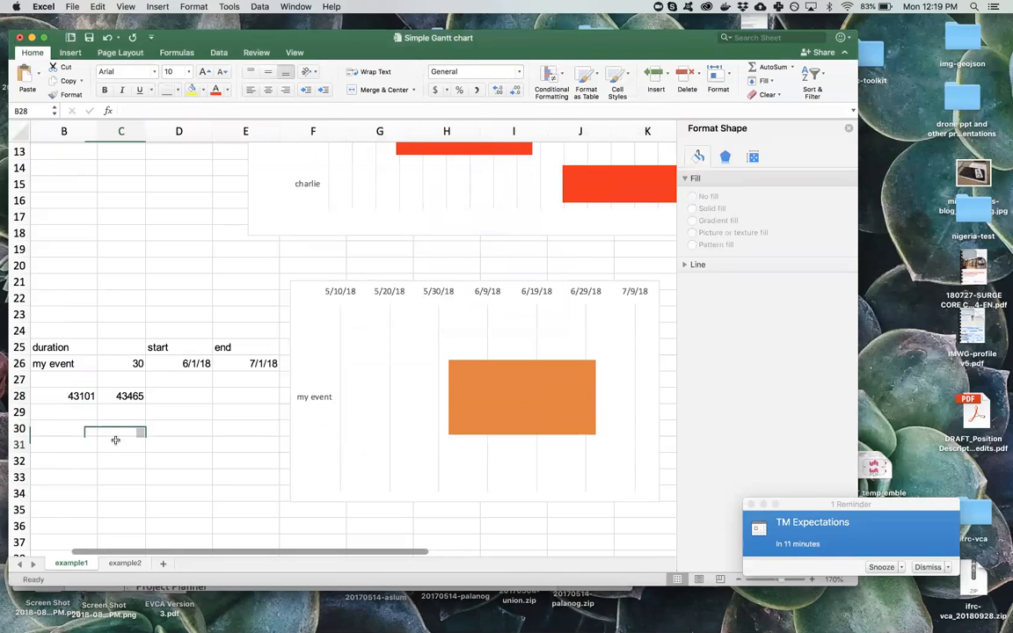
# Set the new chart's date axis bounds to a minimum of 43101 and a maximum of 43465.
pyautogui.click(346, 293)
pyautogui.rightClick(347, 294)
pyautogui.click(364, 374)
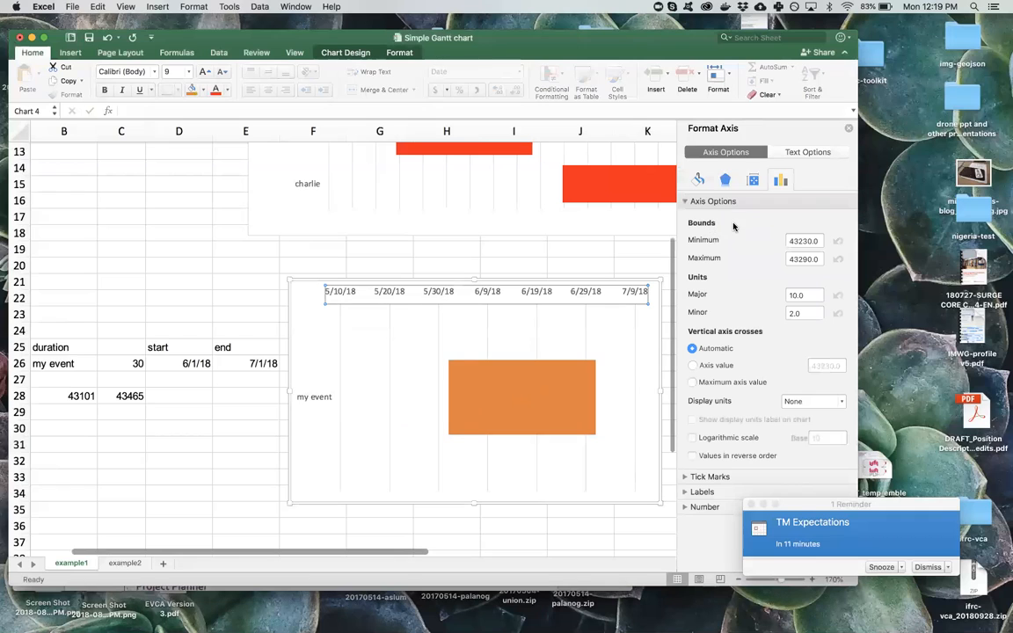
pyautogui.click(817, 241)
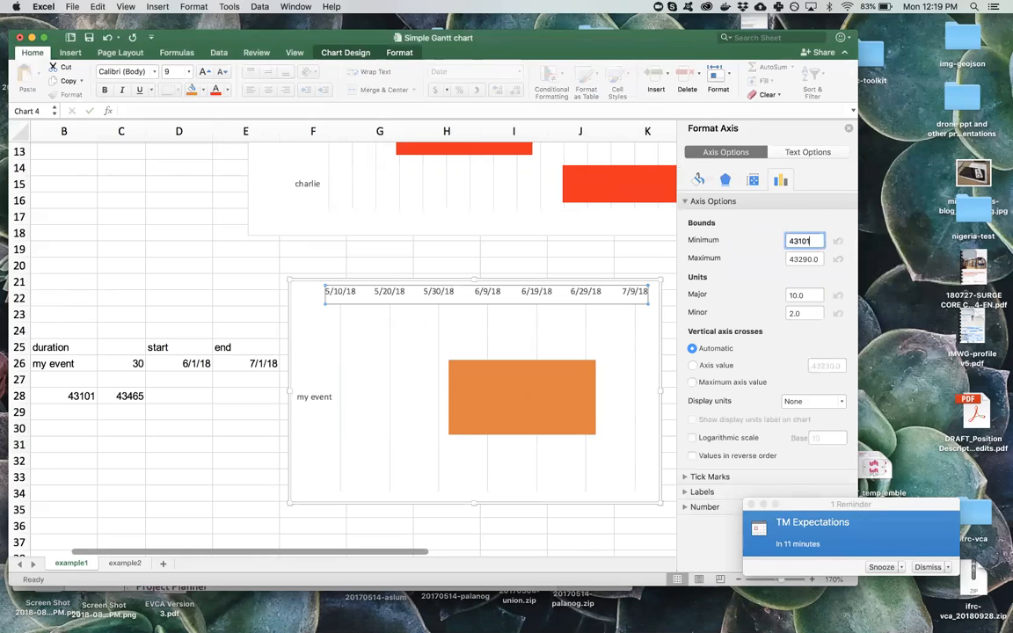
pyautogui.click(808, 259)
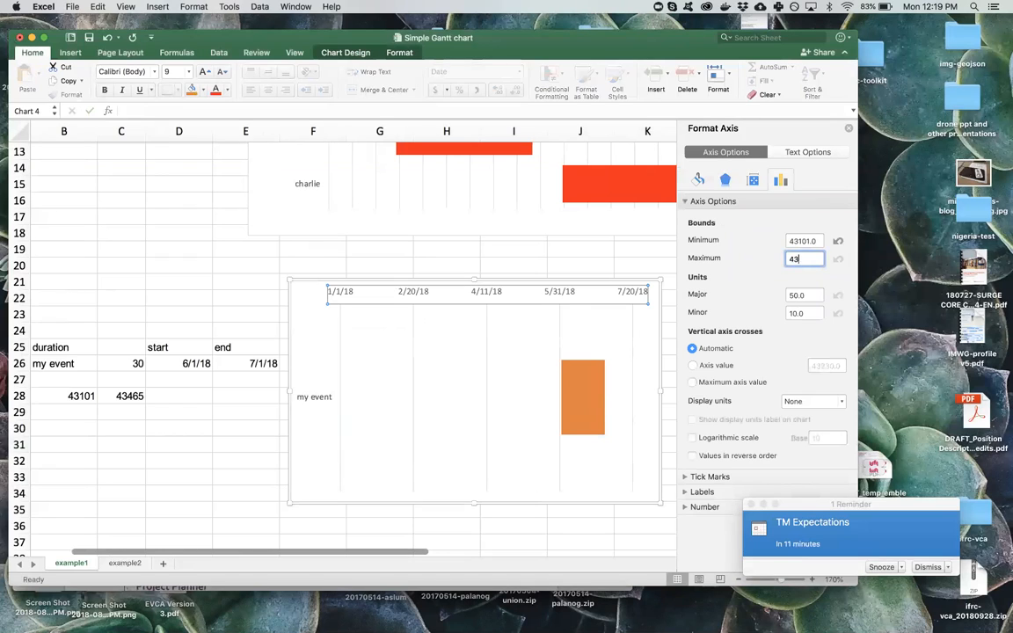
pyautogui.press('Return')
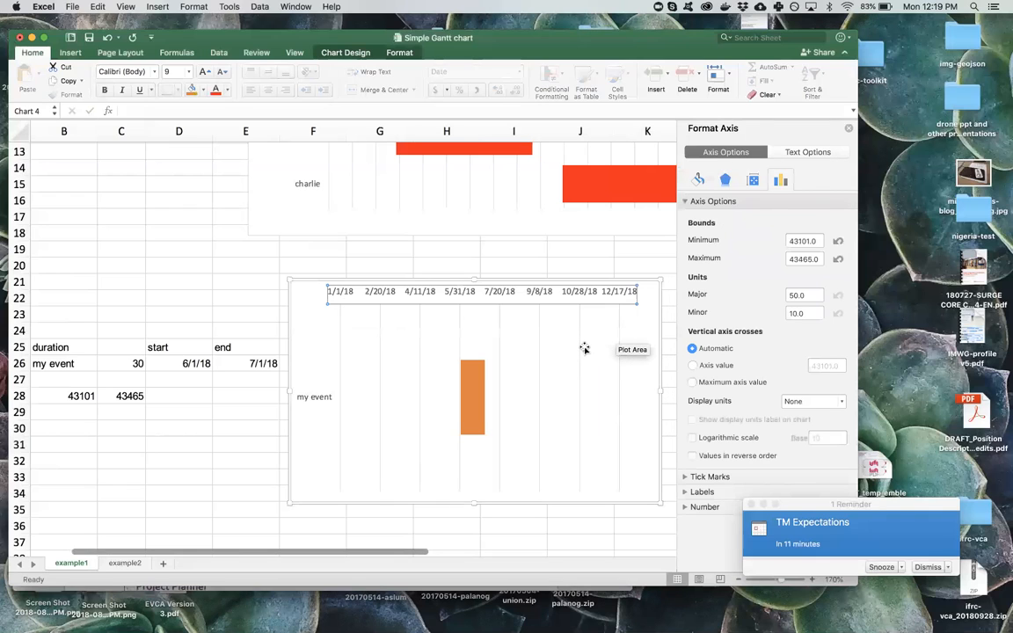
# Try major units of 28 and 8 on the new chart's date axis.
pyautogui.moveTo(808, 296); pyautogui.dragTo(780, 297)
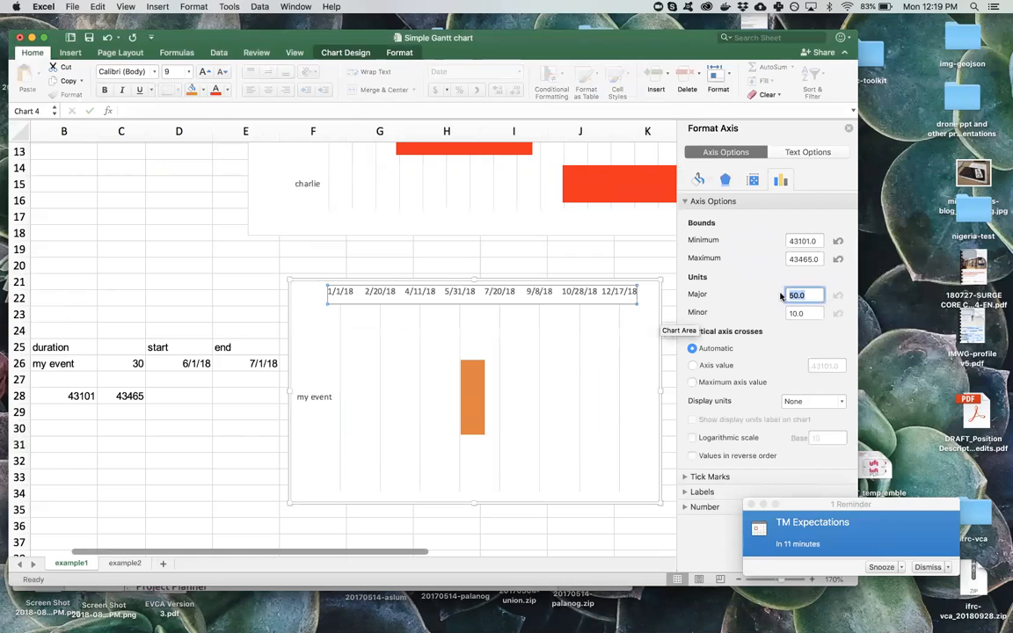
pyautogui.write('28')
pyautogui.press('Return')
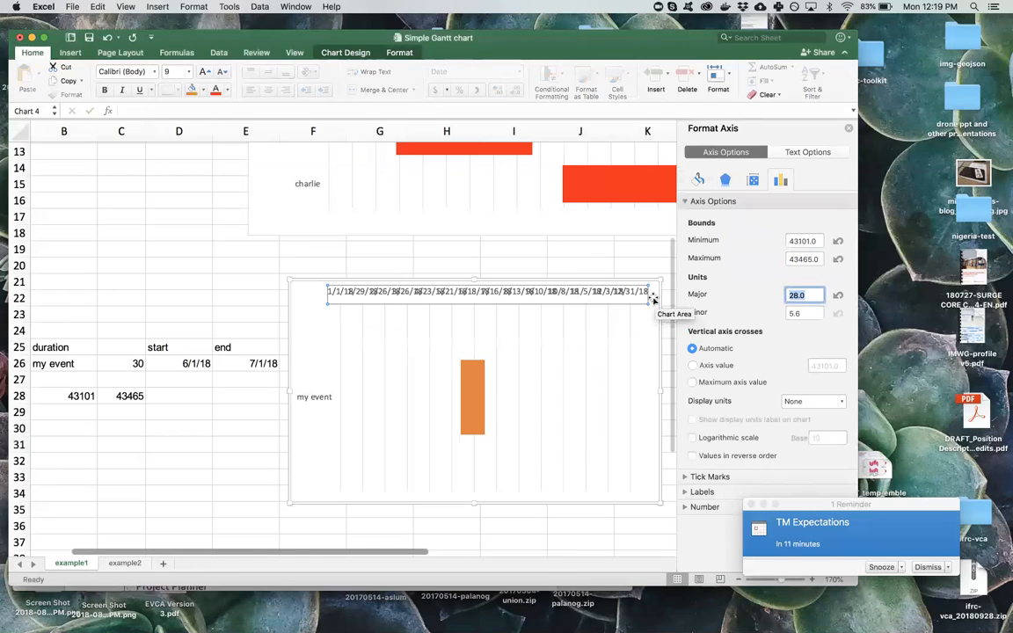
pyautogui.write('8')
pyautogui.press('Return')
# Set the date axis major unit to 56 and deselect the chart.
pyautogui.press('BackSpace')
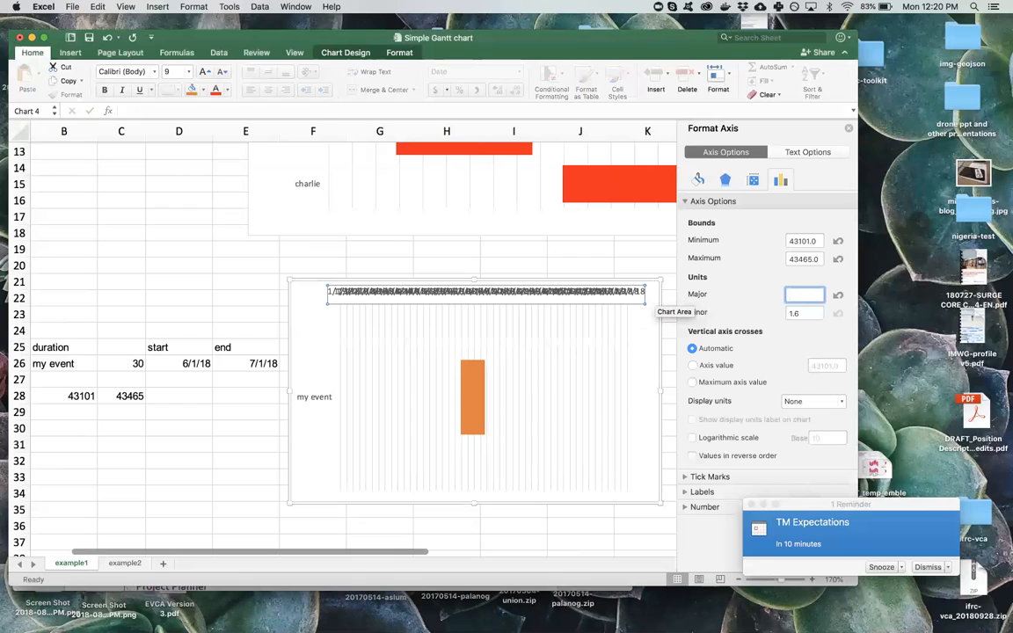
pyautogui.write('56')
pyautogui.press('Return')
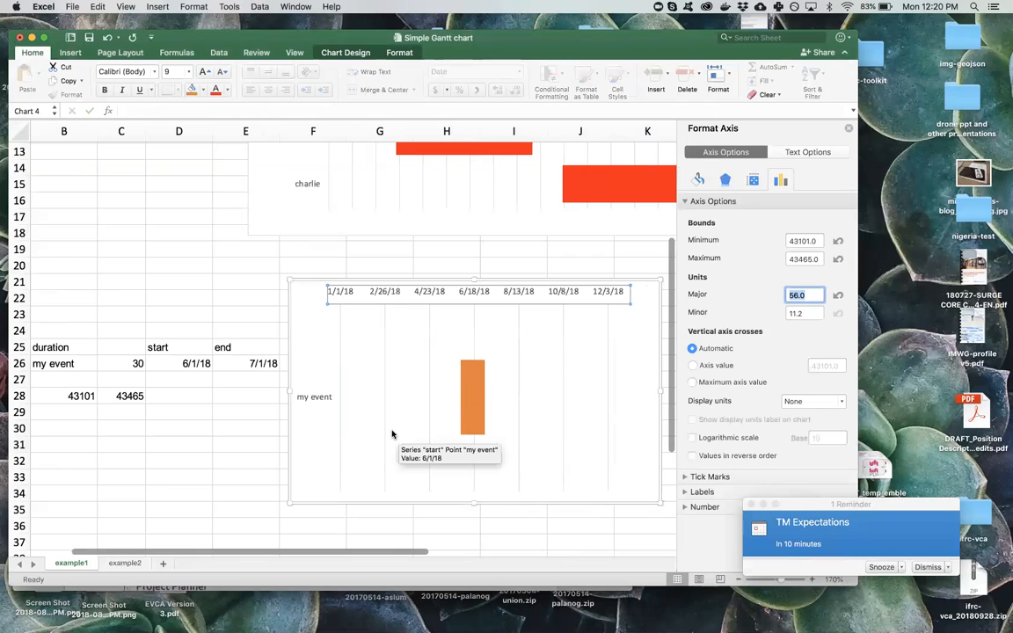
pyautogui.click(216, 425)
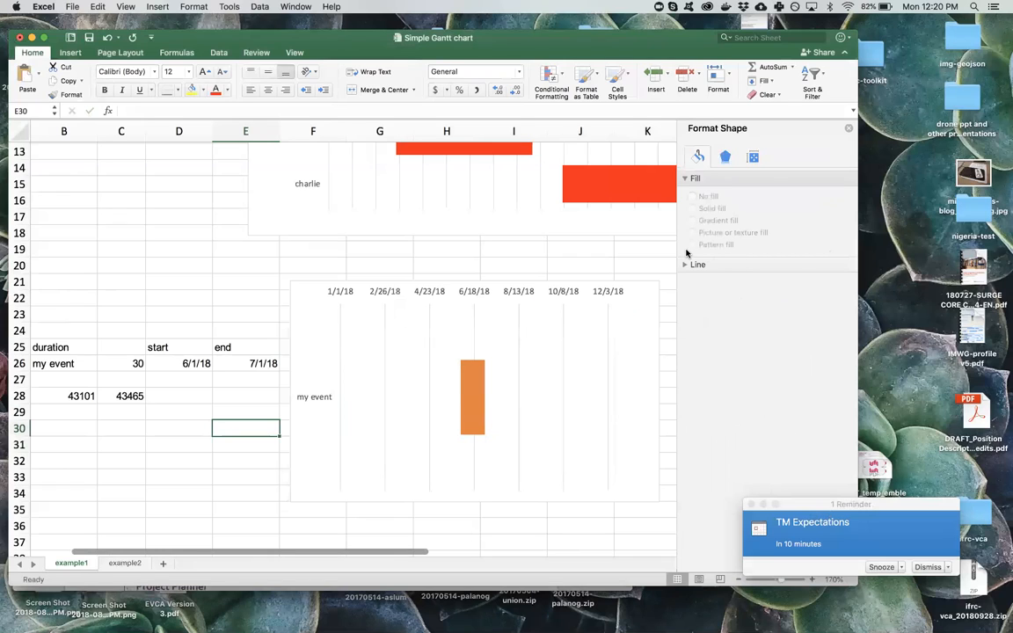
# Select the new chart's date axis and close the meeting reminder window without dismissing the reminders.
pyautogui.click(233, 269)
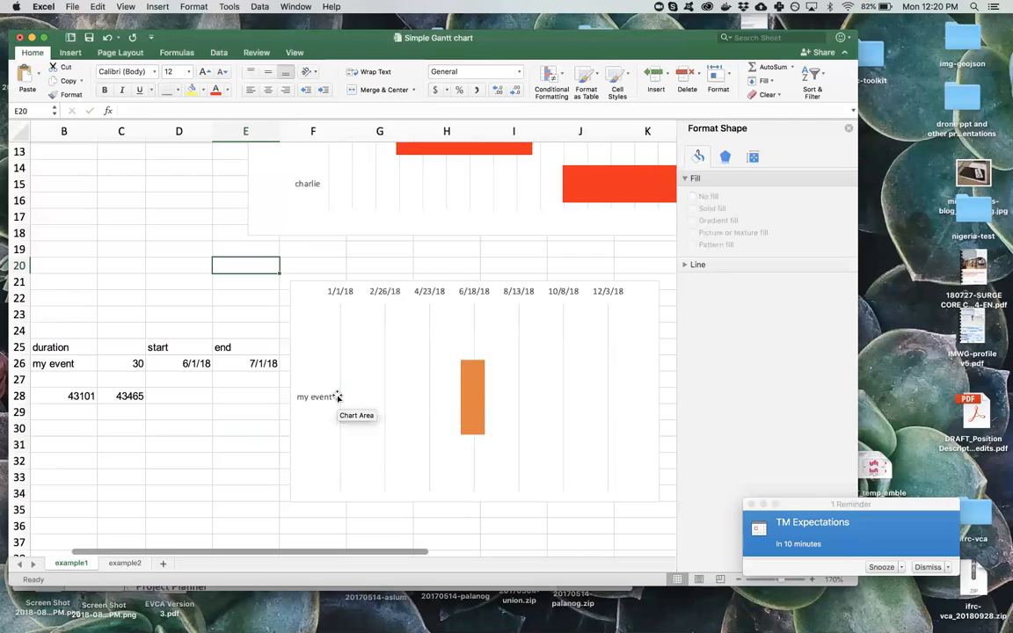
pyautogui.click(344, 292)
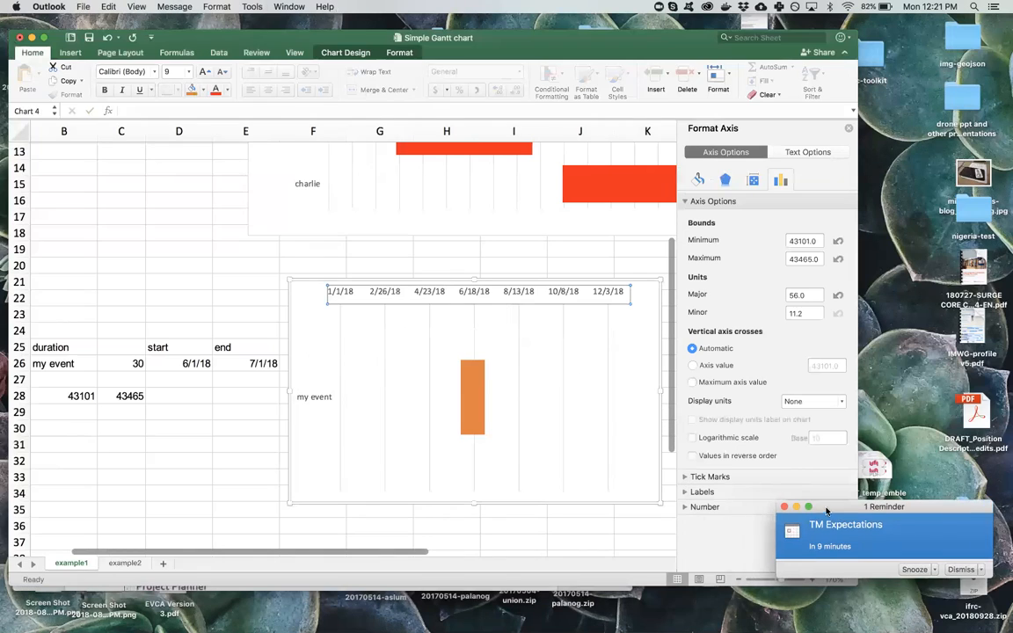
pyautogui.click(785, 508)
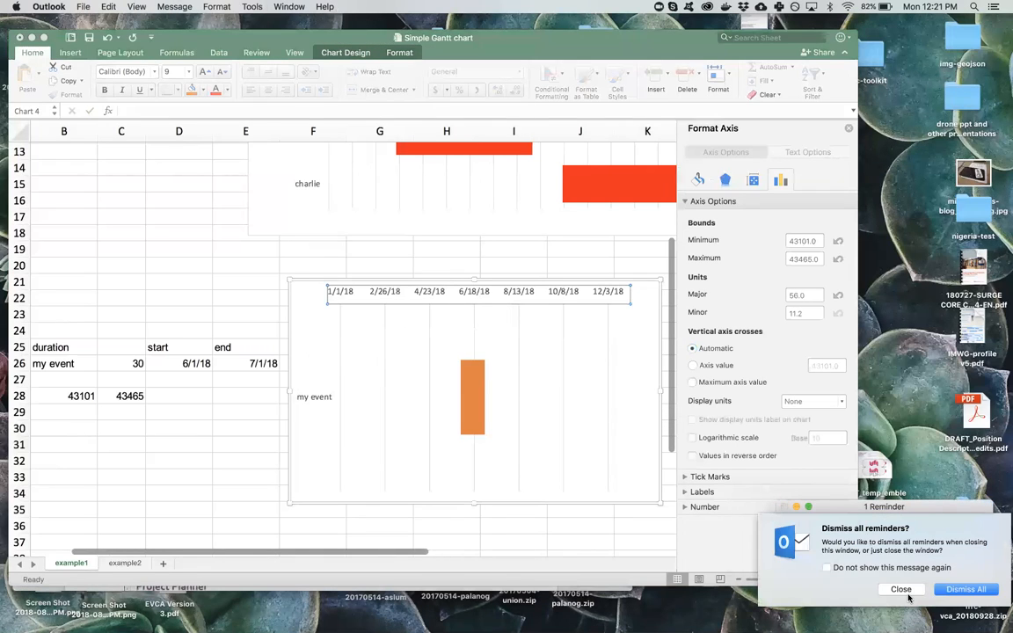
pyautogui.click(906, 598)
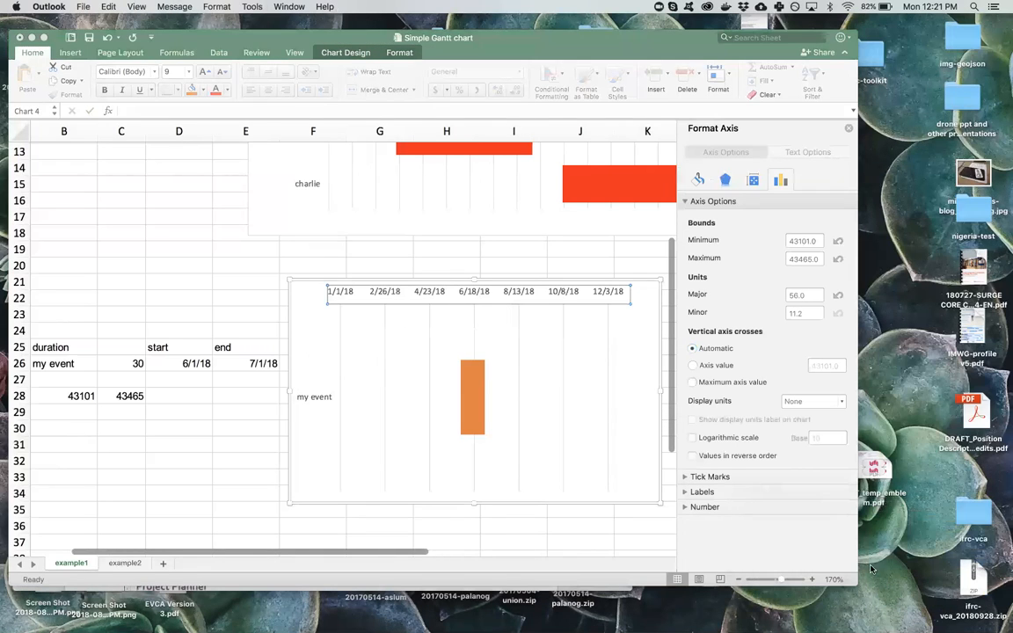
# Examine the label position and number format settings of the new chart's date axis.
pyautogui.click(685, 492)
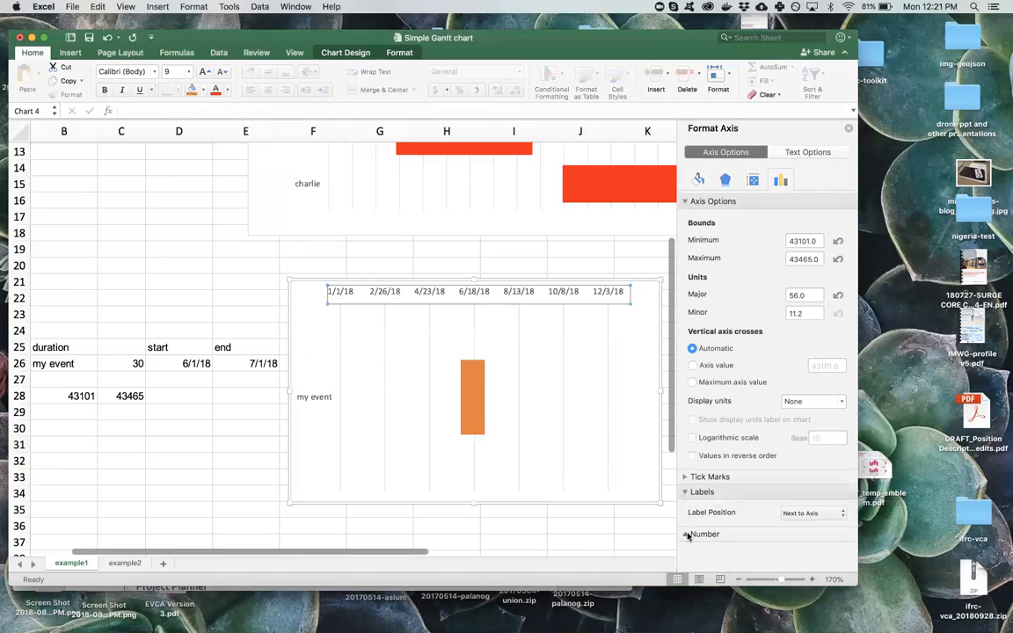
pyautogui.click(687, 534)
pyautogui.scroll(-3, 699, 527)
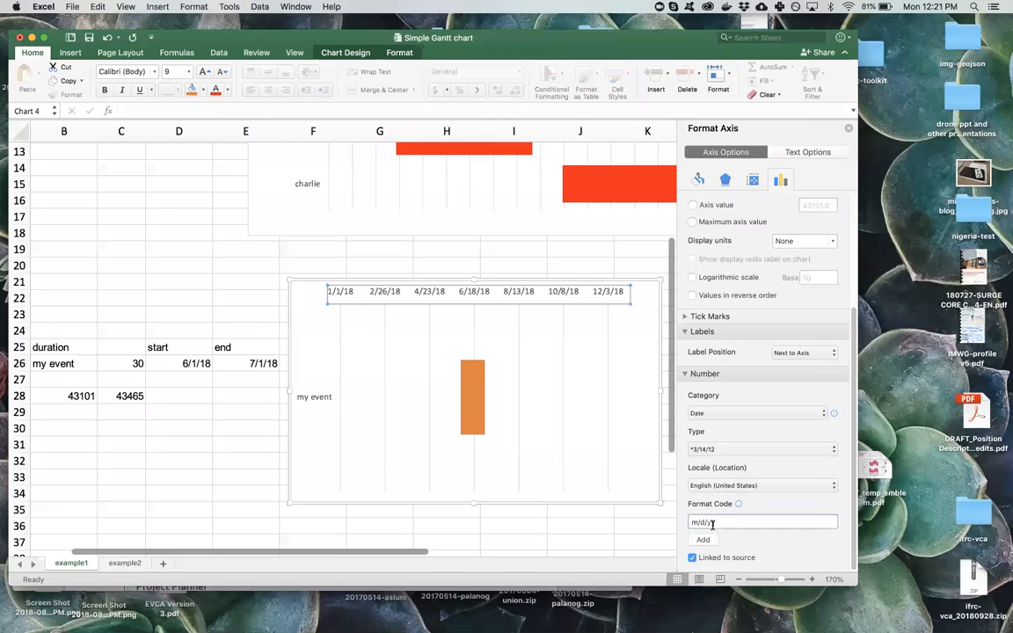
pyautogui.scroll(5, 737, 538)
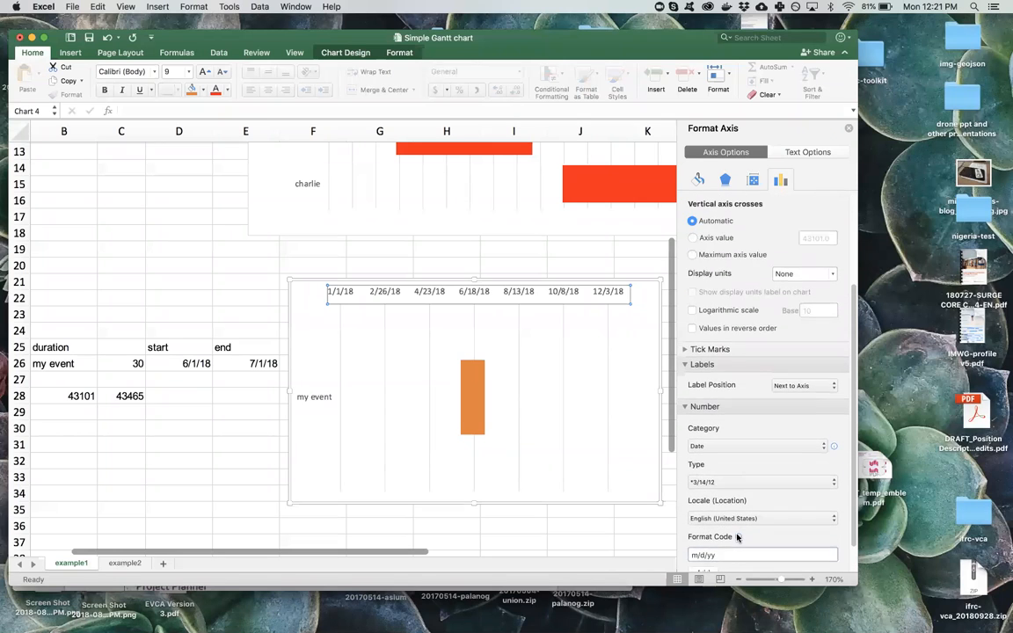
pyautogui.scroll(-5, 737, 538)
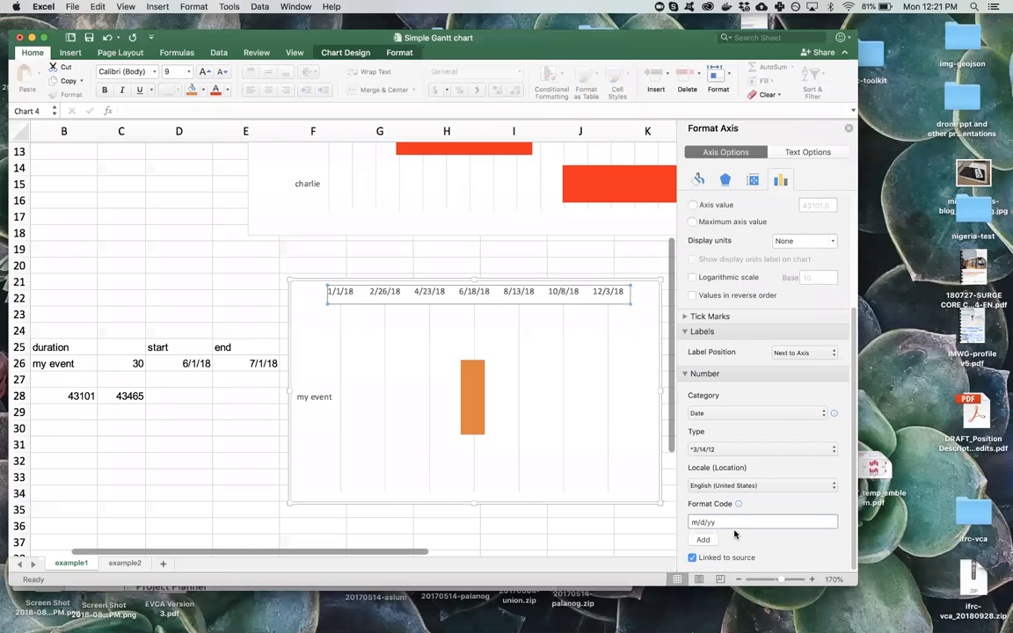
# Try unlinking the date axis's number format from its source, and restore the link.
pyautogui.click(692, 557)
pyautogui.click(693, 558)
pyautogui.scroll(6, 750, 466)
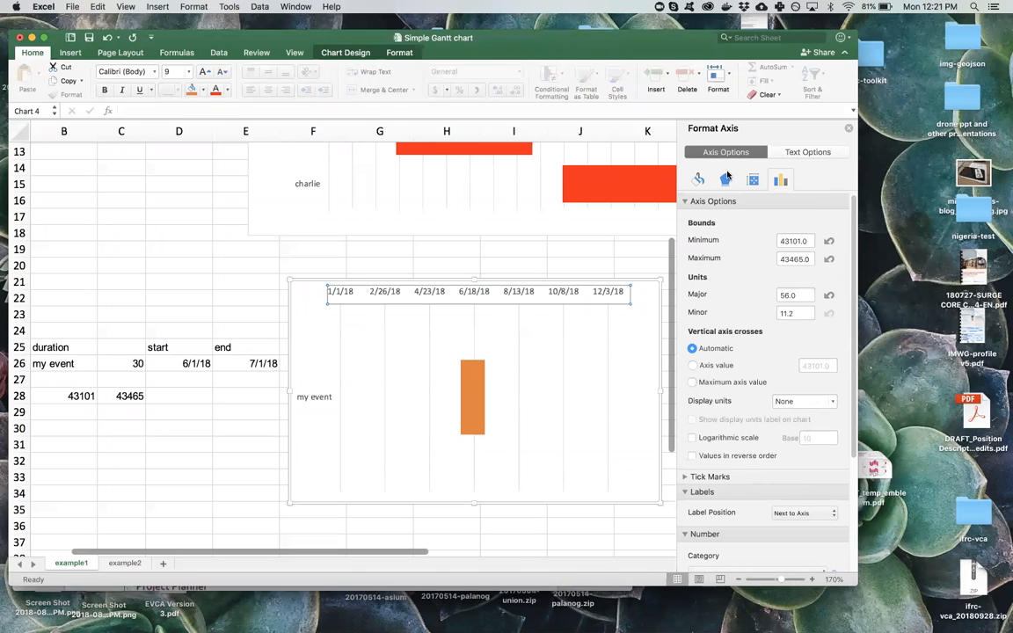
pyautogui.moveTo(223, 38); pyautogui.dragTo(226, 31)
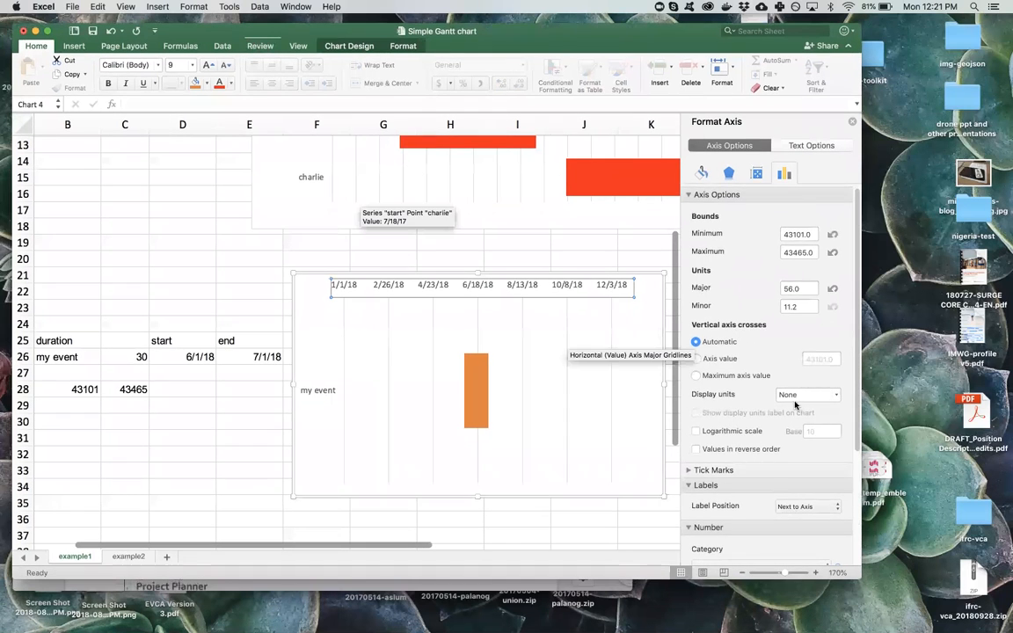
pyautogui.scroll(-4, 795, 404)
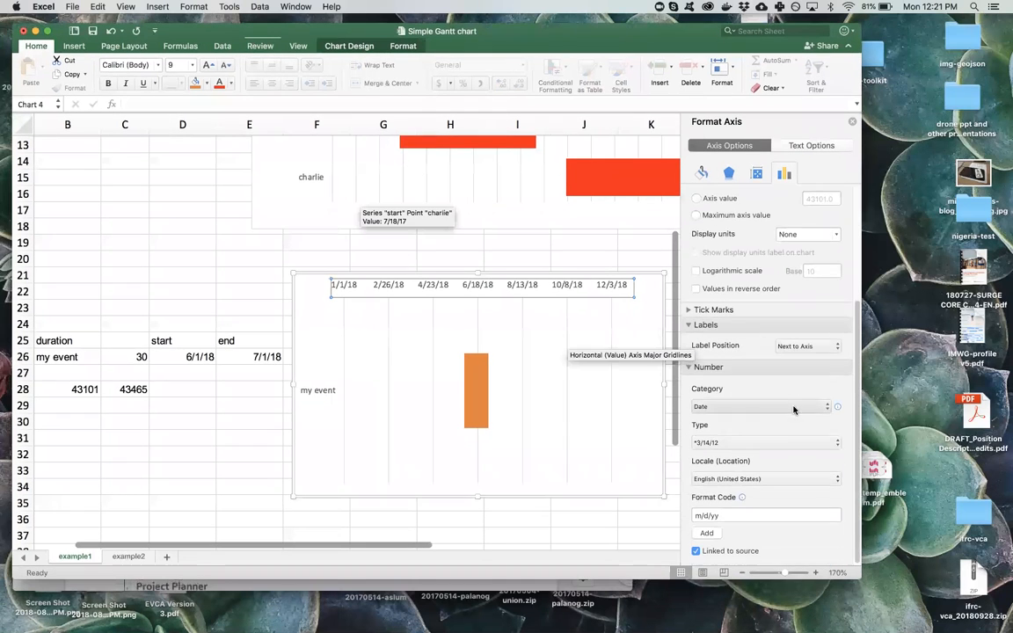
pyautogui.click(750, 552)
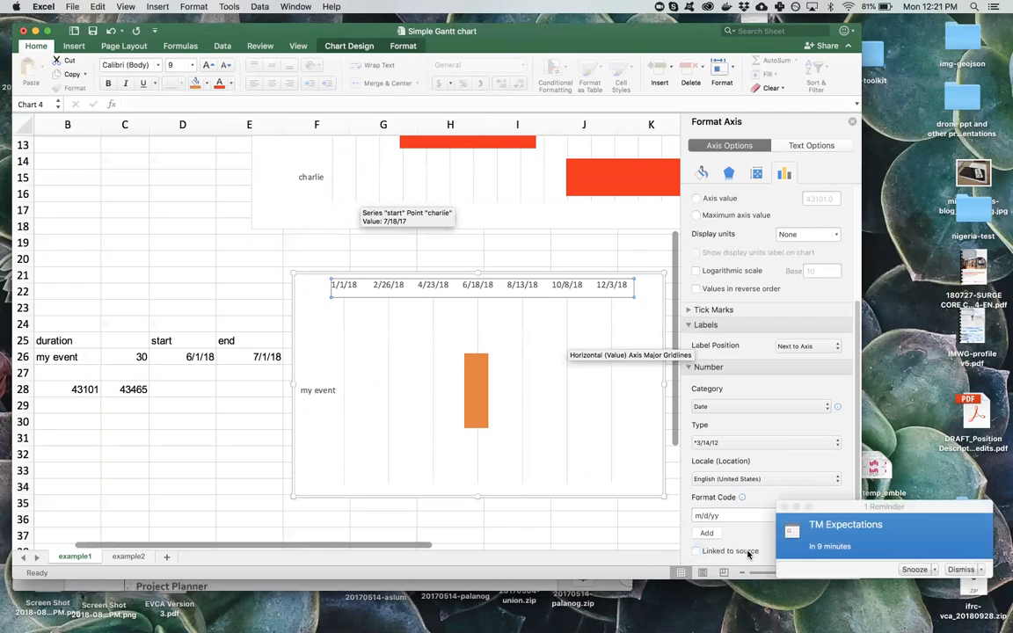
pyautogui.click(749, 552)
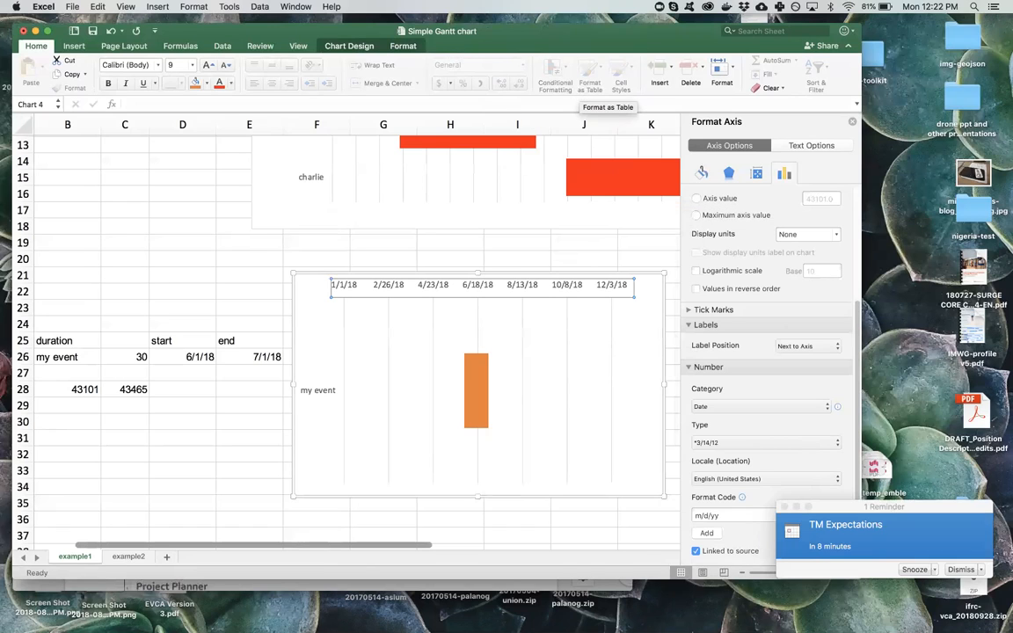
pyautogui.moveTo(327, 626)
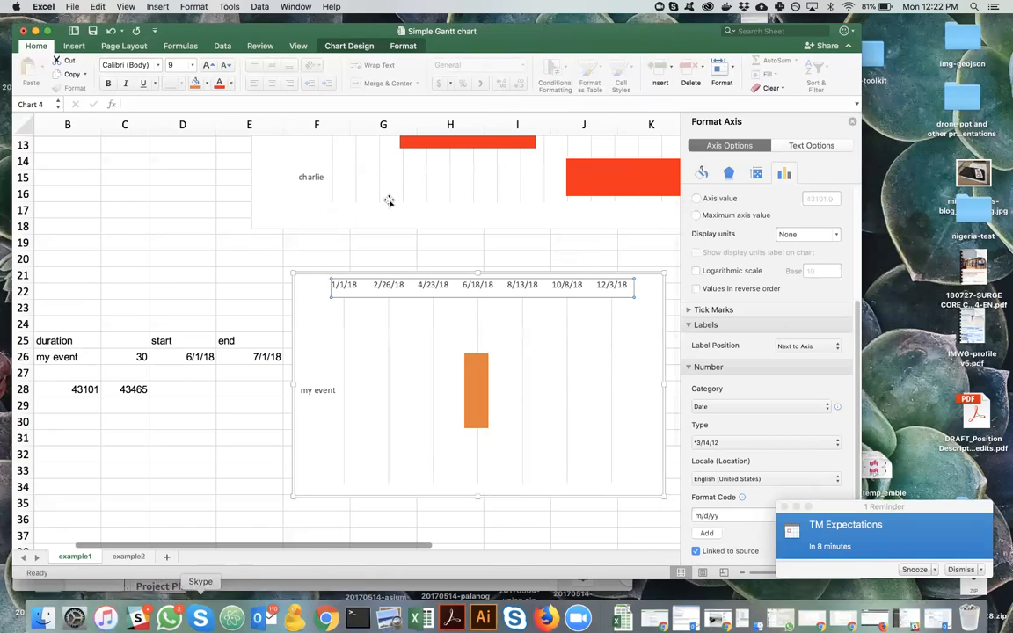
pyautogui.moveTo(263, 626)
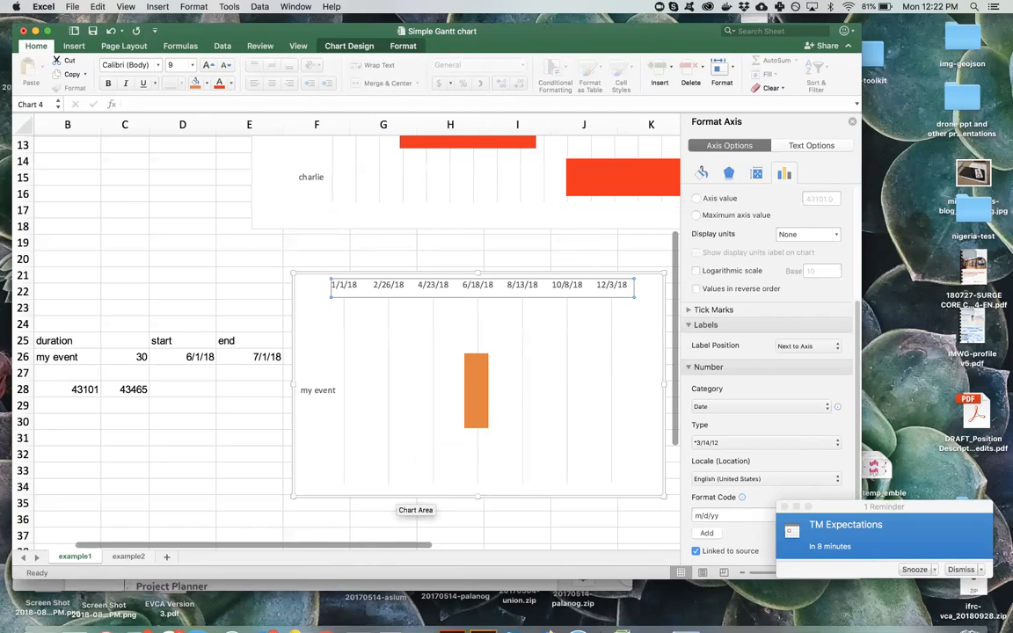
pyautogui.moveTo(176, 626)
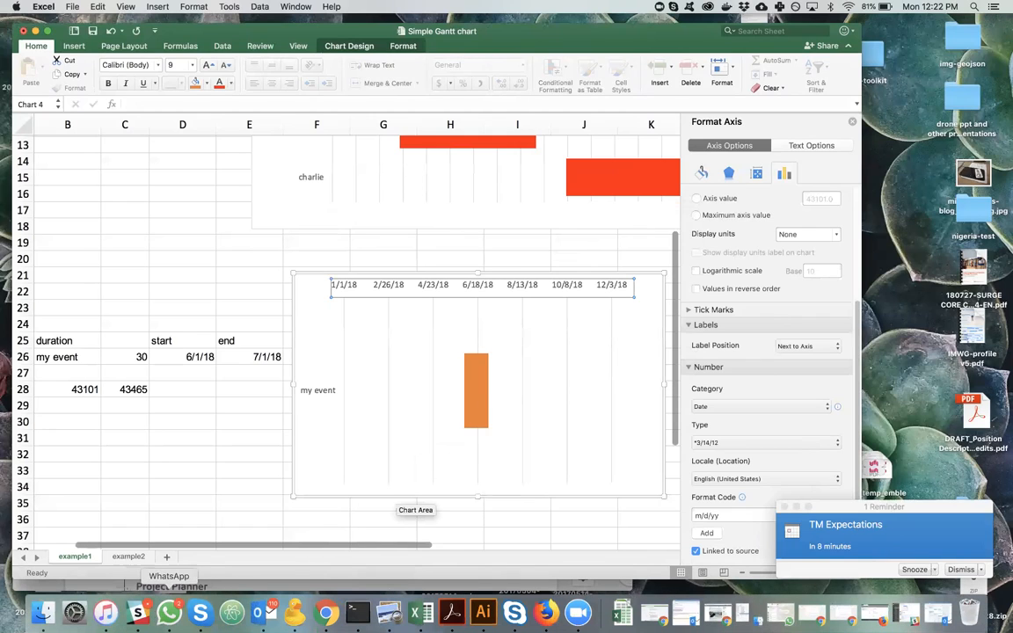
pyautogui.click(263, 613)
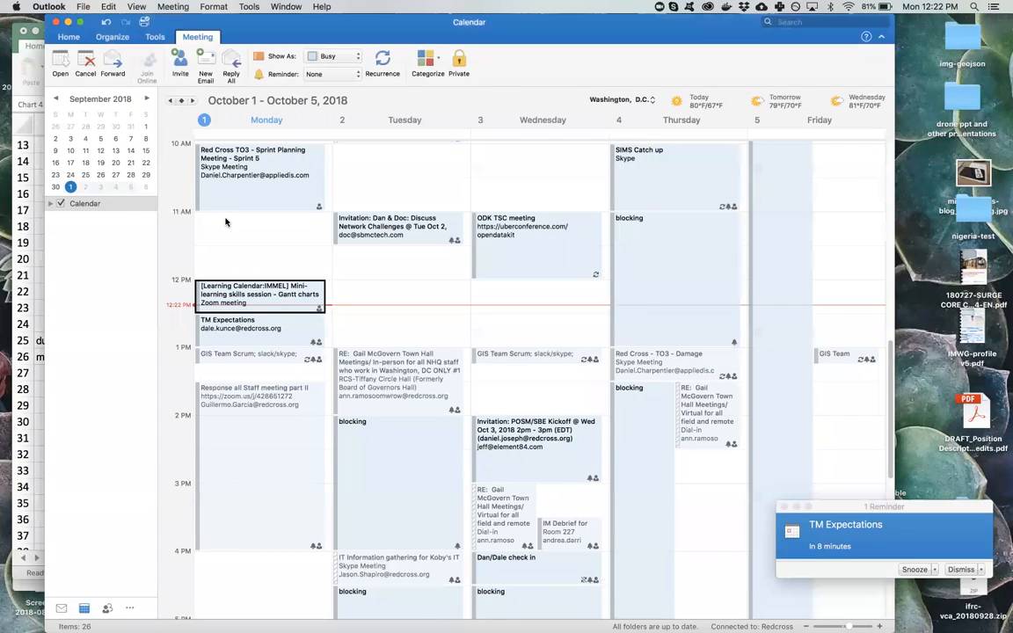
pyautogui.doubleClick(283, 306)
pyautogui.click(63, 24)
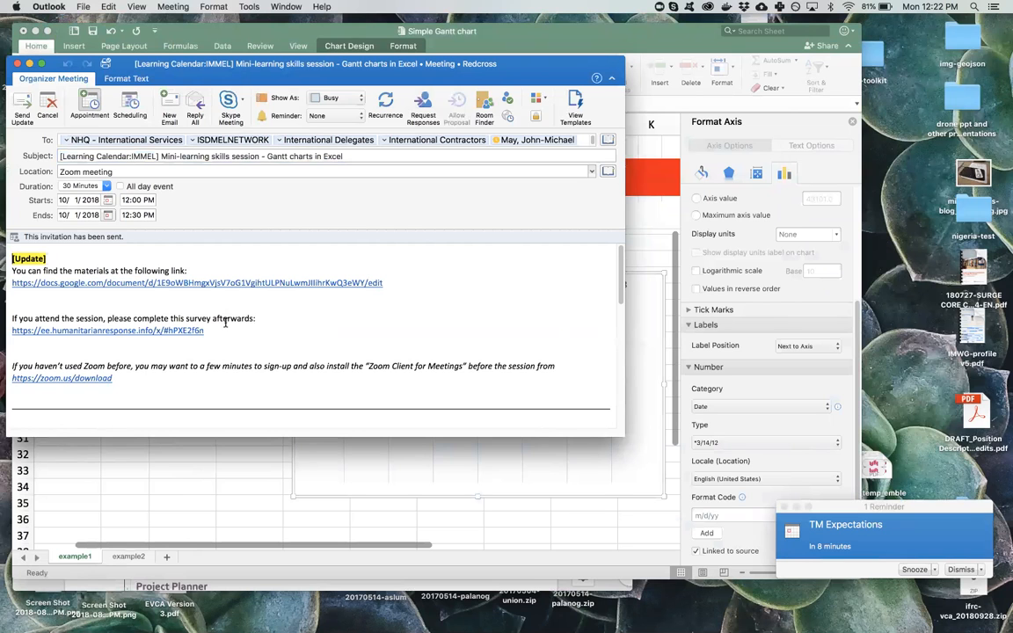
# Reposition the meeting invitation window over the workbook with its materials and survey links in view.
pyautogui.moveTo(264, 75); pyautogui.dragTo(276, 43)
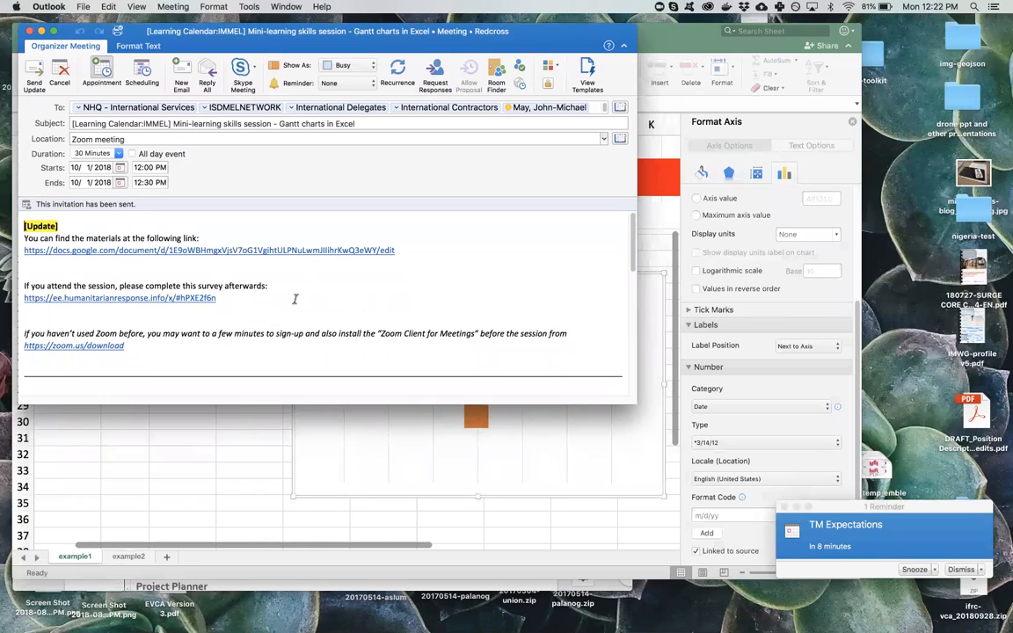
pyautogui.moveTo(193, 39); pyautogui.dragTo(248, 142)
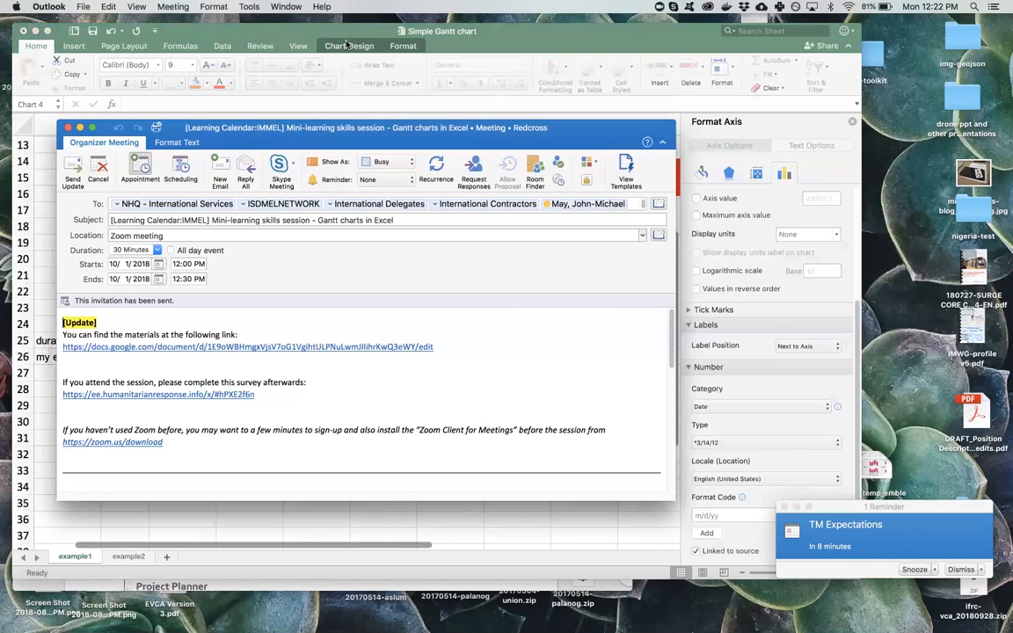
pyautogui.moveTo(229, 122); pyautogui.dragTo(263, 128)
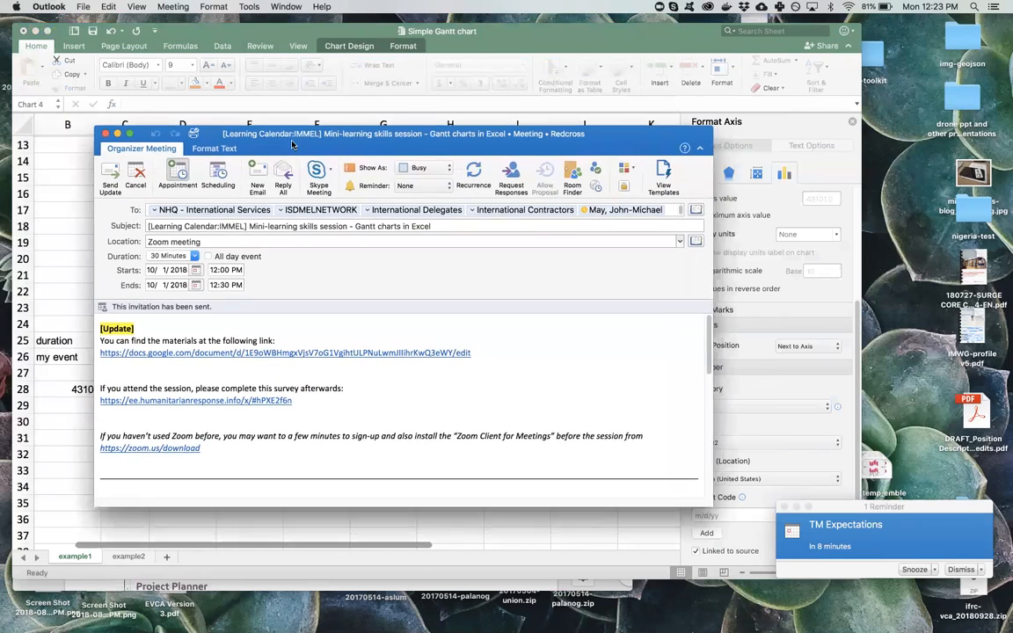